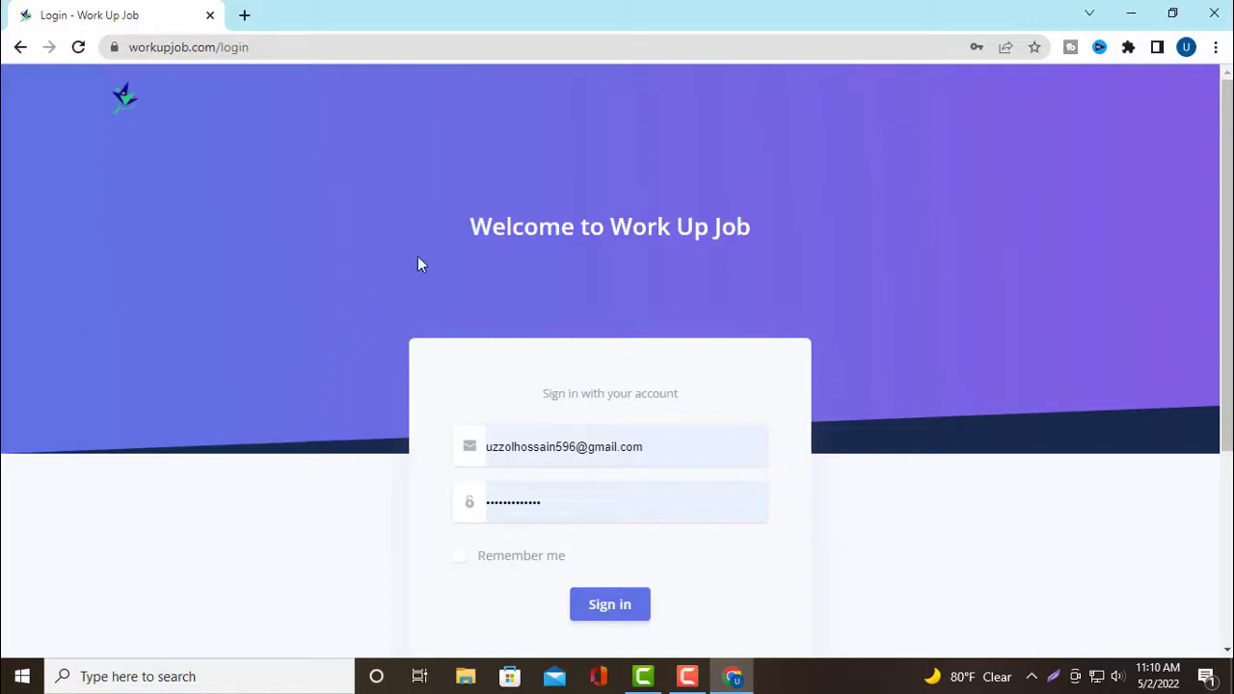
# Scroll the Work Up Job login page with the e-mail and password autofilled
pyautogui.scroll(-1, 385, 481)
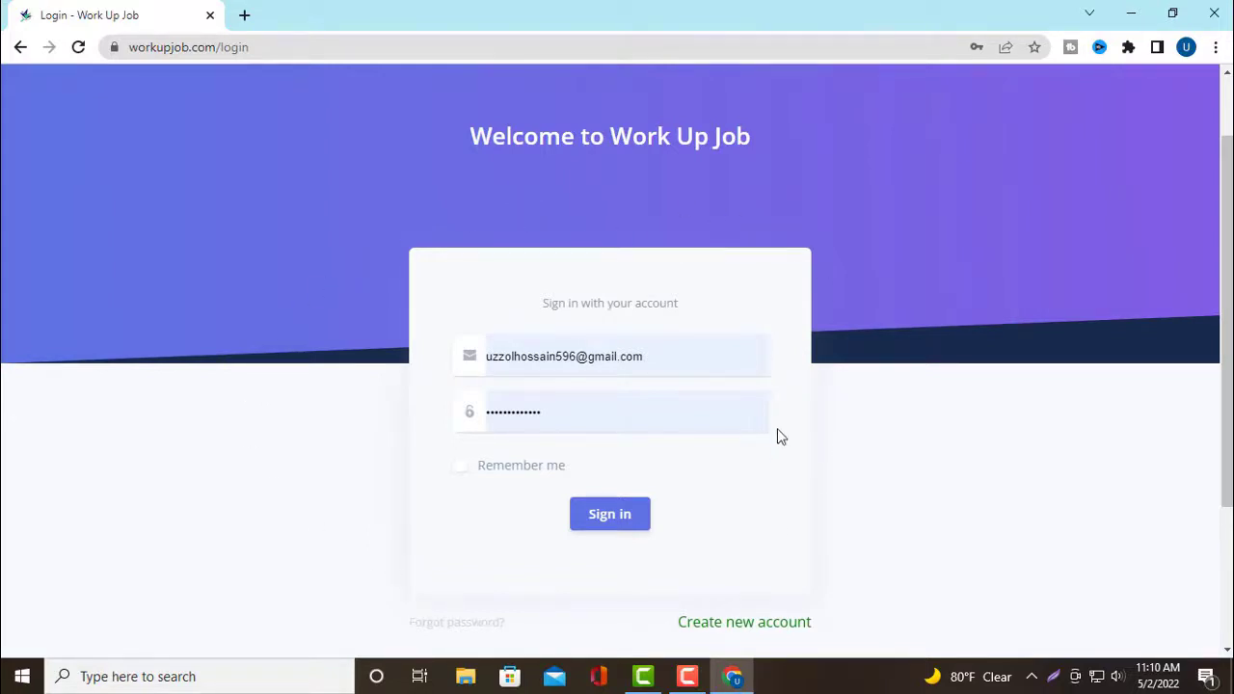
pyautogui.scroll(1, 780, 449)
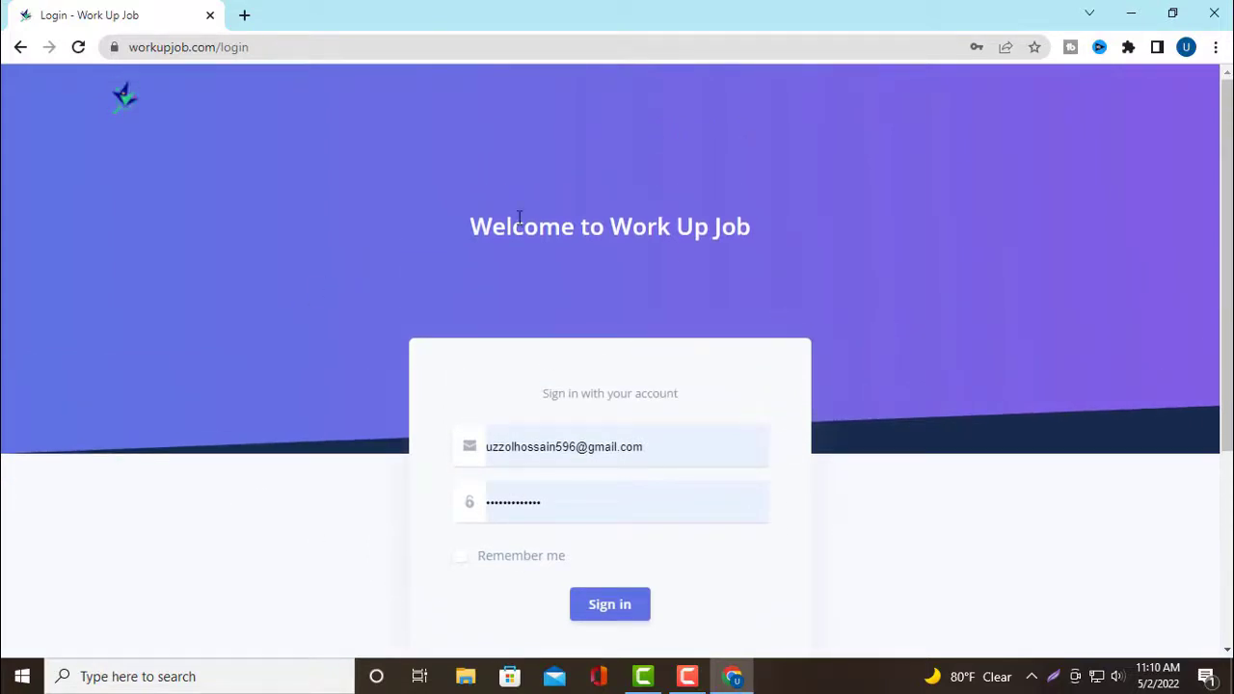
pyautogui.scroll(-1, 713, 308)
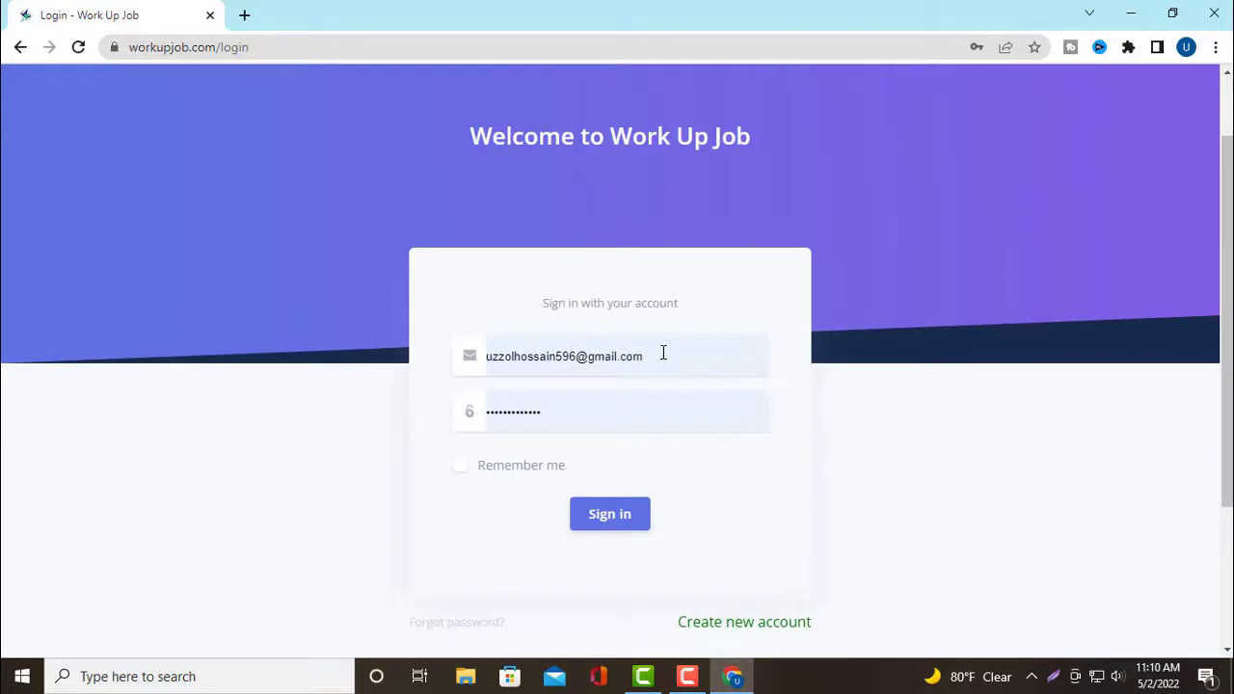
pyautogui.scroll(-1, 649, 360)
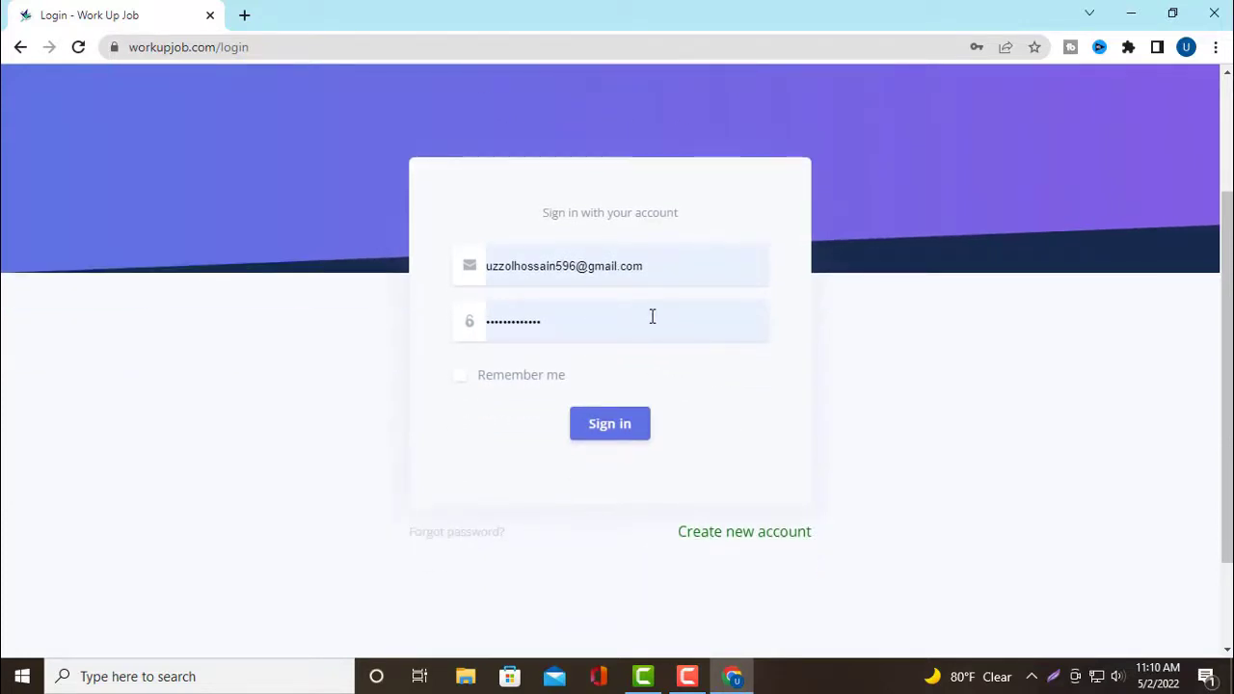
# Sign in and browse the Find Jobs list of 543 jobs and their rates
pyautogui.click(609, 430)
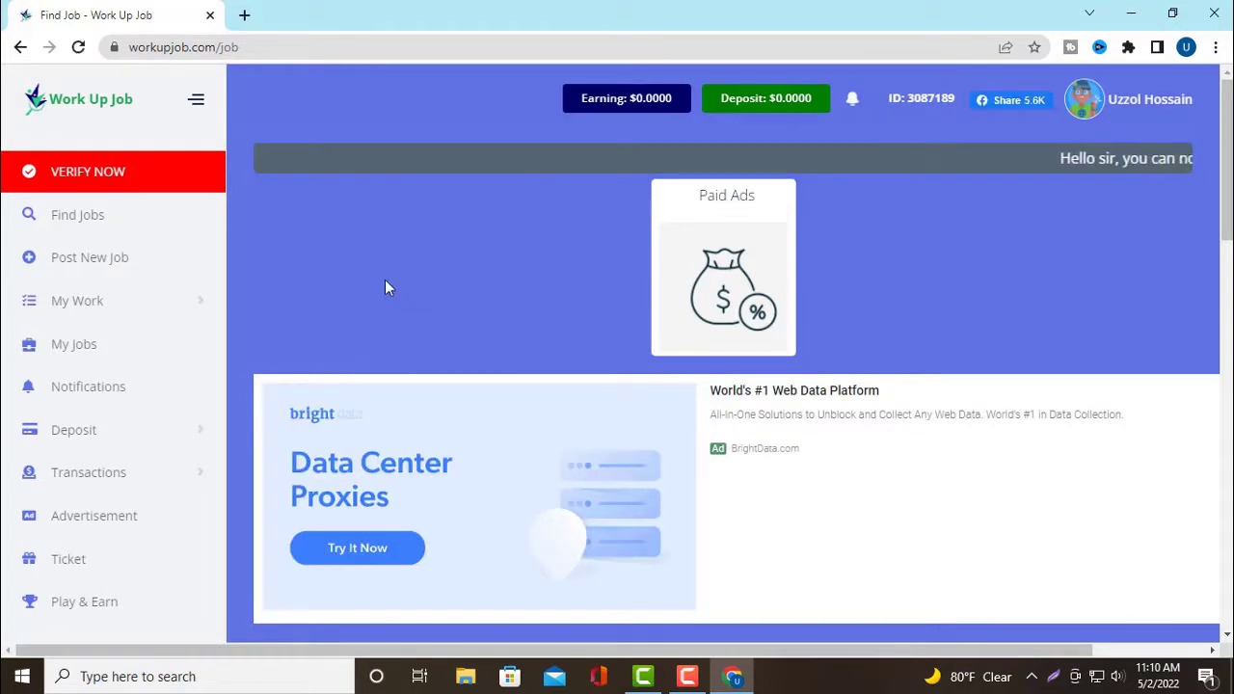
pyautogui.scroll(-3, 398, 294)
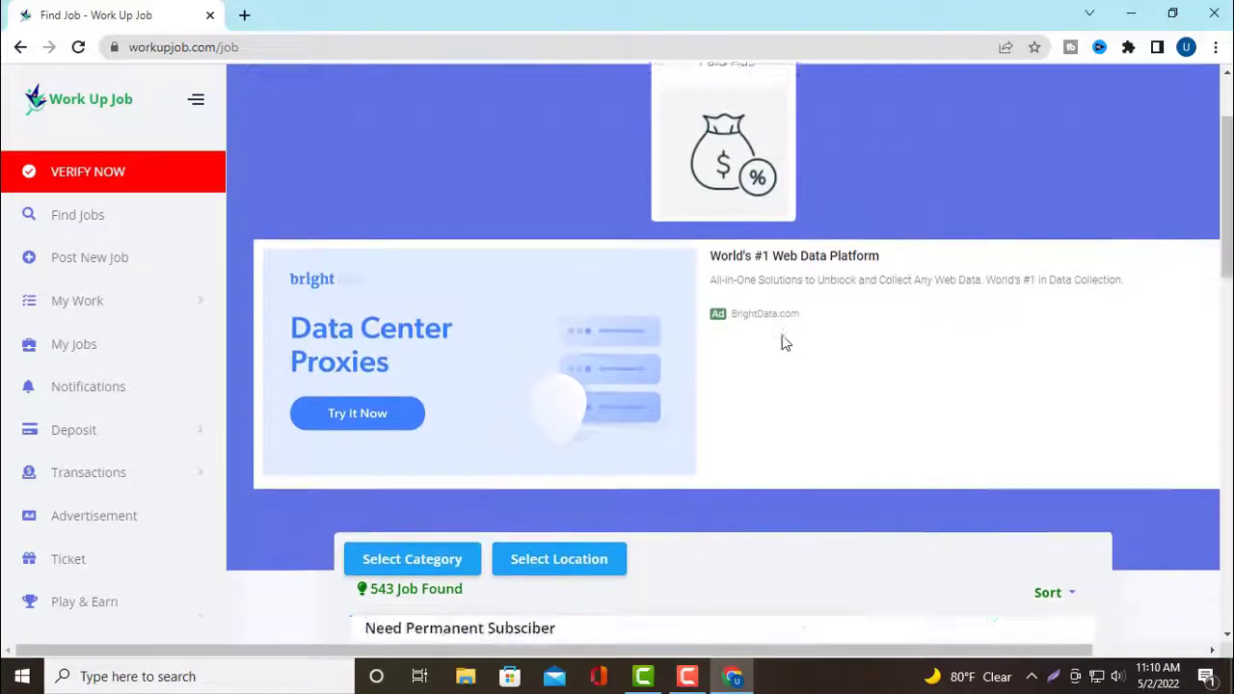
pyautogui.scroll(-1, 970, 409)
pyautogui.scroll(-2, 925, 471)
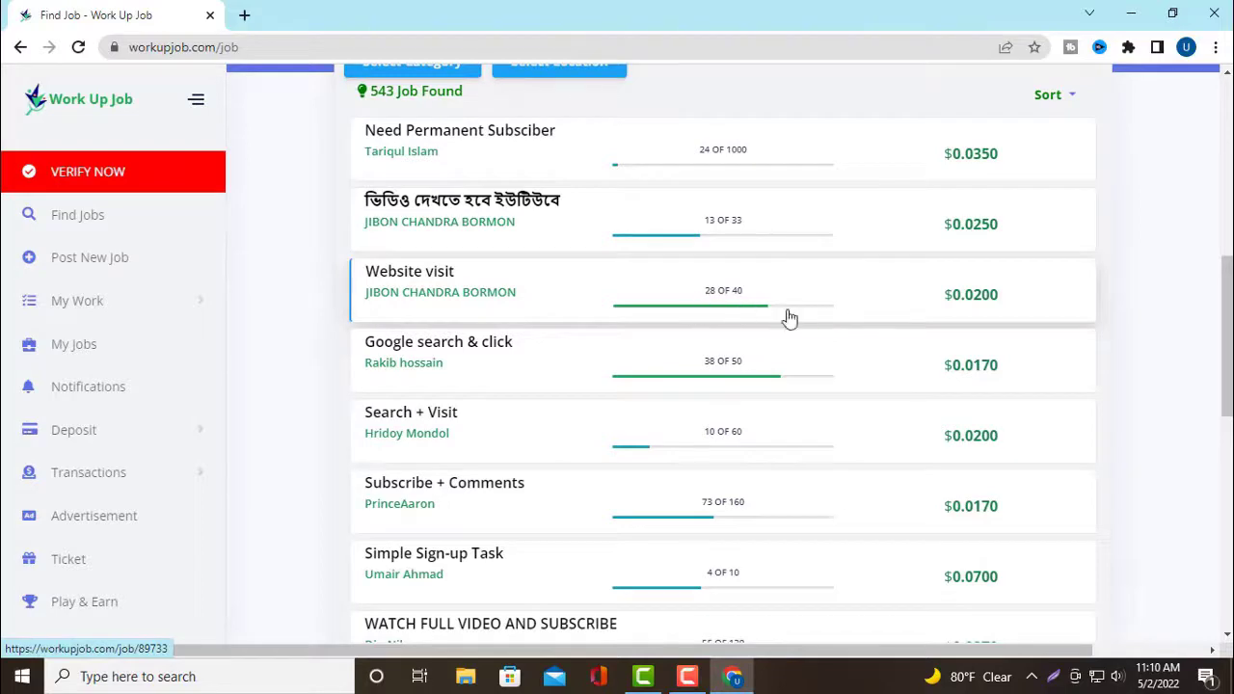
pyautogui.scroll(-1, 804, 337)
pyautogui.scroll(-5, 781, 375)
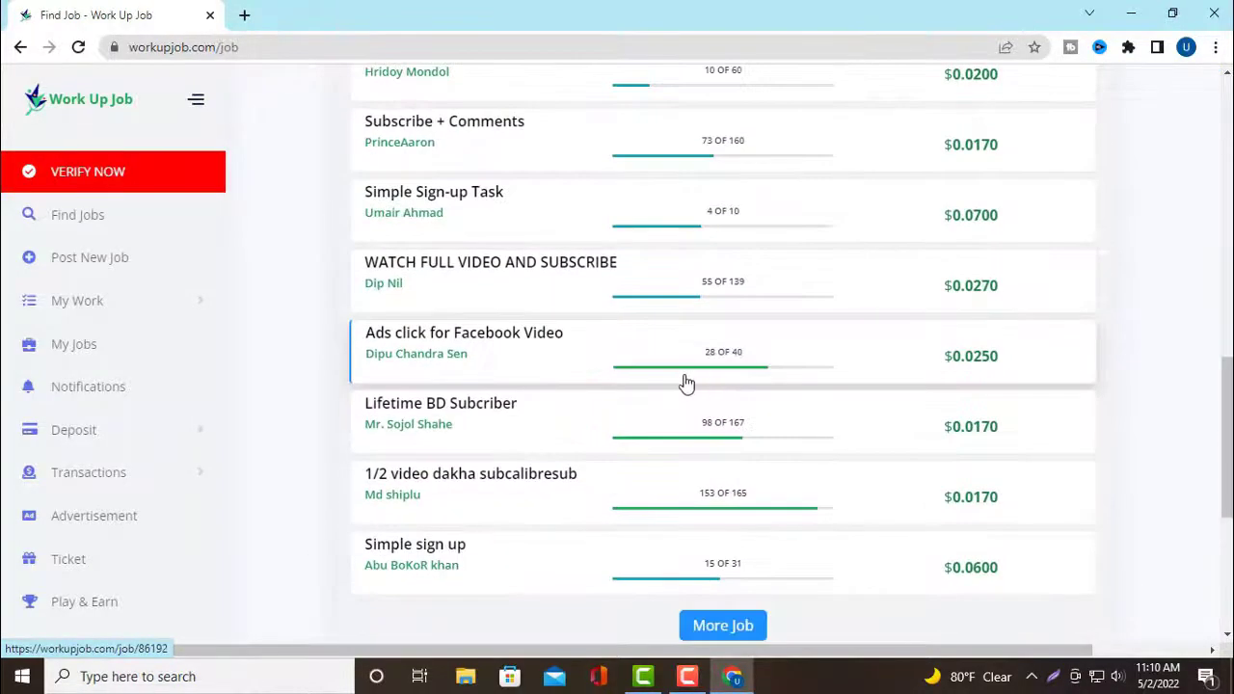
pyautogui.scroll(7, 683, 383)
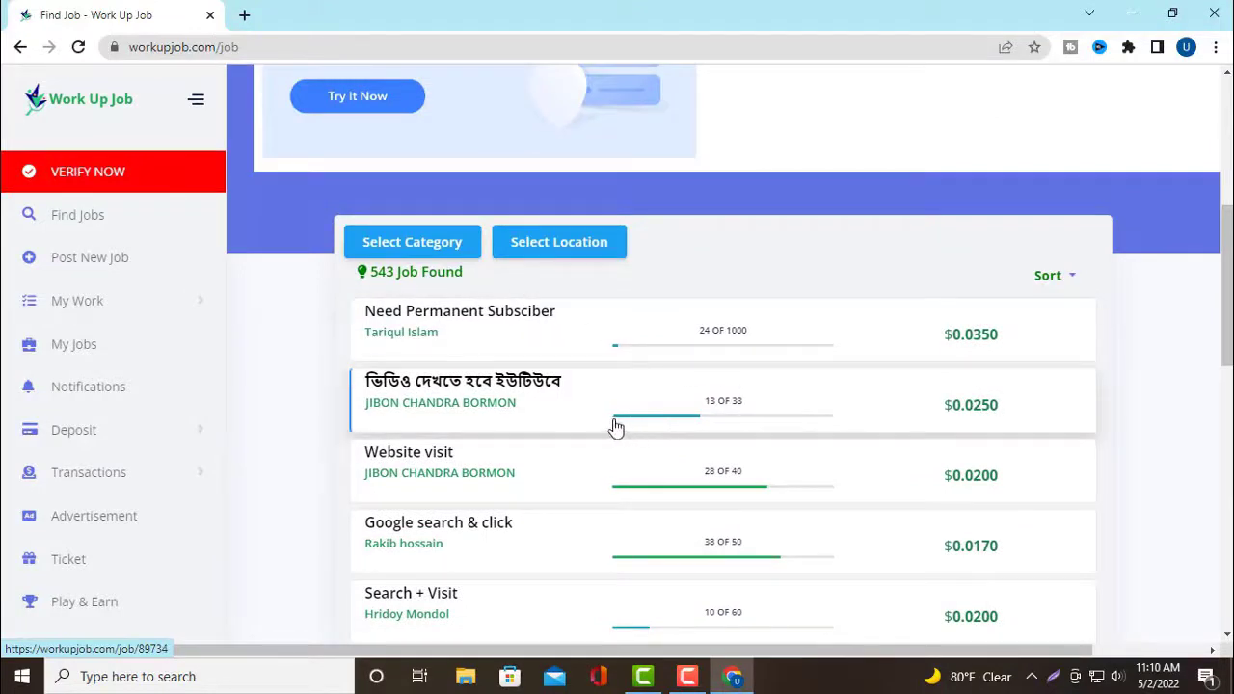
# Filter the job list to the Sign Up category
pyautogui.click(458, 240)
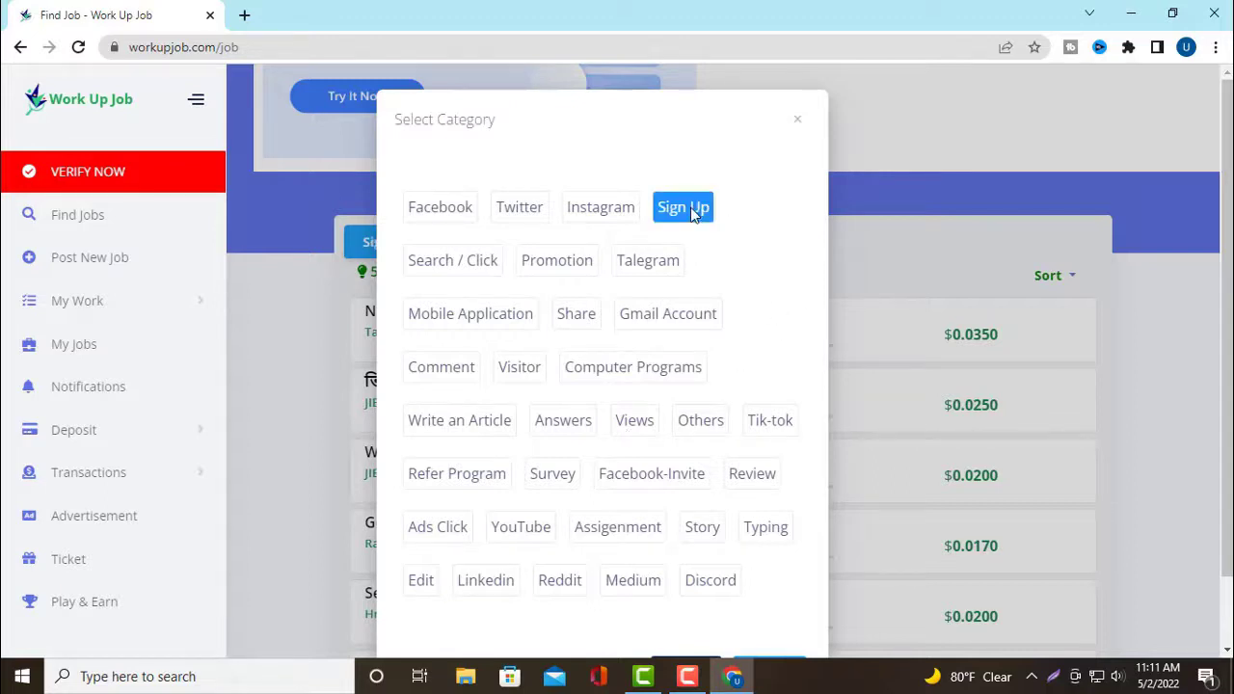
pyautogui.scroll(-2, 733, 357)
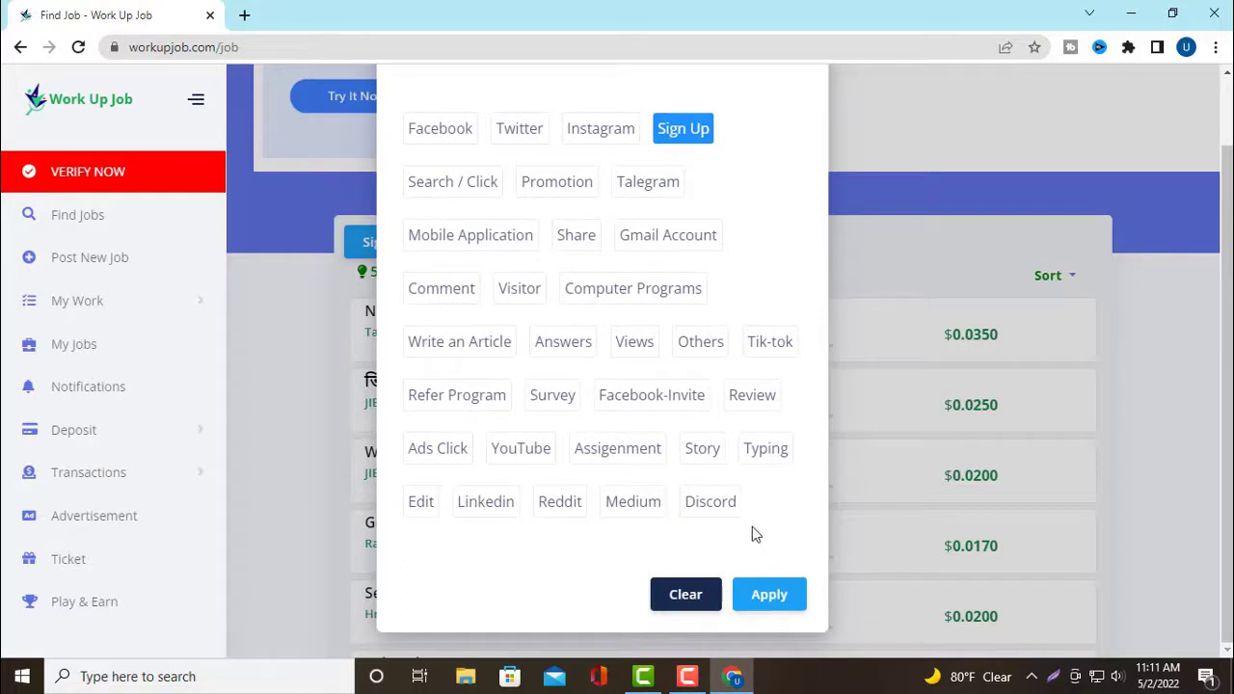
pyautogui.click(769, 595)
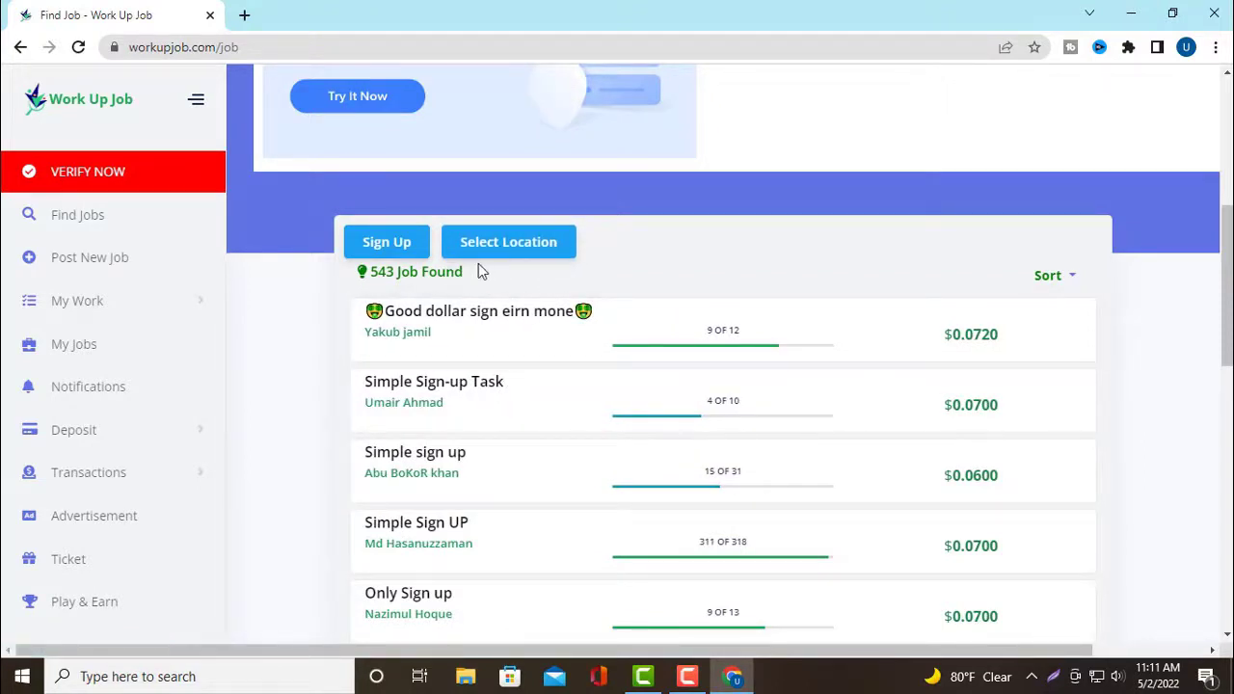
# Apply the International job location filter
pyautogui.click(553, 247)
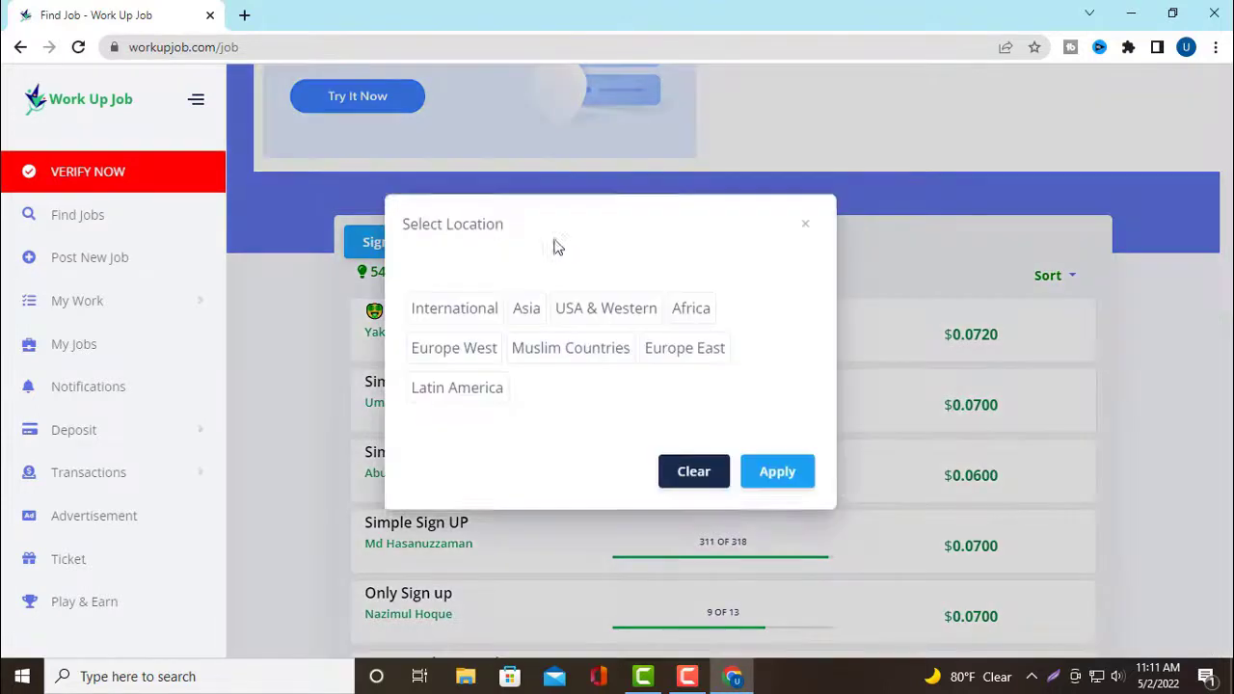
pyautogui.click(461, 321)
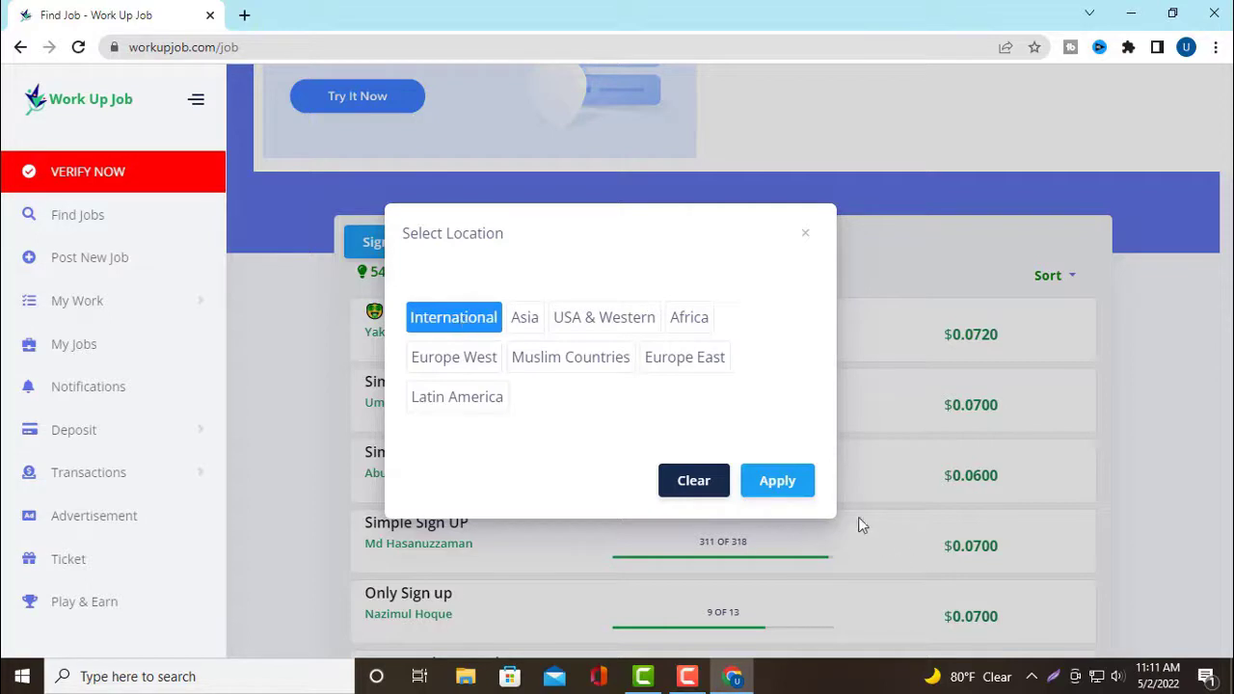
pyautogui.click(792, 489)
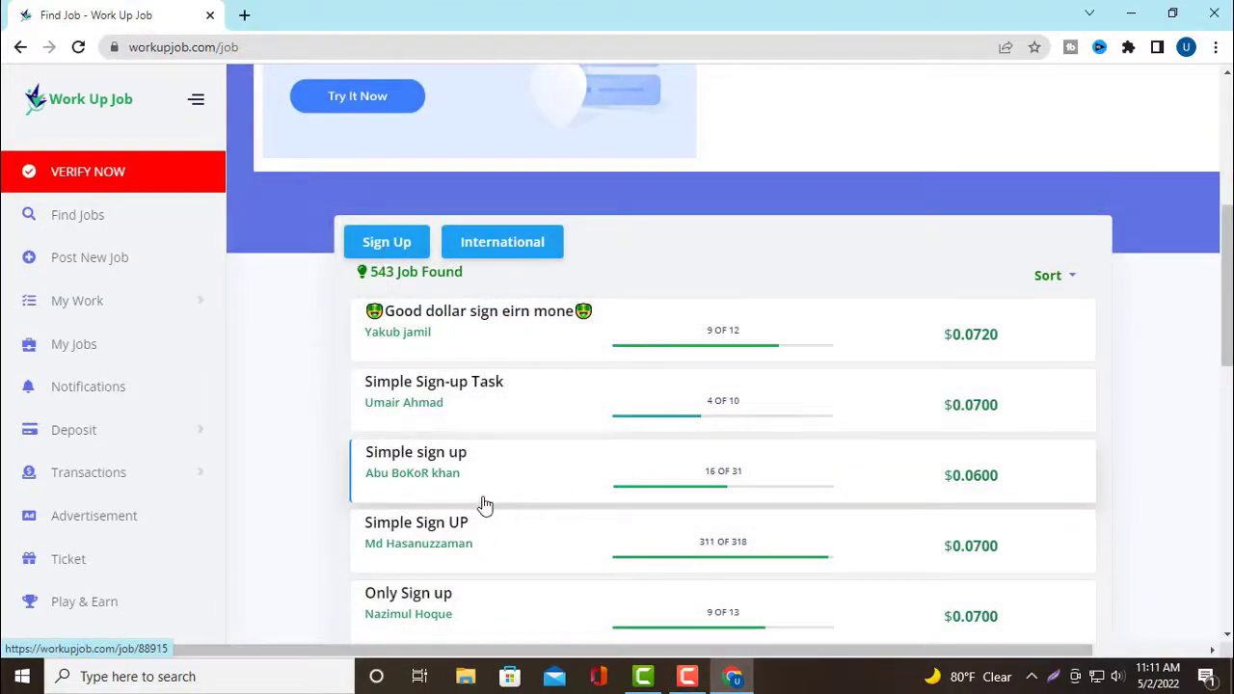
# Scroll the filtered sign-up jobs and open the 'Need Real Sign Up' job
pyautogui.scroll(-3, 468, 494)
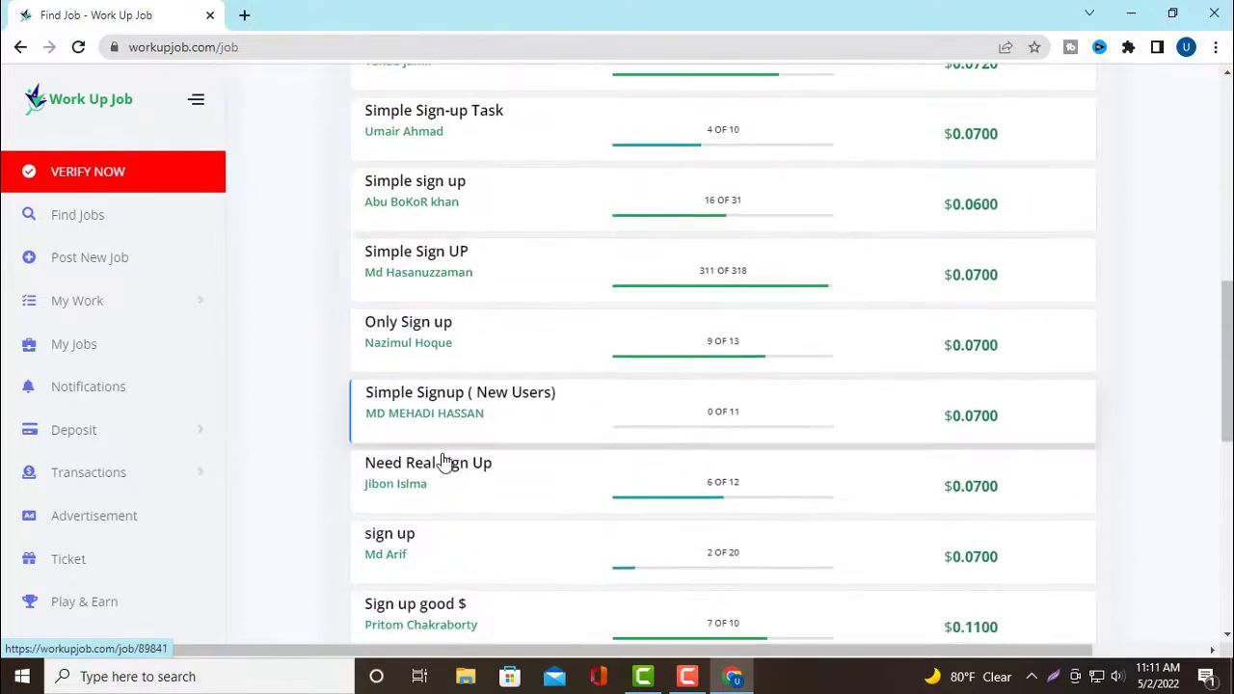
pyautogui.scroll(-1, 441, 459)
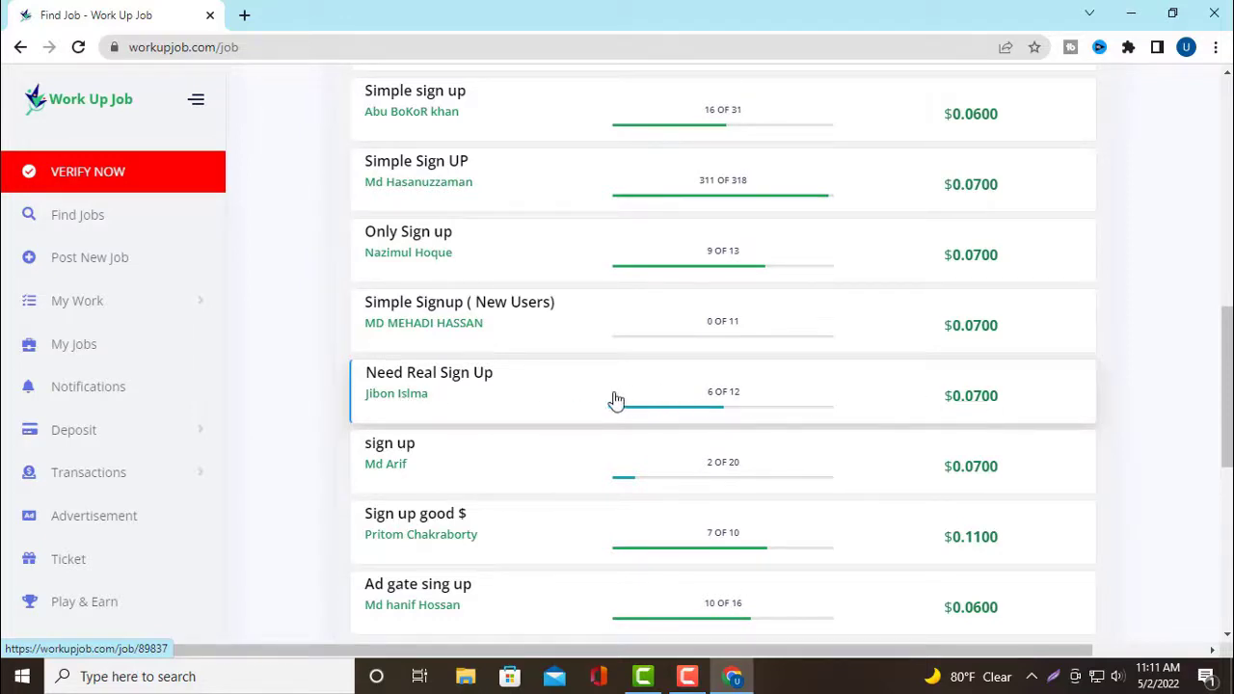
pyautogui.scroll(-3, 463, 482)
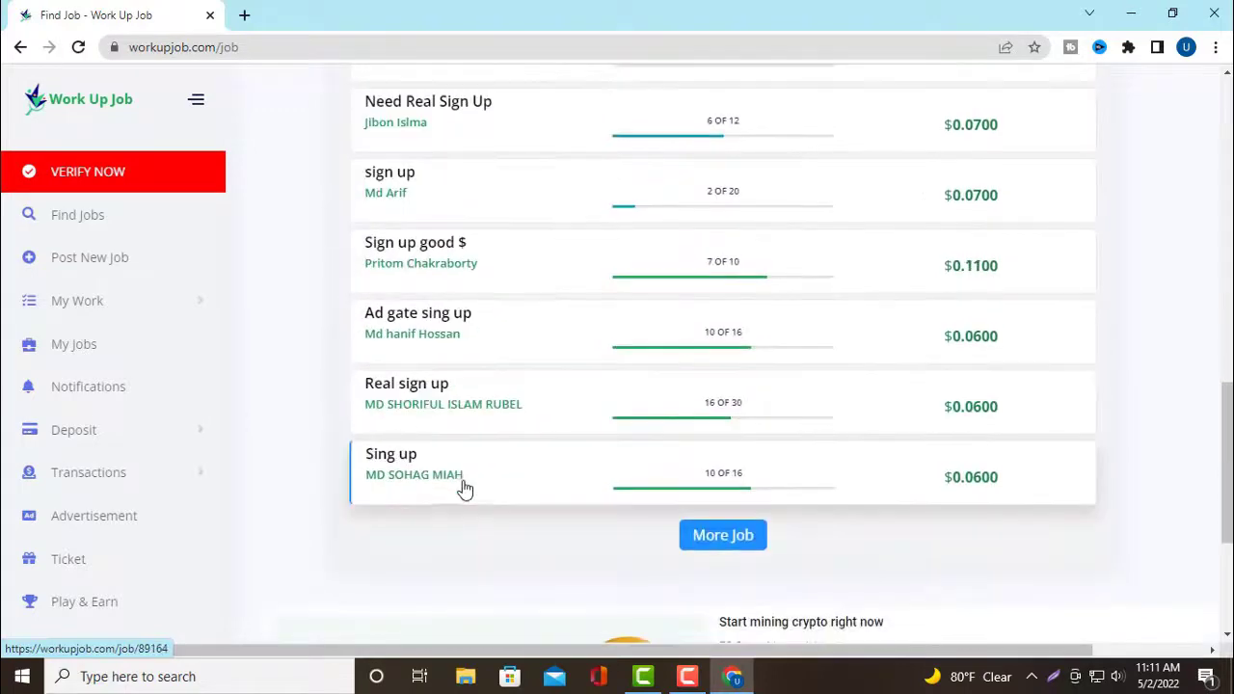
pyautogui.scroll(3, 462, 484)
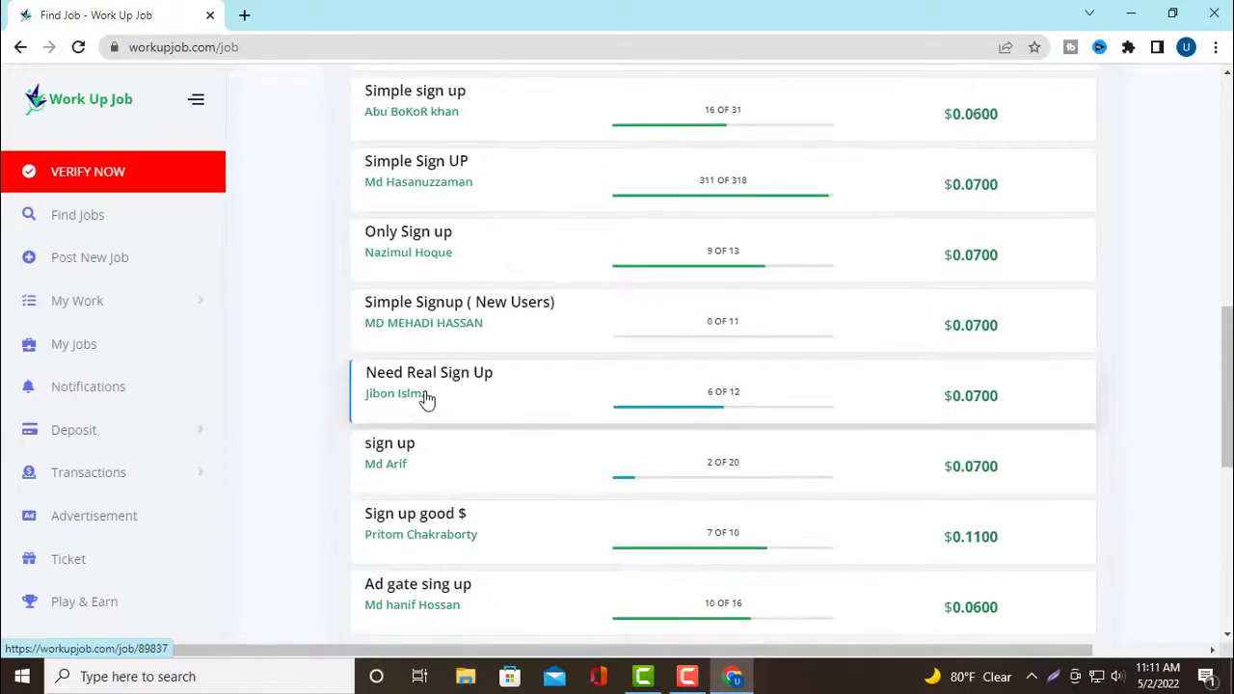
pyautogui.scroll(1, 422, 400)
pyautogui.scroll(1, 424, 397)
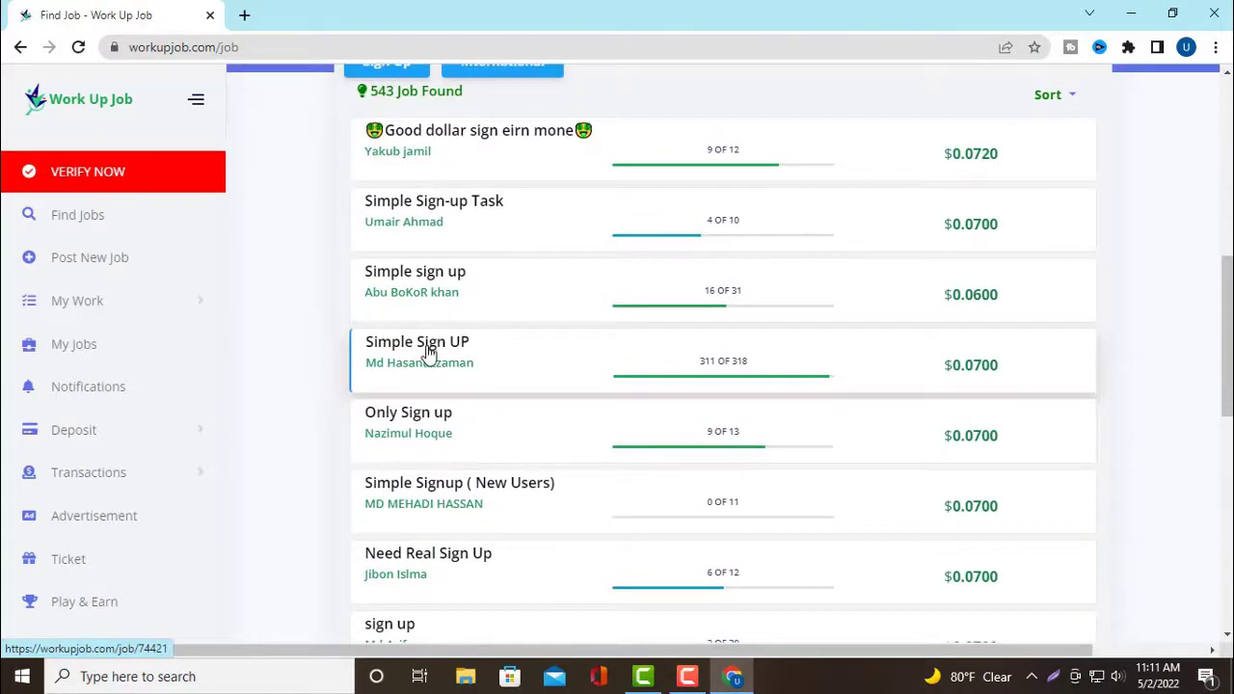
pyautogui.scroll(2, 427, 354)
pyautogui.scroll(-5, 427, 357)
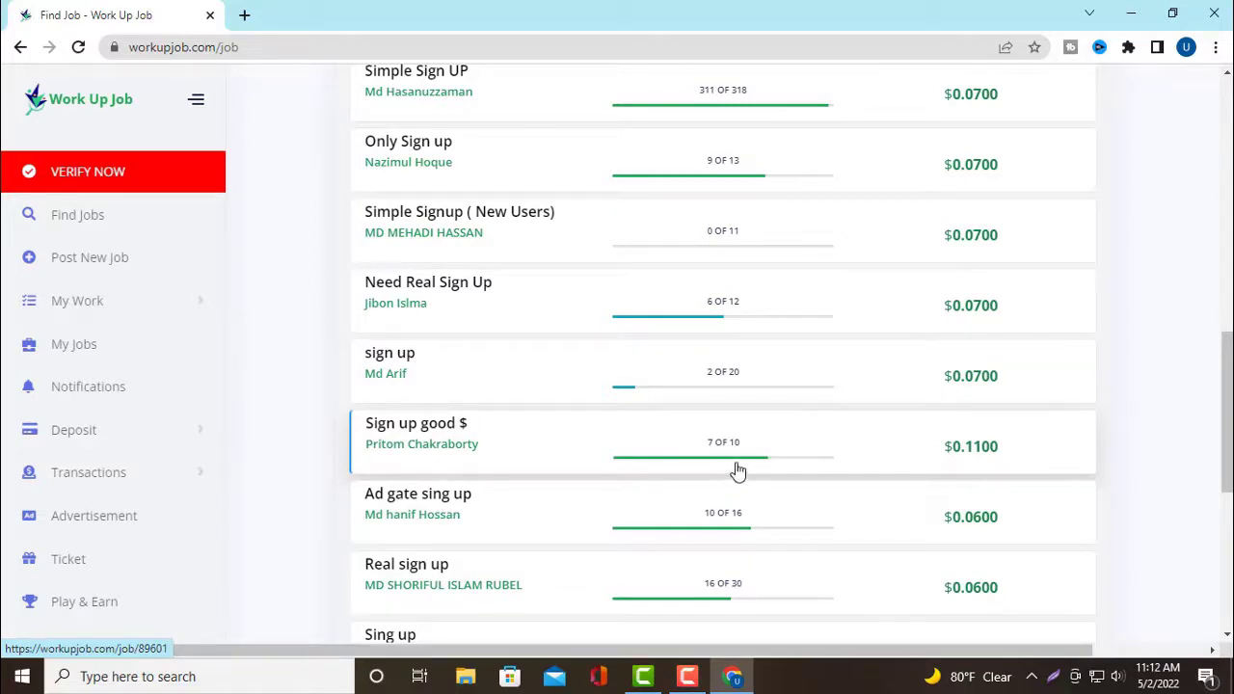
pyautogui.scroll(-2, 732, 482)
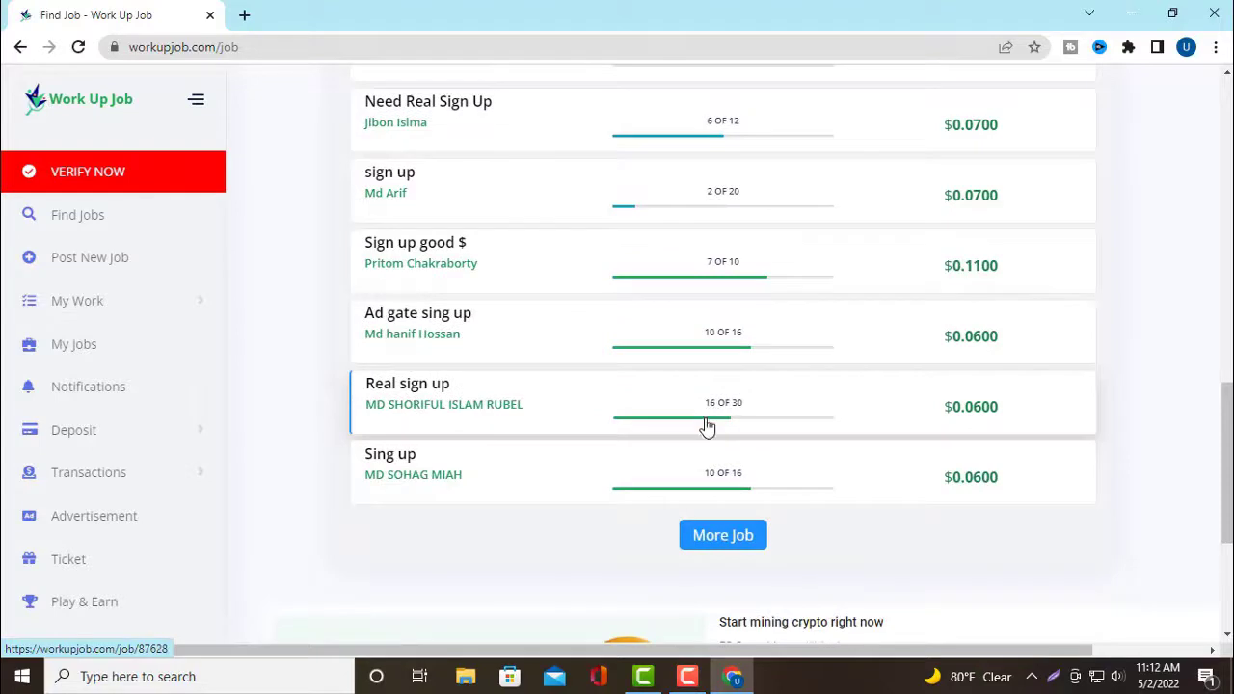
pyautogui.scroll(2, 706, 427)
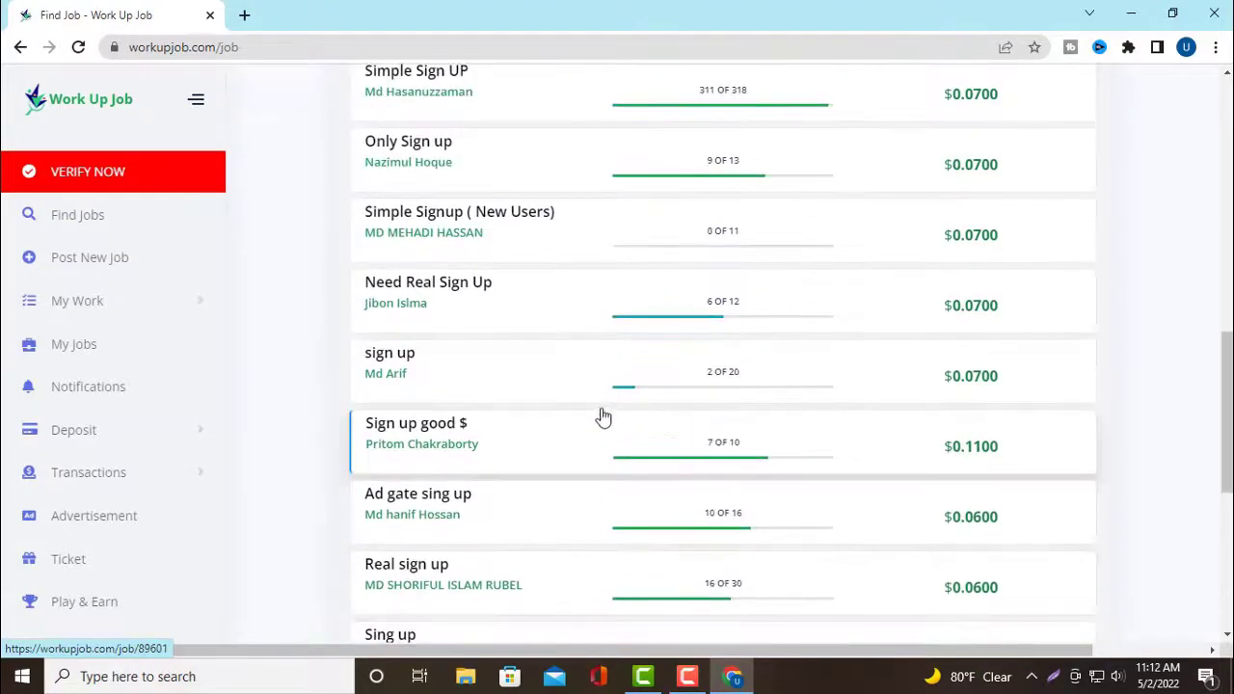
pyautogui.click(457, 297)
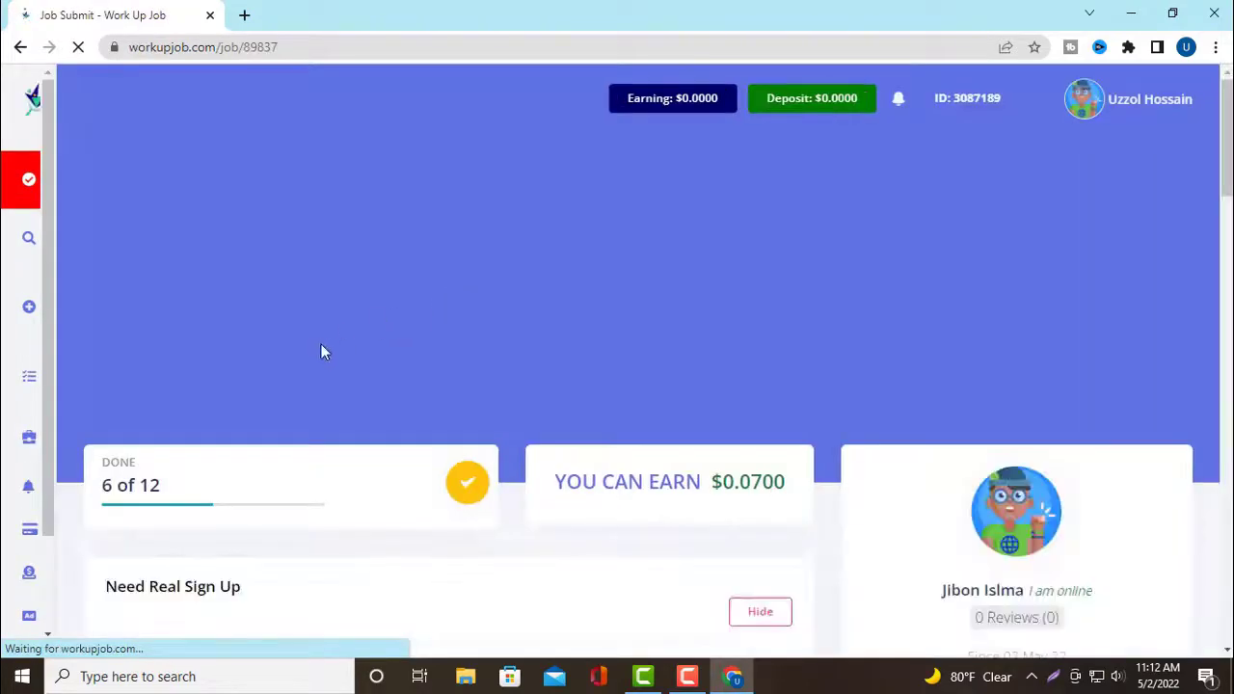
# Scroll the job page down to the work-proof box and Screenshot Prove #1 upload field
pyautogui.scroll(-2, 518, 390)
pyautogui.scroll(-3, 518, 391)
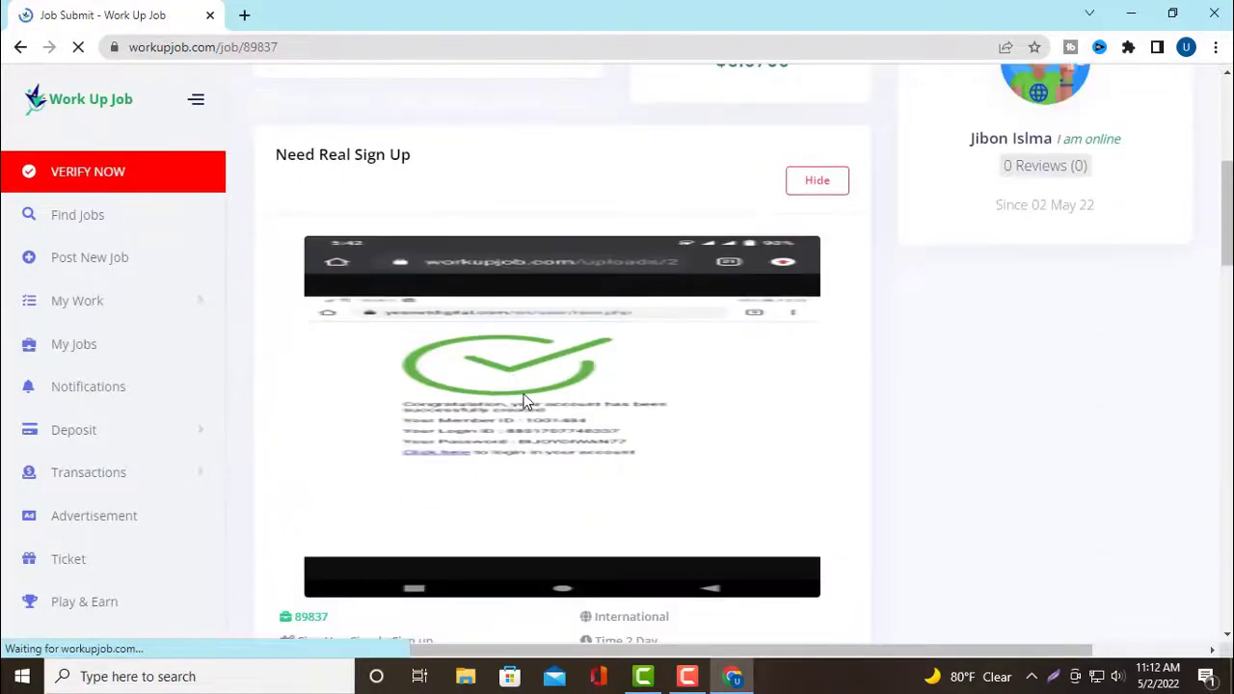
pyautogui.scroll(-3, 522, 405)
pyautogui.scroll(-3, 522, 405)
pyautogui.scroll(-5, 573, 445)
pyautogui.scroll(-2, 574, 445)
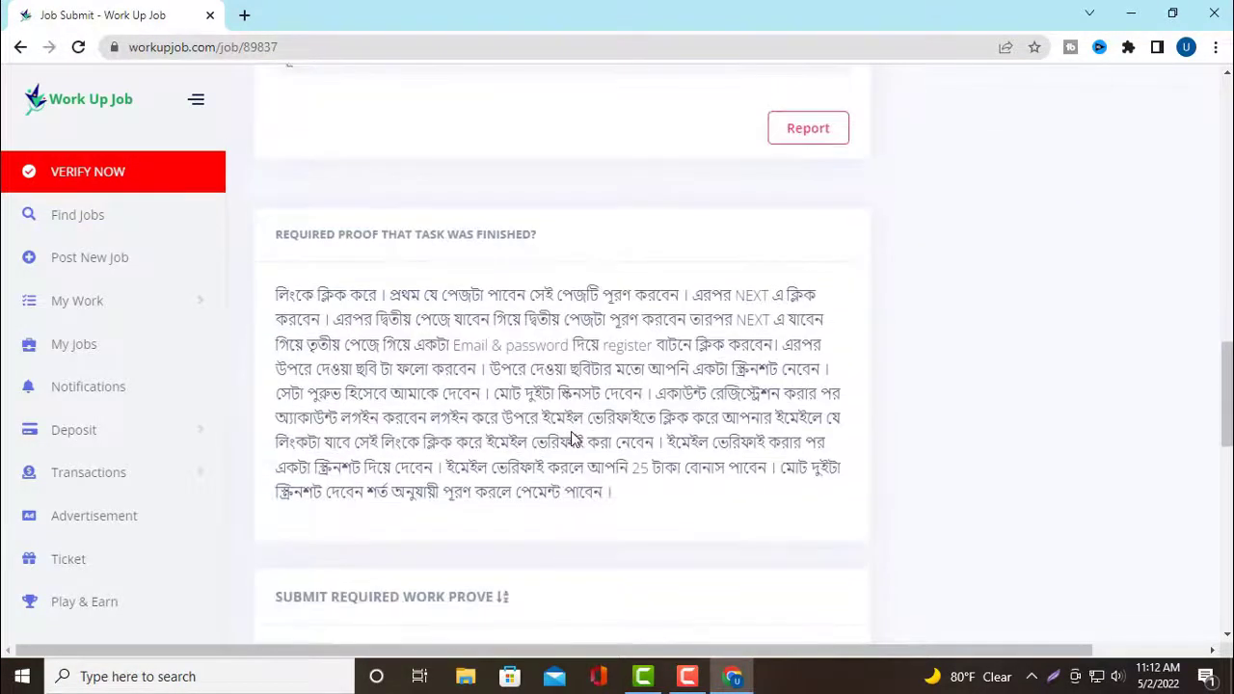
pyautogui.scroll(5, 567, 425)
pyautogui.scroll(2, 567, 425)
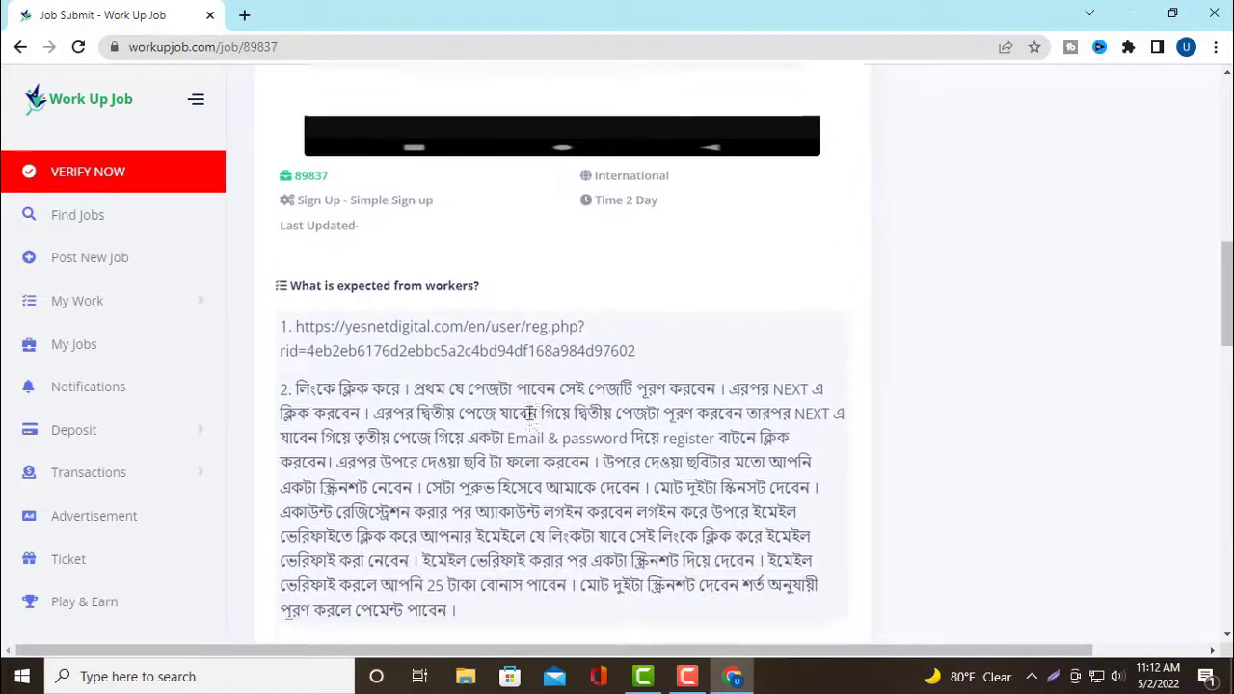
pyautogui.scroll(4, 484, 376)
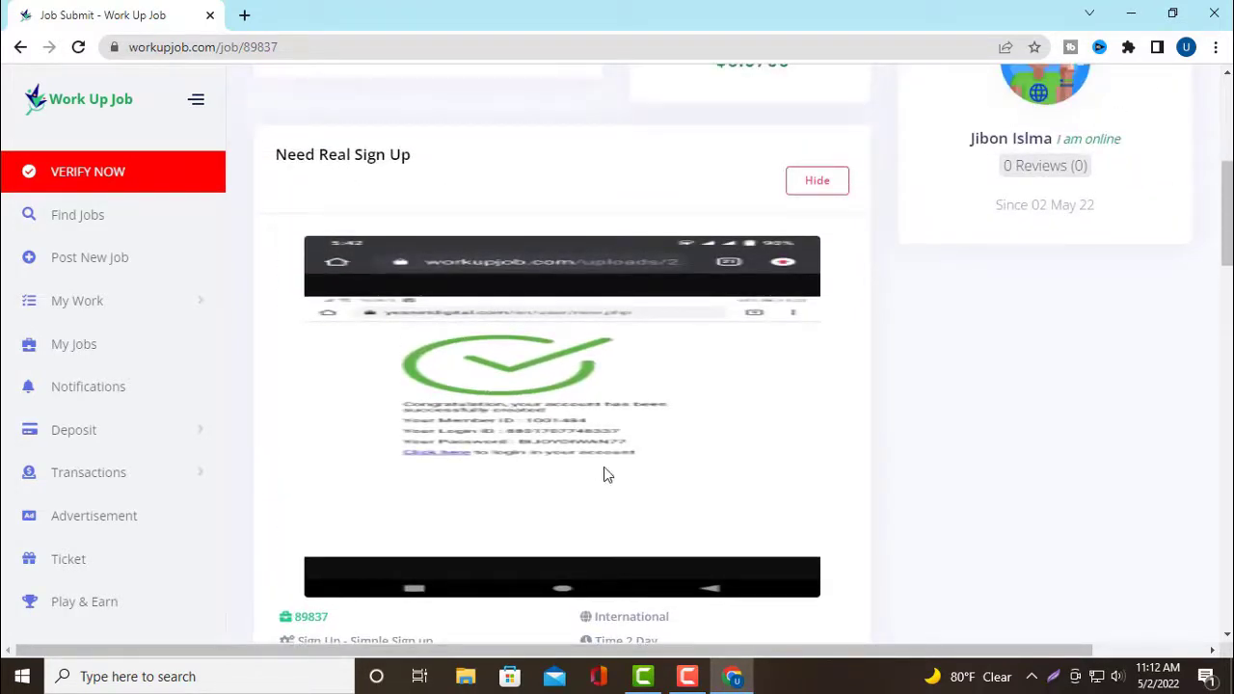
pyautogui.scroll(-2, 546, 395)
pyautogui.scroll(-4, 546, 395)
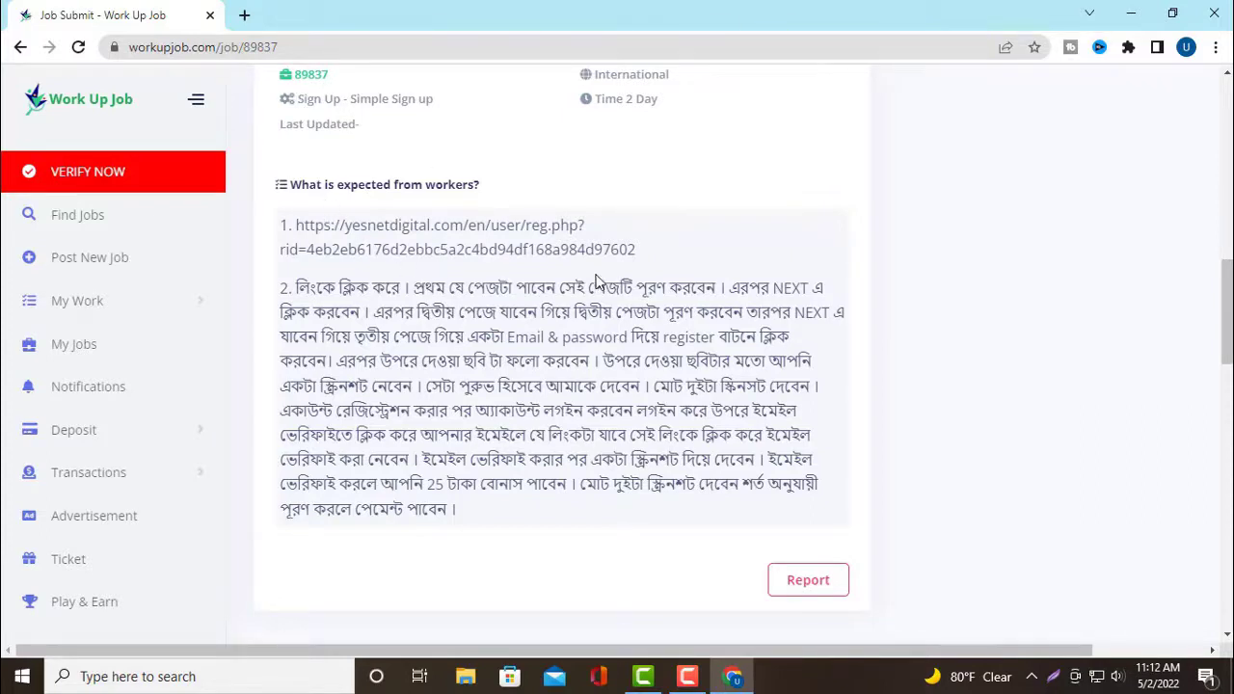
pyautogui.scroll(-1, 592, 289)
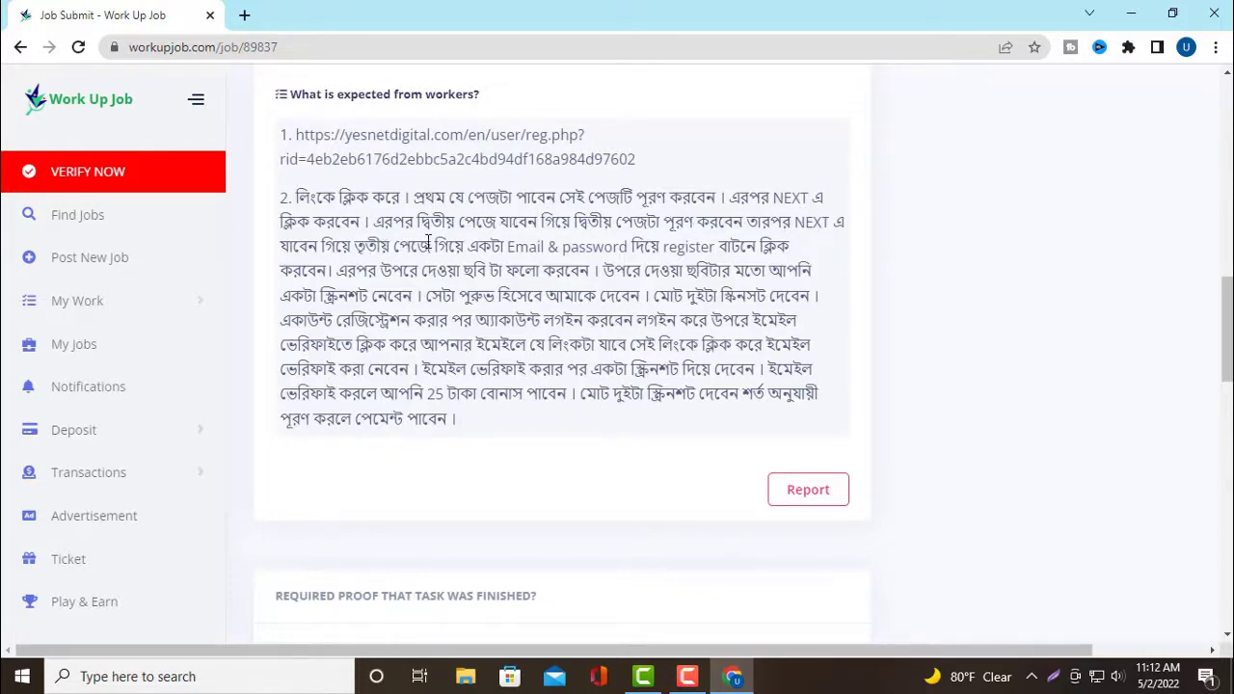
pyautogui.scroll(1, 559, 264)
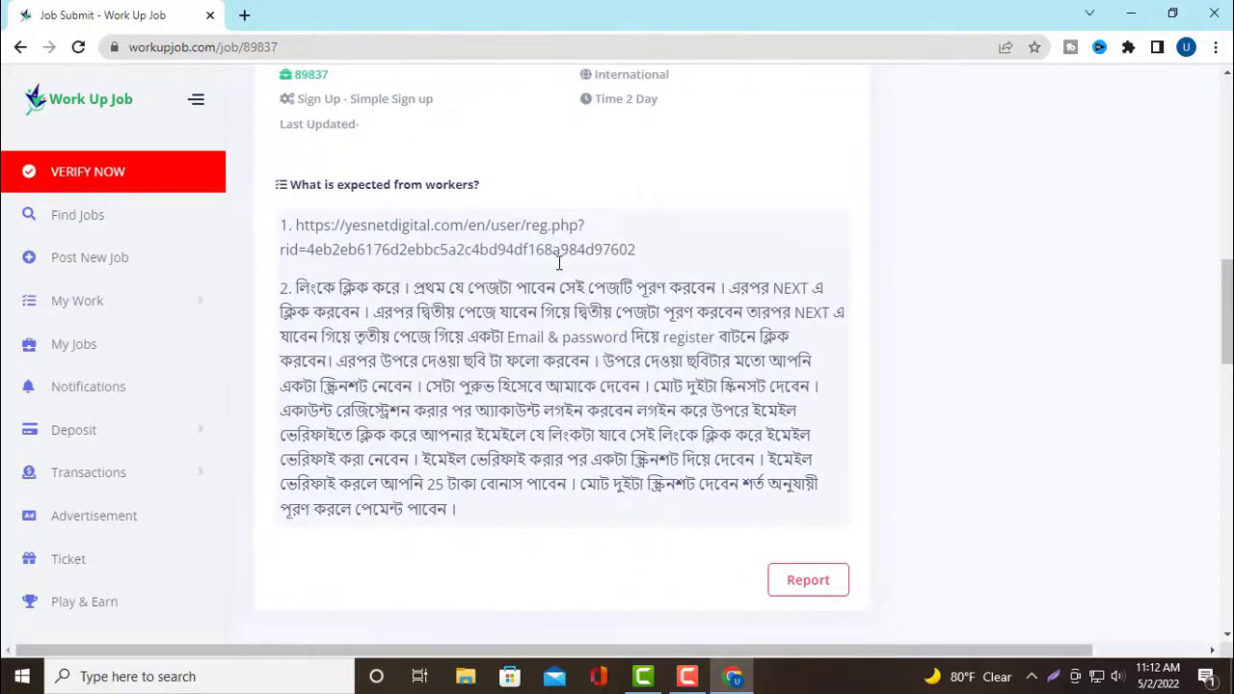
pyautogui.scroll(-7, 606, 270)
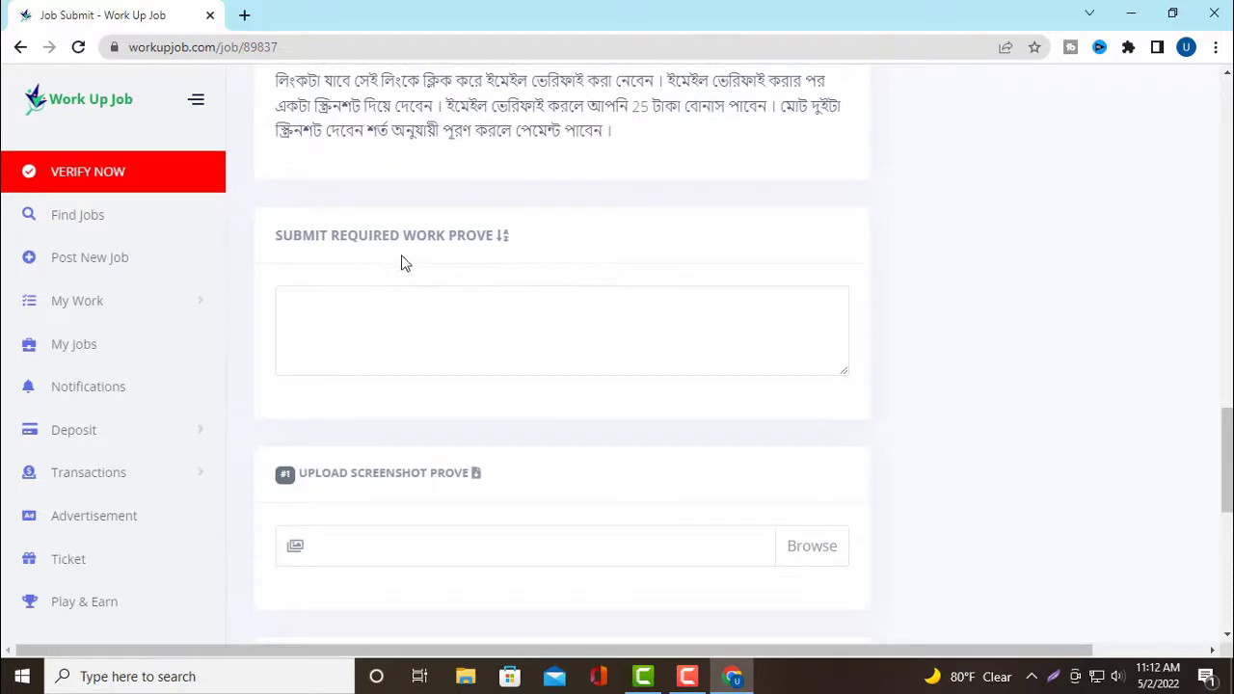
pyautogui.scroll(-3, 499, 322)
pyautogui.scroll(7, 498, 322)
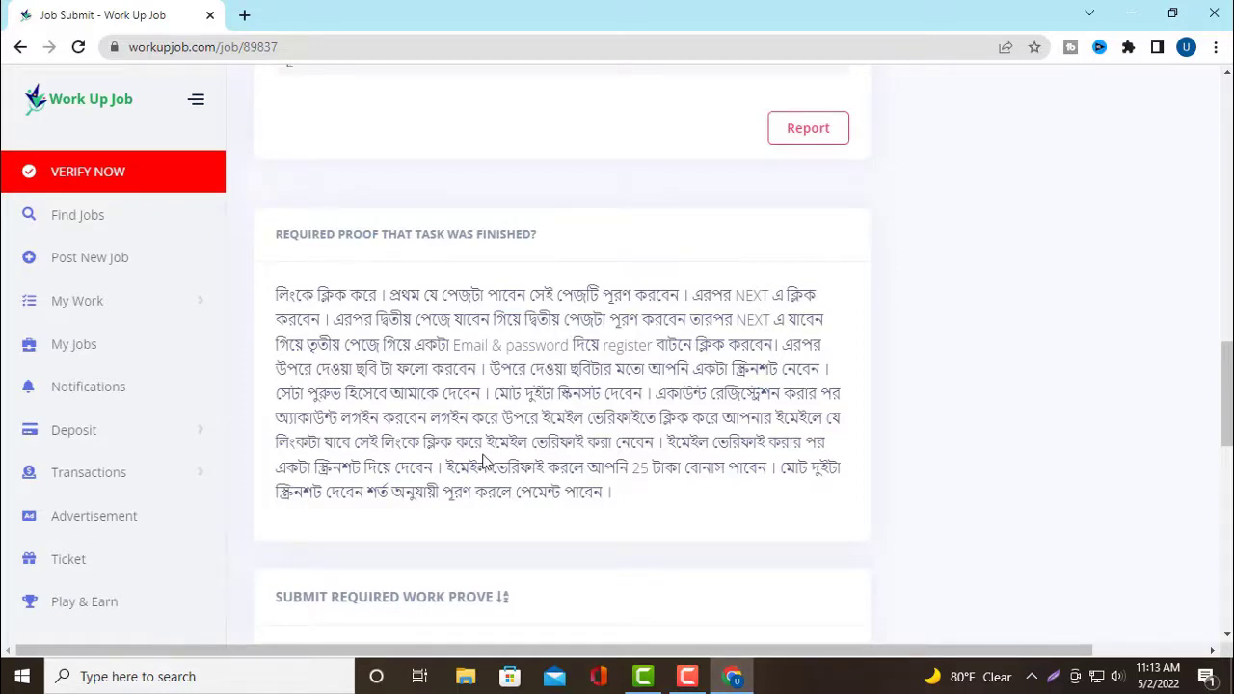
pyautogui.scroll(-4, 482, 464)
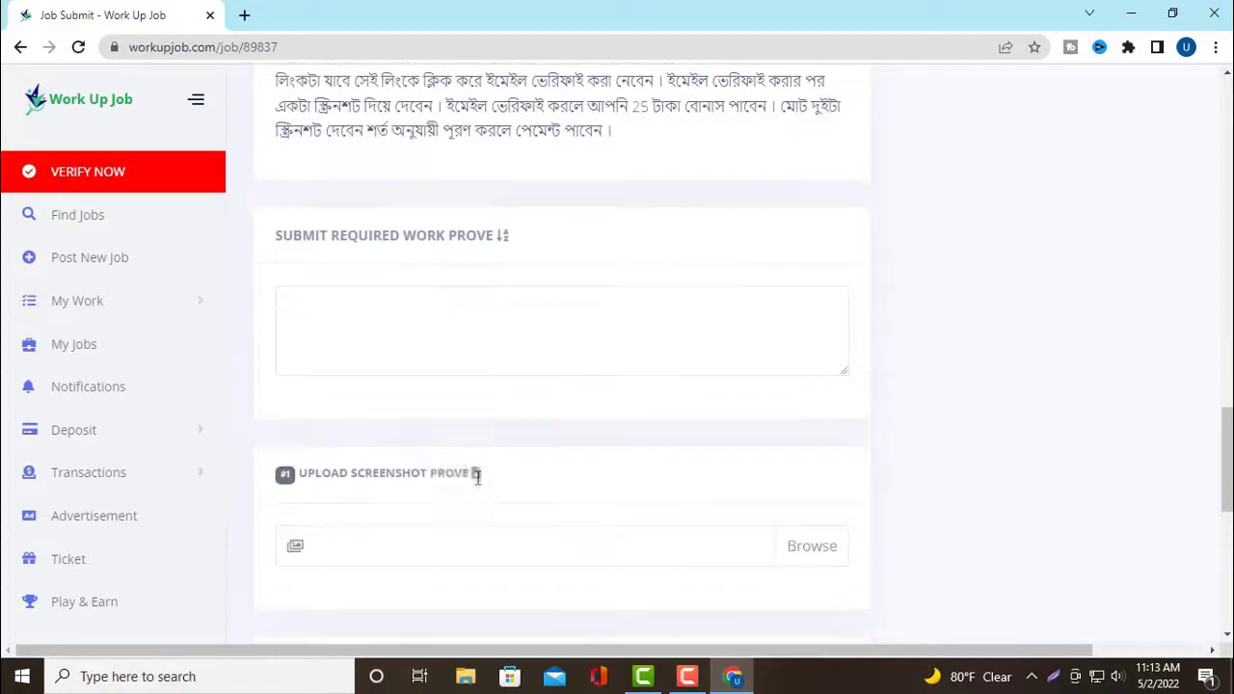
# Focus the proof box, check the upload fields, then scroll back to the worker instructions
pyautogui.click(388, 351)
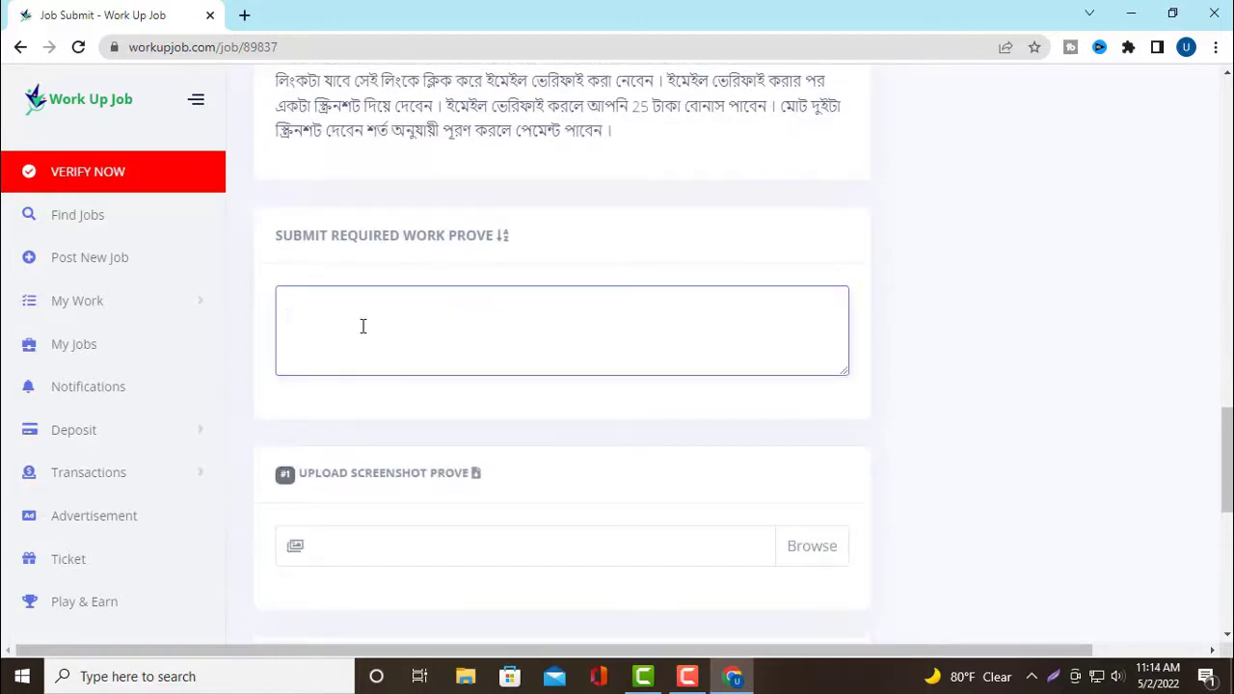
pyautogui.scroll(-1, 382, 342)
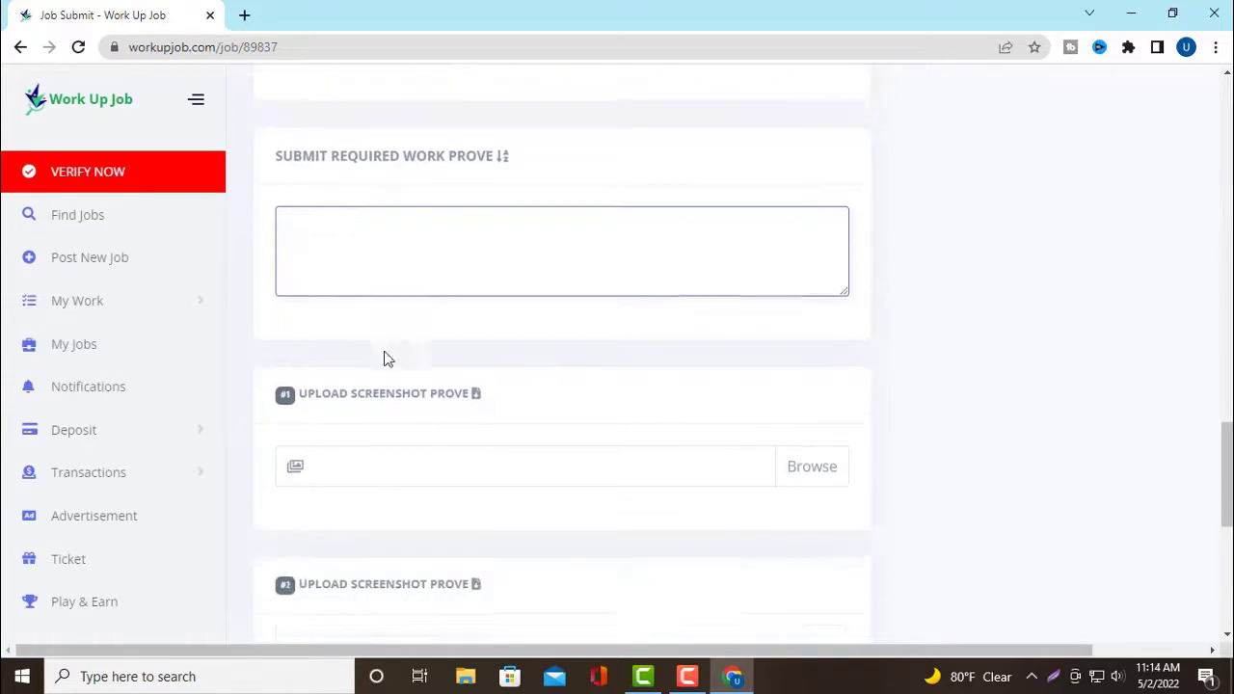
pyautogui.scroll(-3, 430, 475)
pyautogui.scroll(3, 421, 411)
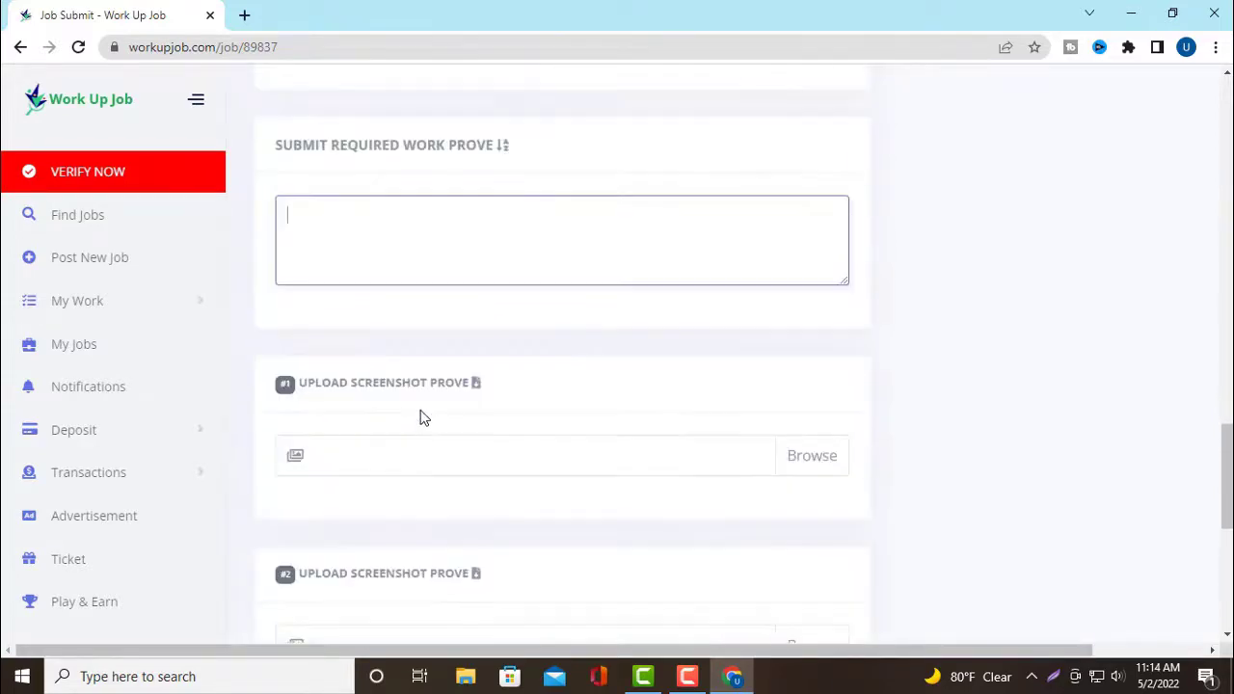
pyautogui.scroll(10, 421, 414)
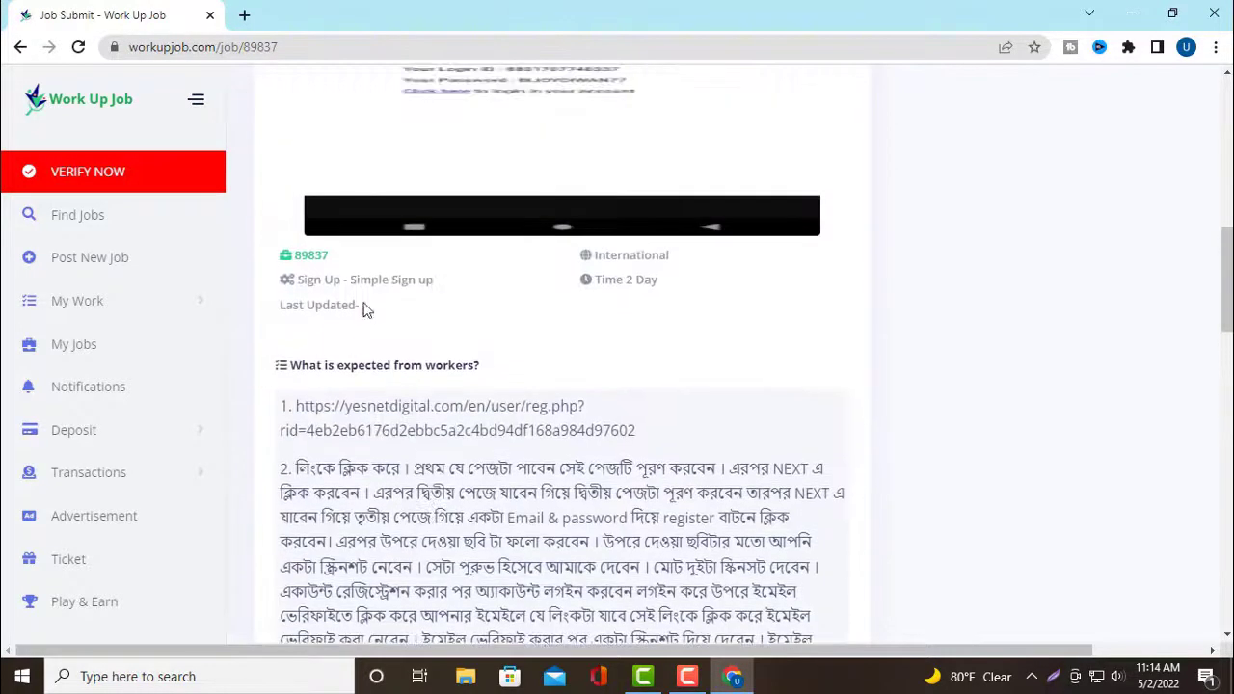
pyautogui.scroll(3, 404, 361)
pyautogui.scroll(-3, 428, 364)
# Copy the registration link from the instructions and paste it into a new tab's address bar
pyautogui.tripleClick(407, 409)
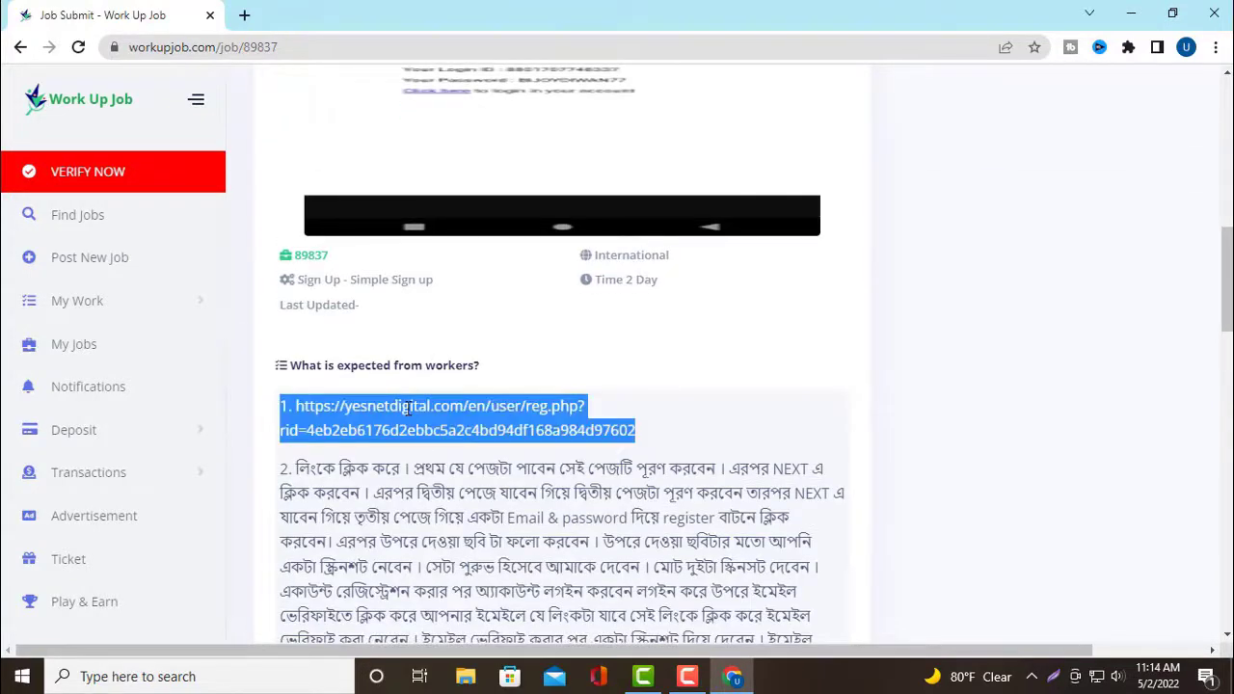
pyautogui.rightClick(408, 408)
pyautogui.click(451, 418)
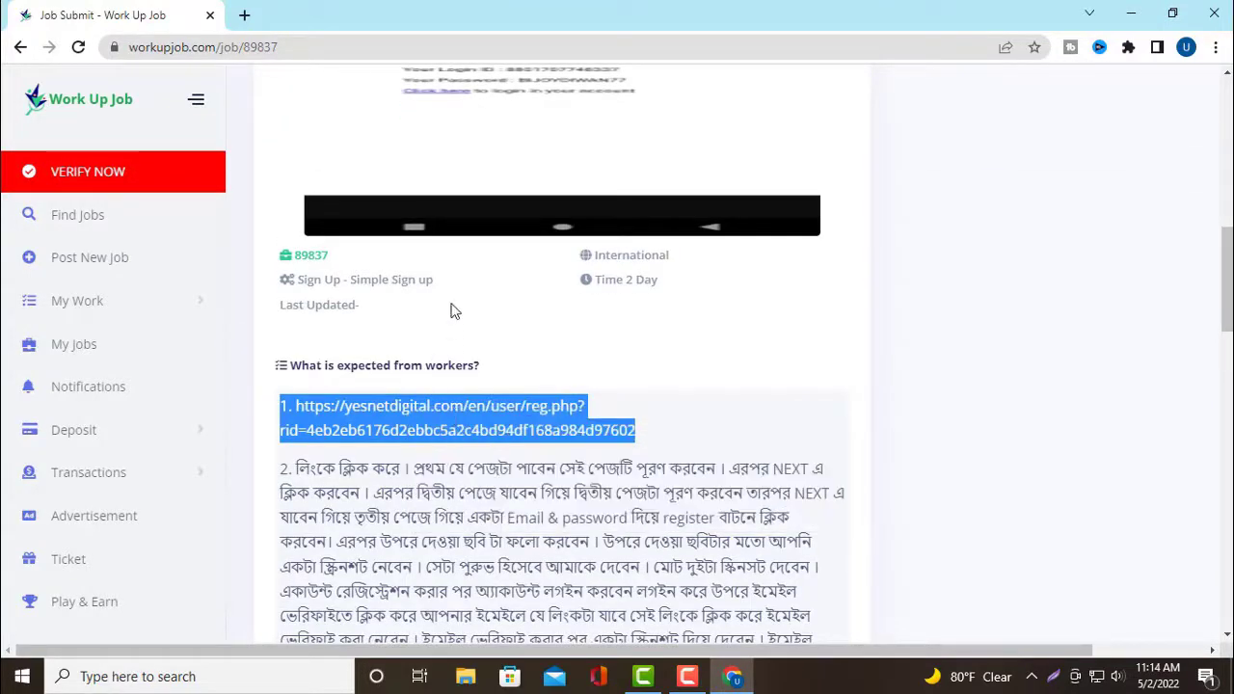
pyautogui.click(244, 14)
pyautogui.click(199, 48)
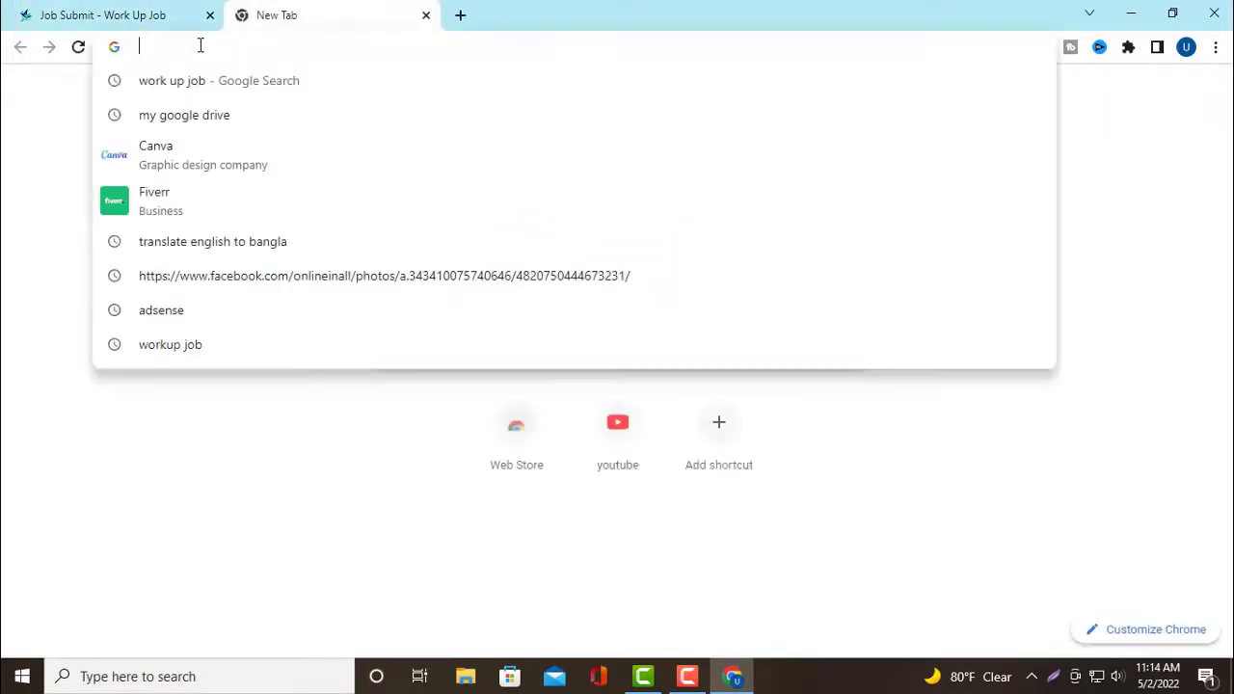
pyautogui.rightClick(201, 46)
pyautogui.click(244, 166)
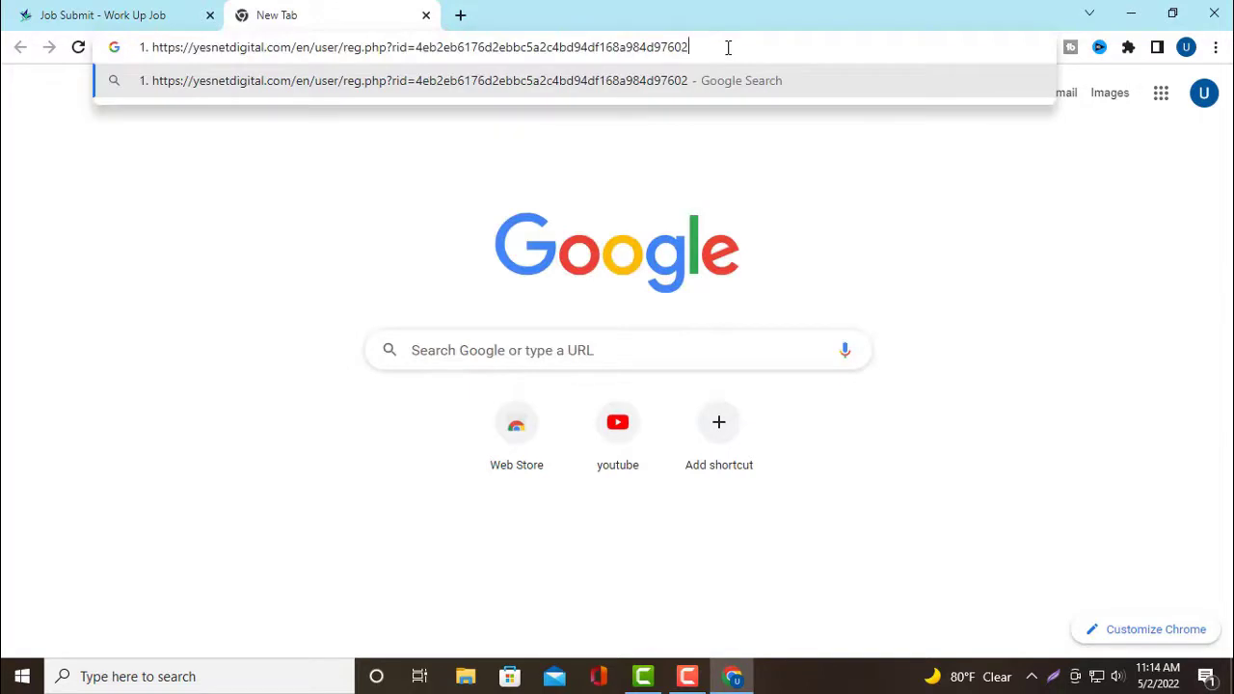
pyautogui.press('Return')
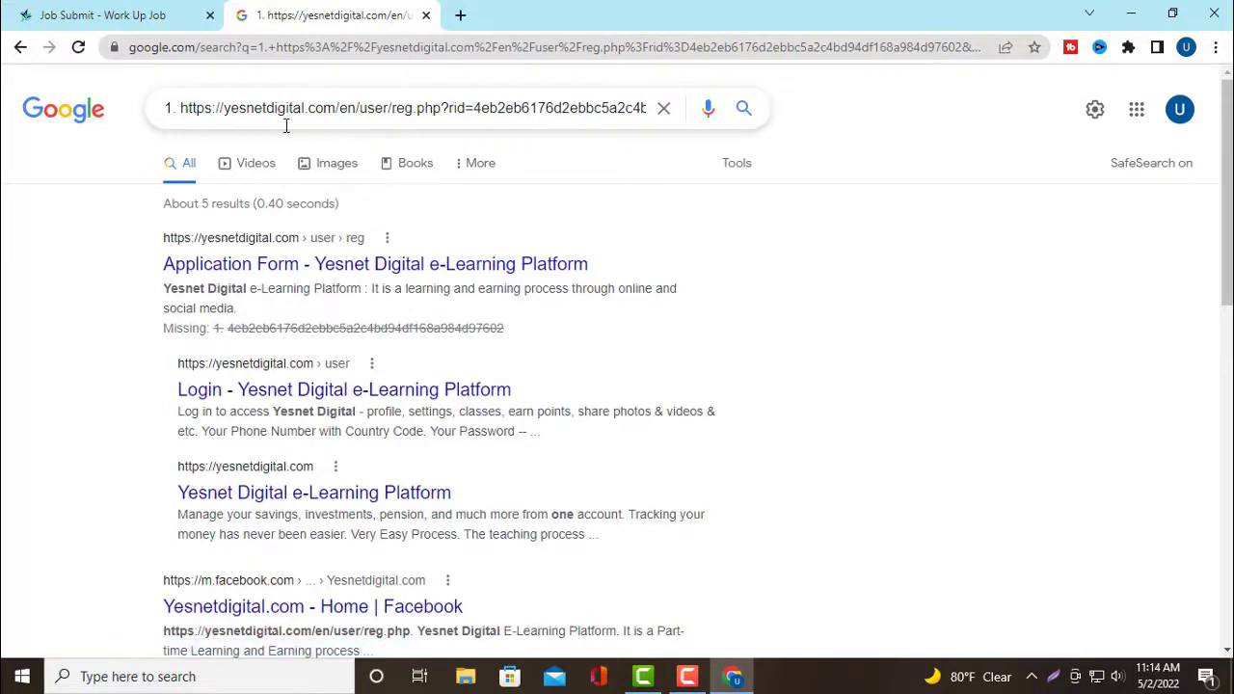
# Re-enter the link without its leading '1. ' to load the yesnetdigital.com registration page
pyautogui.click(380, 45)
pyautogui.press('BackSpace')
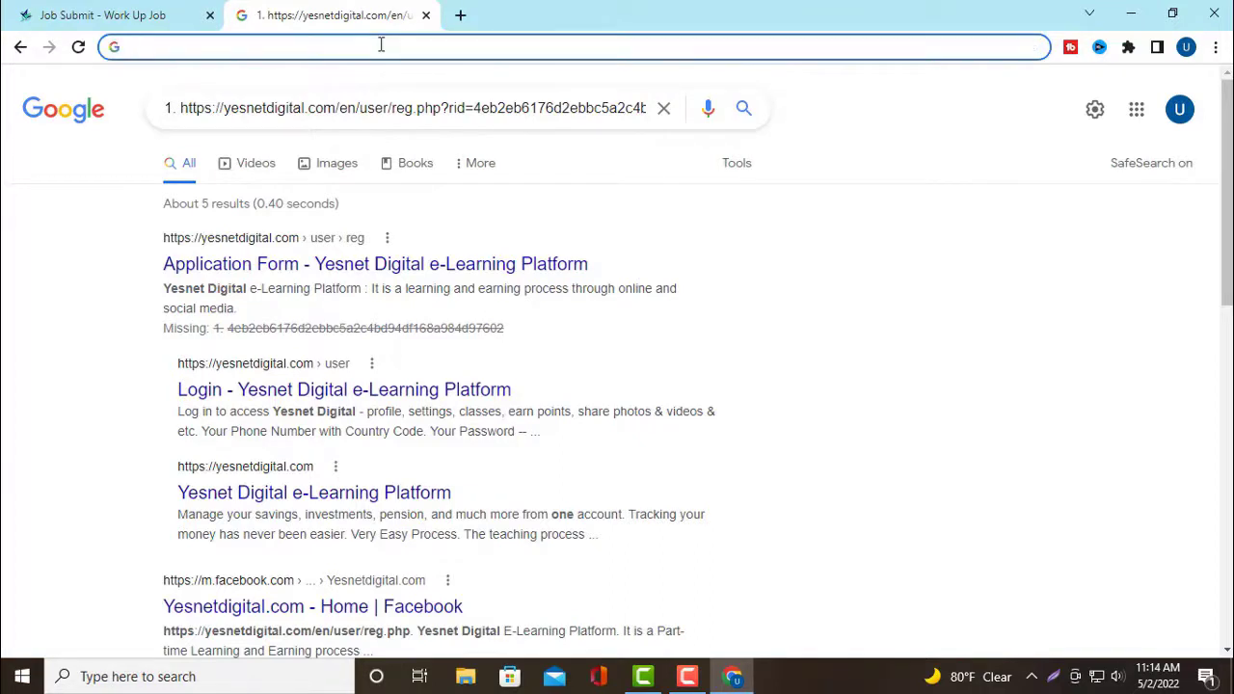
pyautogui.rightClick(237, 44)
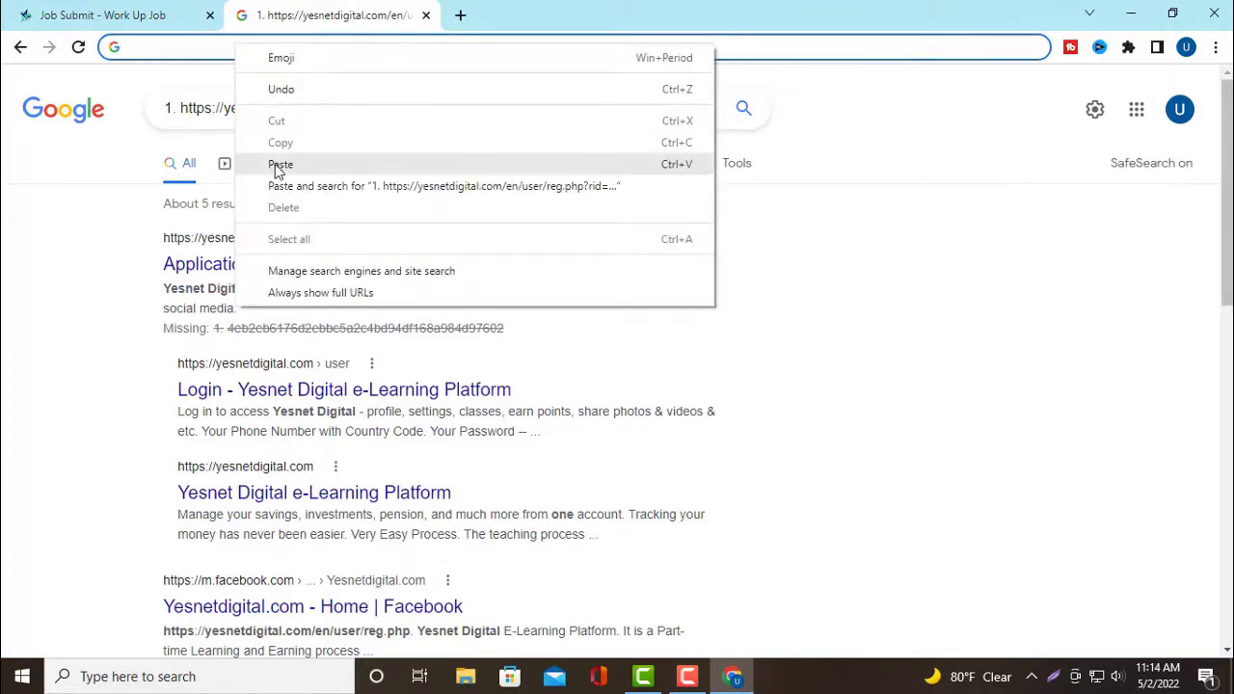
pyautogui.click(278, 165)
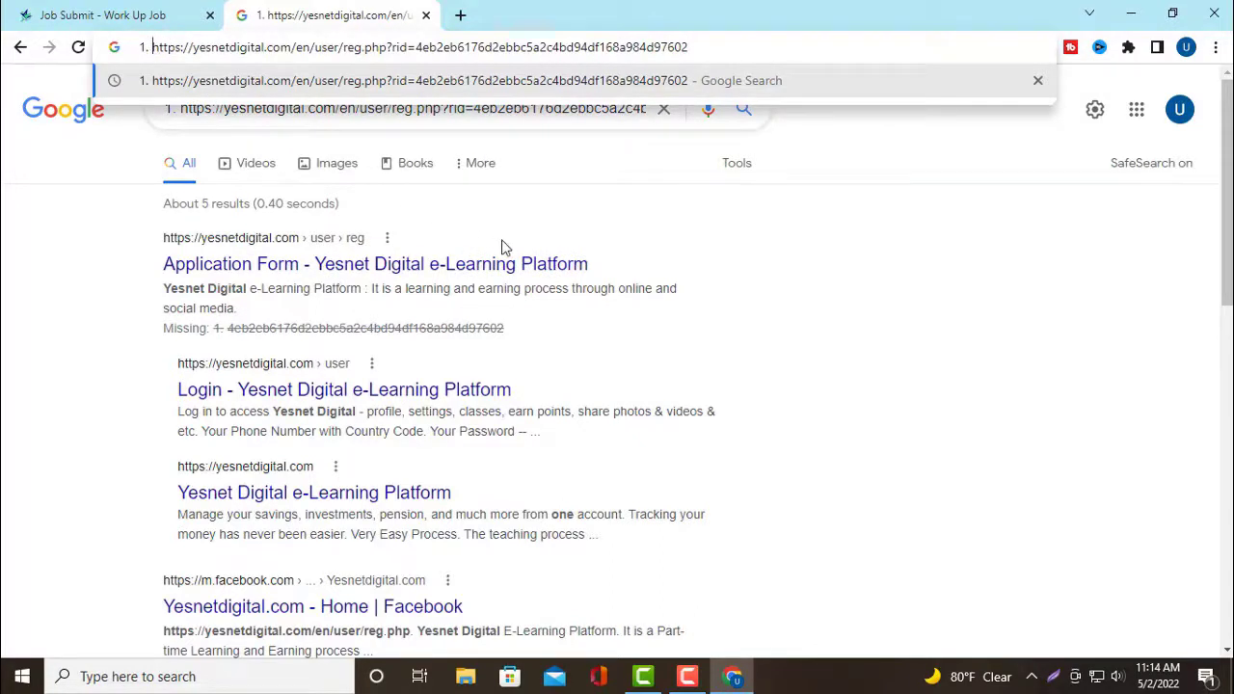
pyautogui.press('BackSpace')
pyautogui.press('BackSpace')
pyautogui.press('BackSpace')
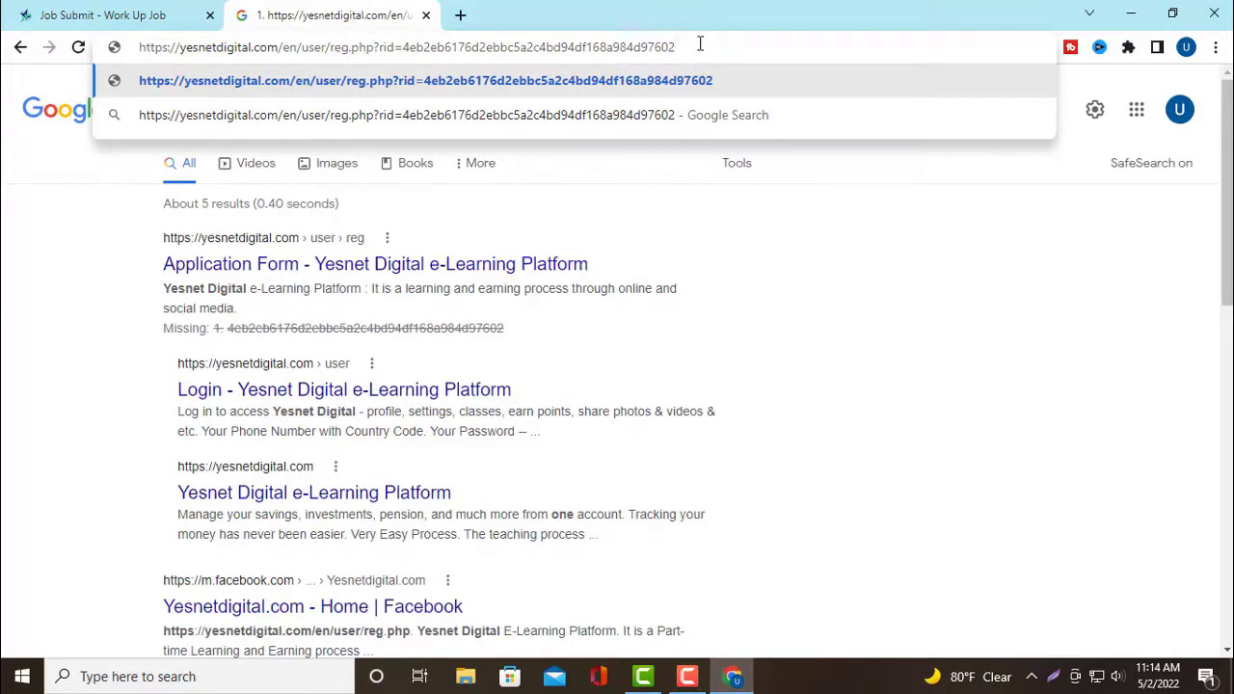
pyautogui.press('Return')
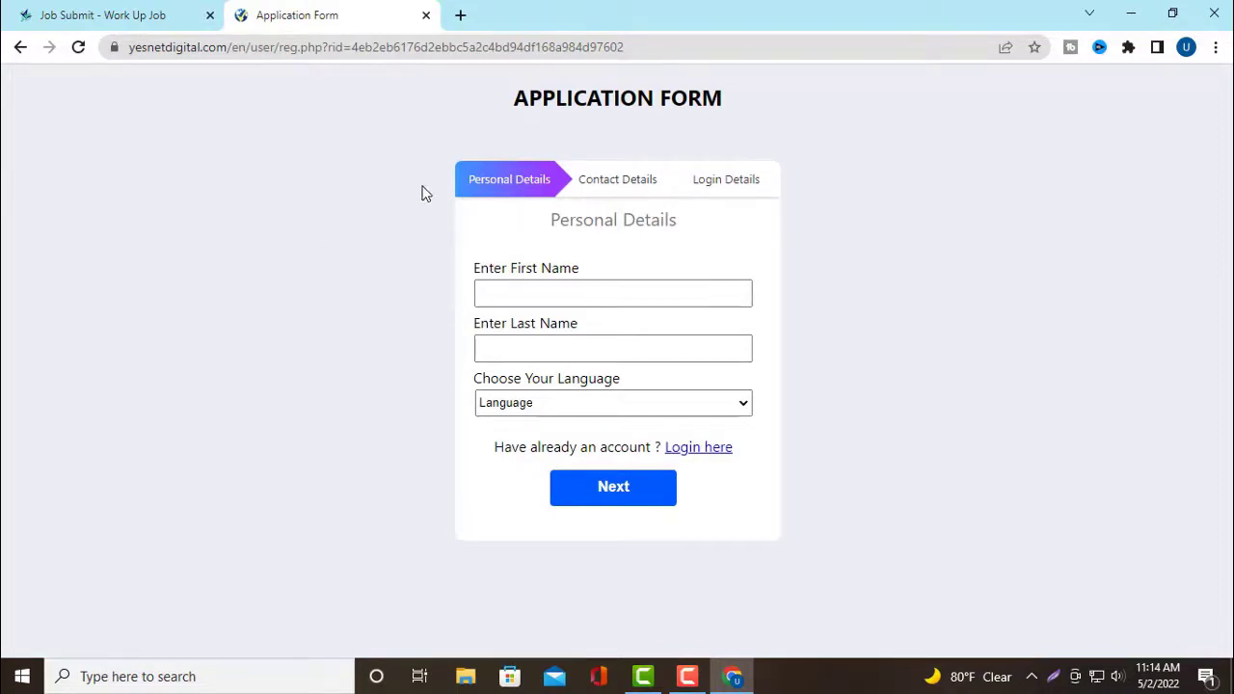
# Enter the applicant's first and last name
pyautogui.click(572, 297)
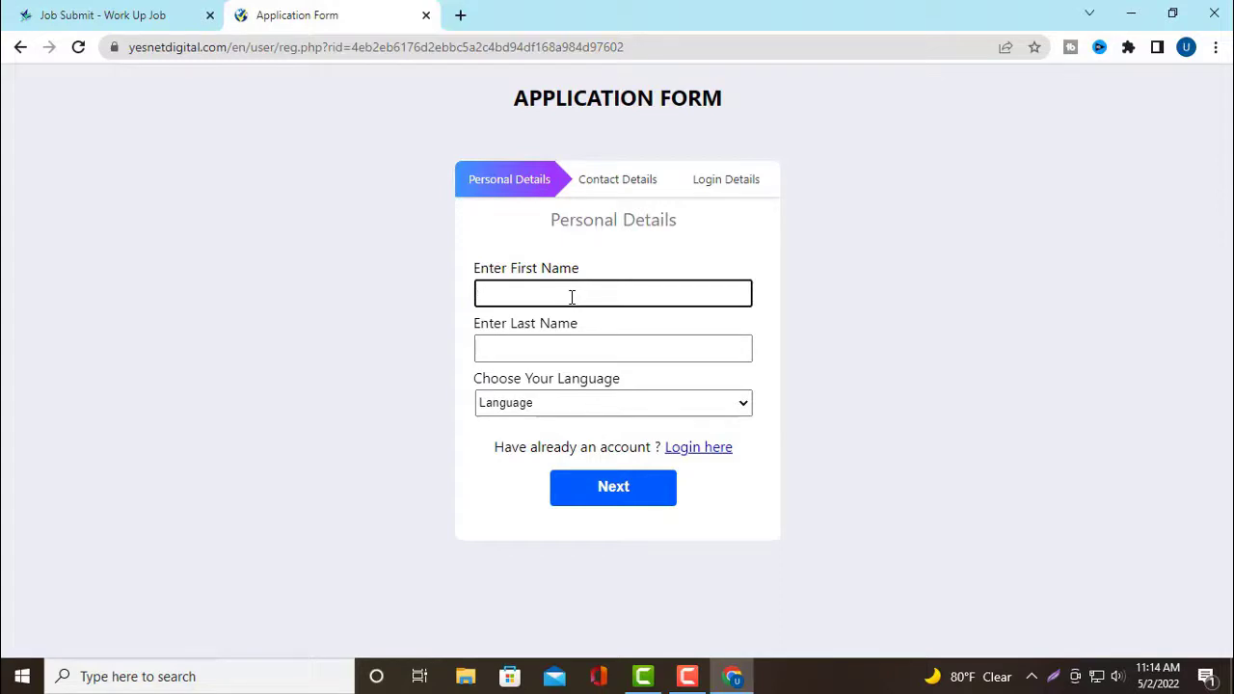
pyautogui.click(545, 348)
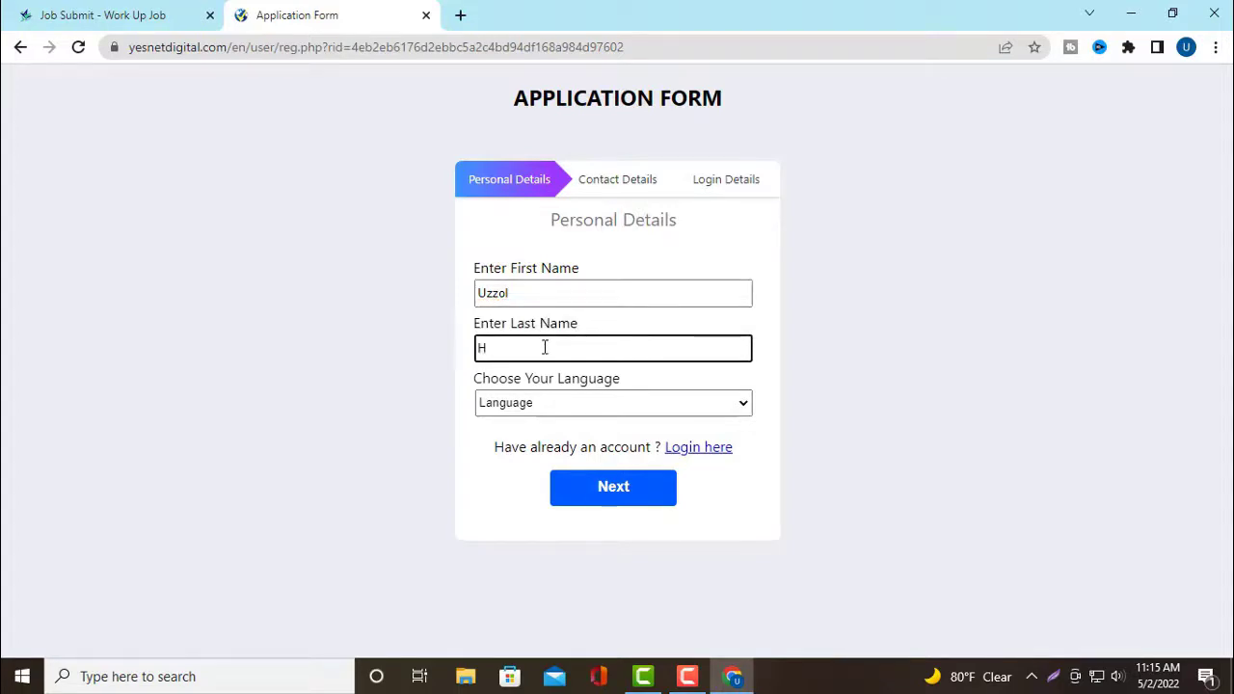
# Choose Bengali as the language and continue to Contact Details
pyautogui.click(738, 410)
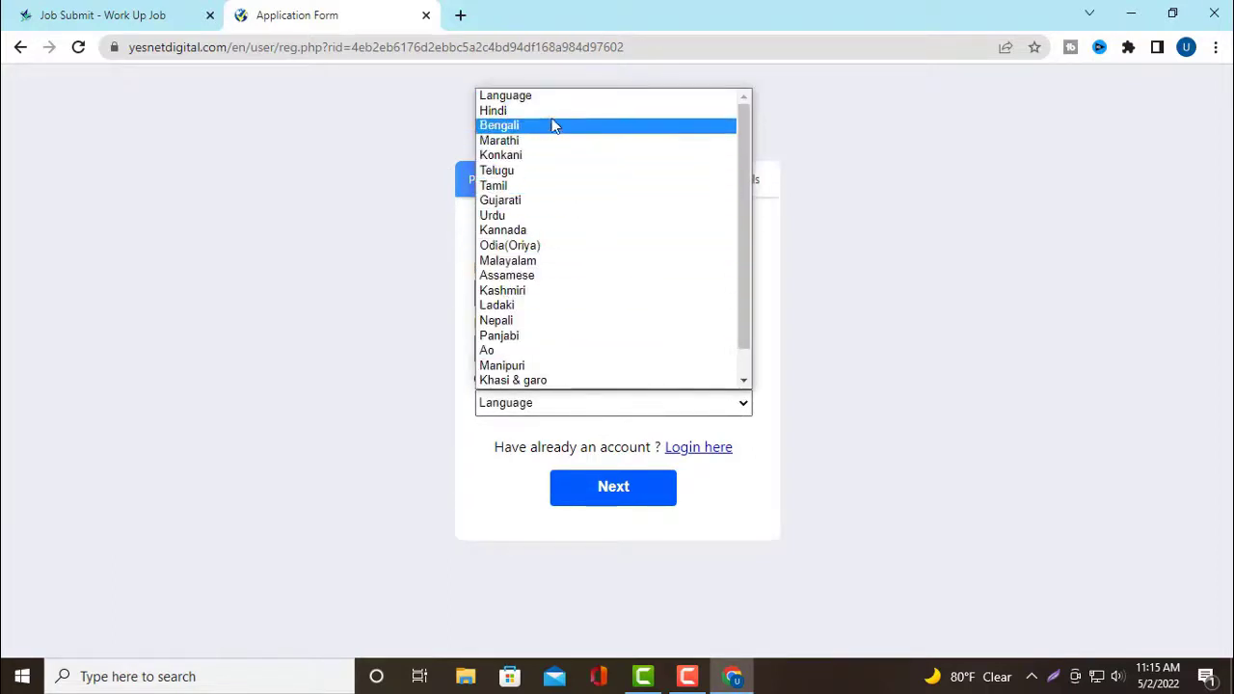
pyautogui.scroll(-1, 541, 337)
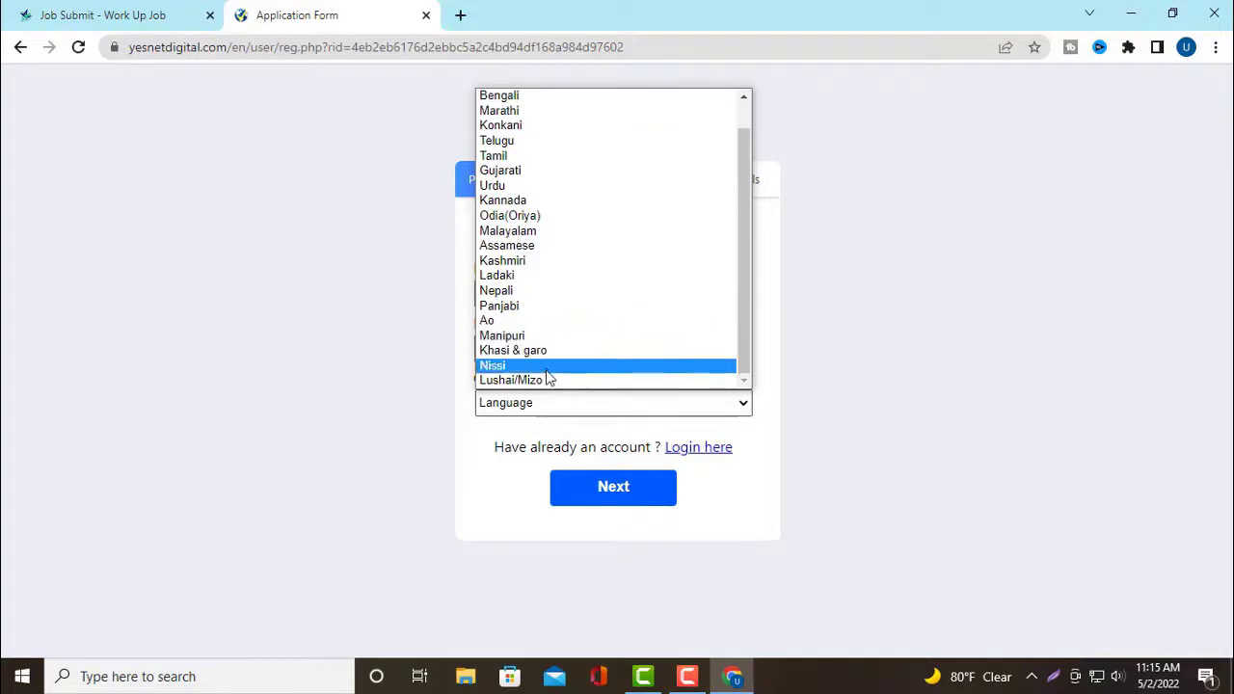
pyautogui.scroll(1, 545, 371)
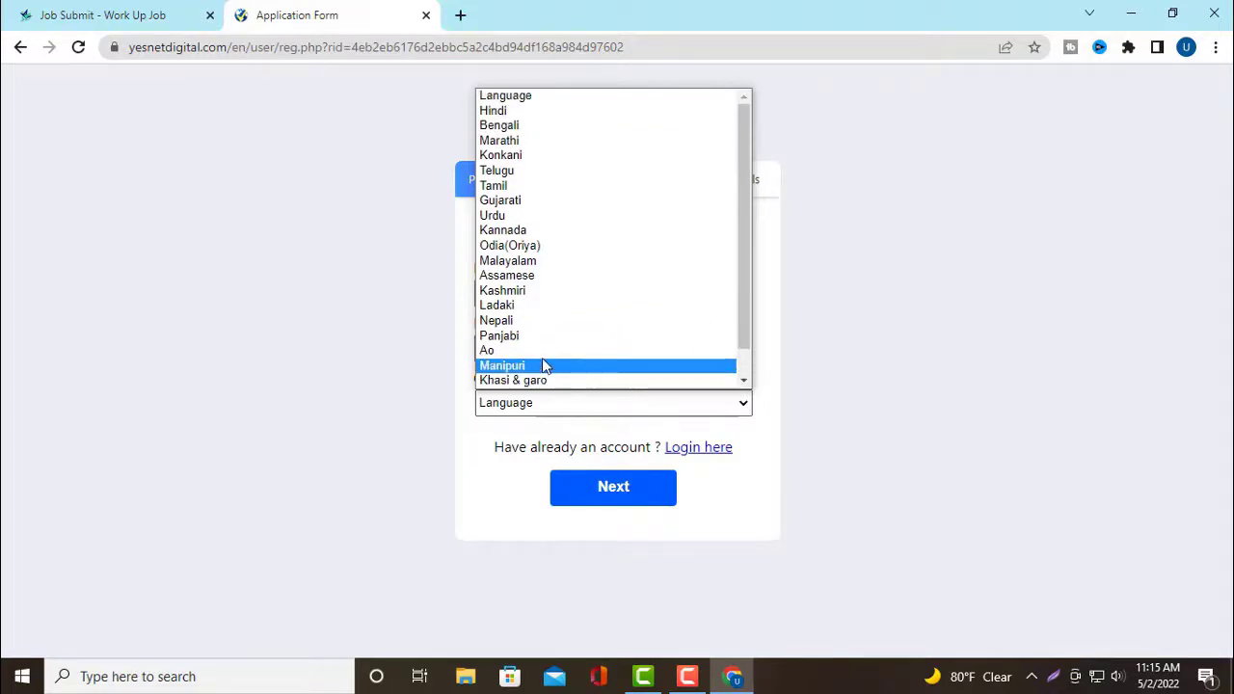
pyautogui.click(531, 126)
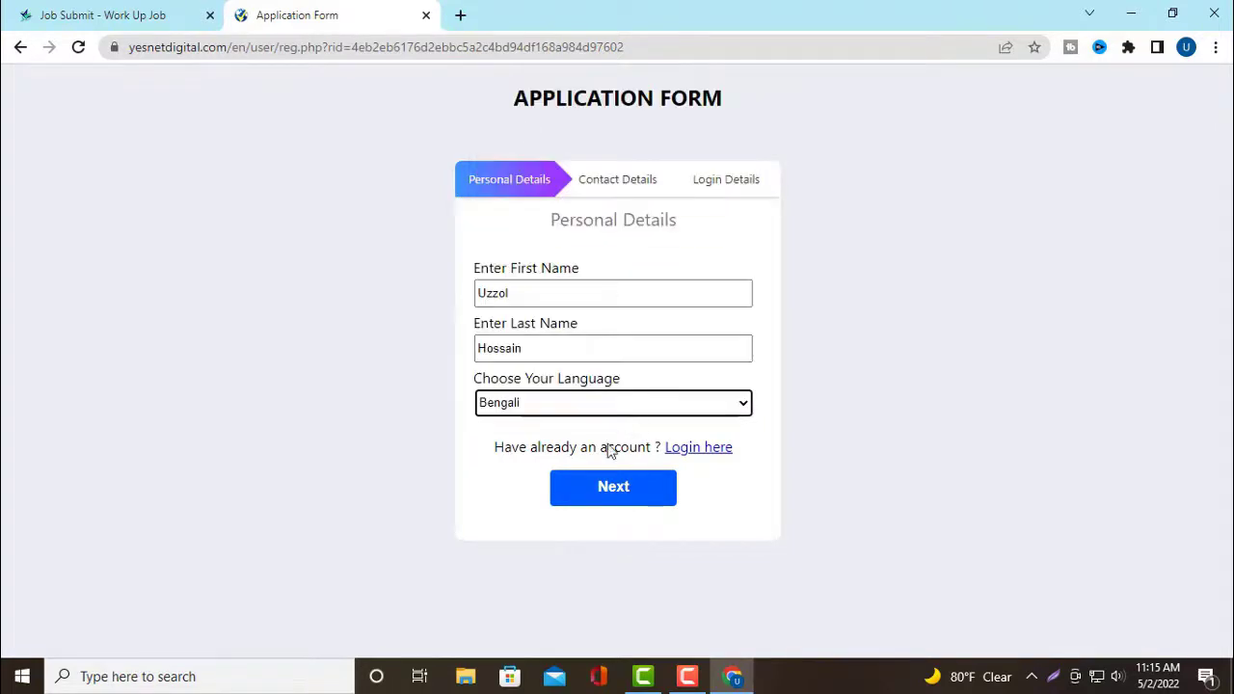
pyautogui.click(629, 495)
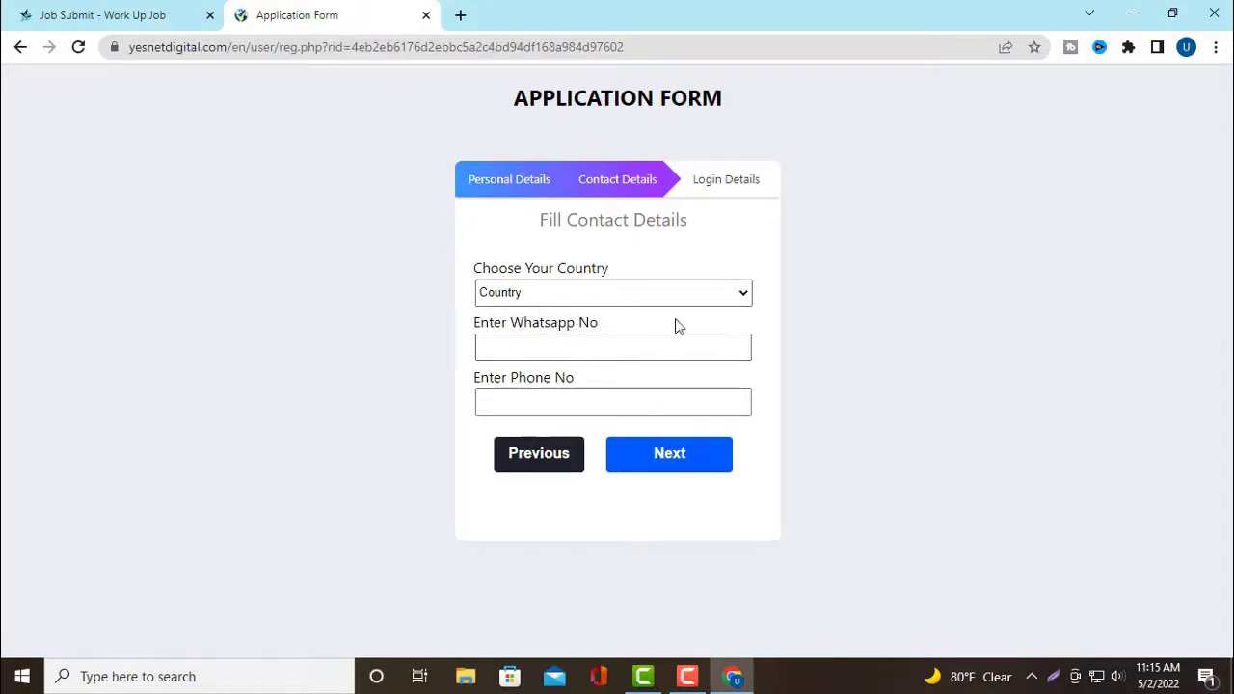
# Select Bangladesh as country, enter the WhatsApp and phone numbers, and continue to Login Details
pyautogui.click(740, 295)
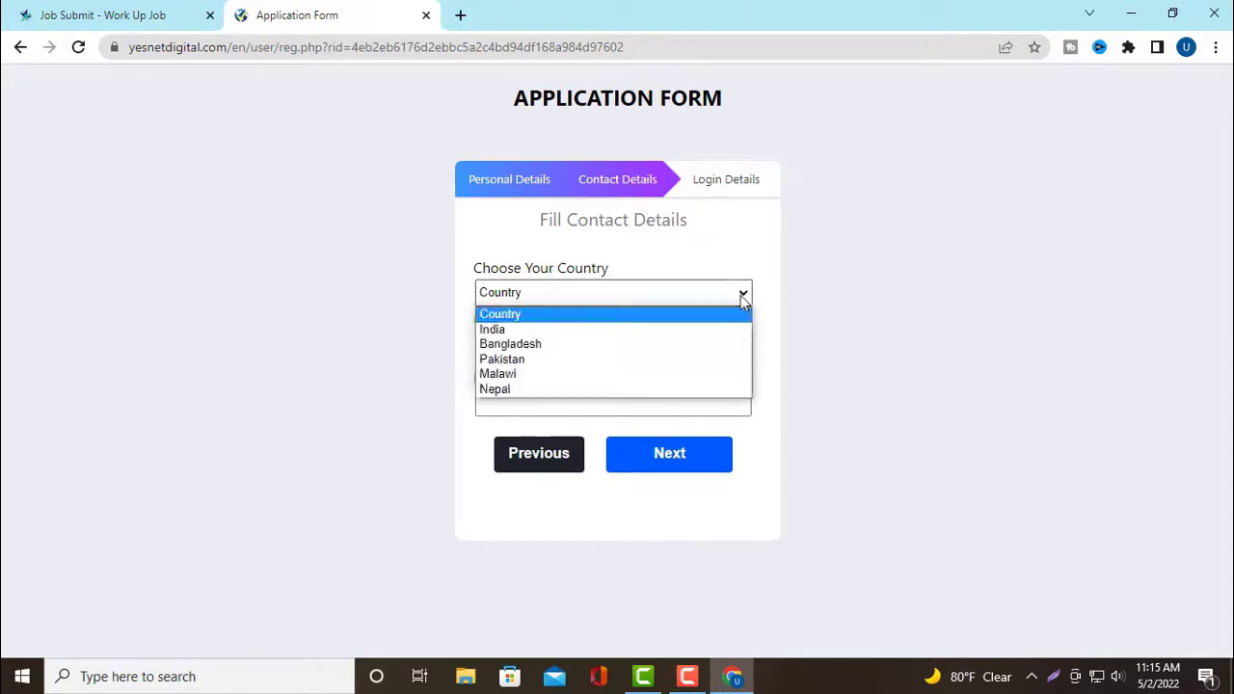
pyautogui.click(596, 347)
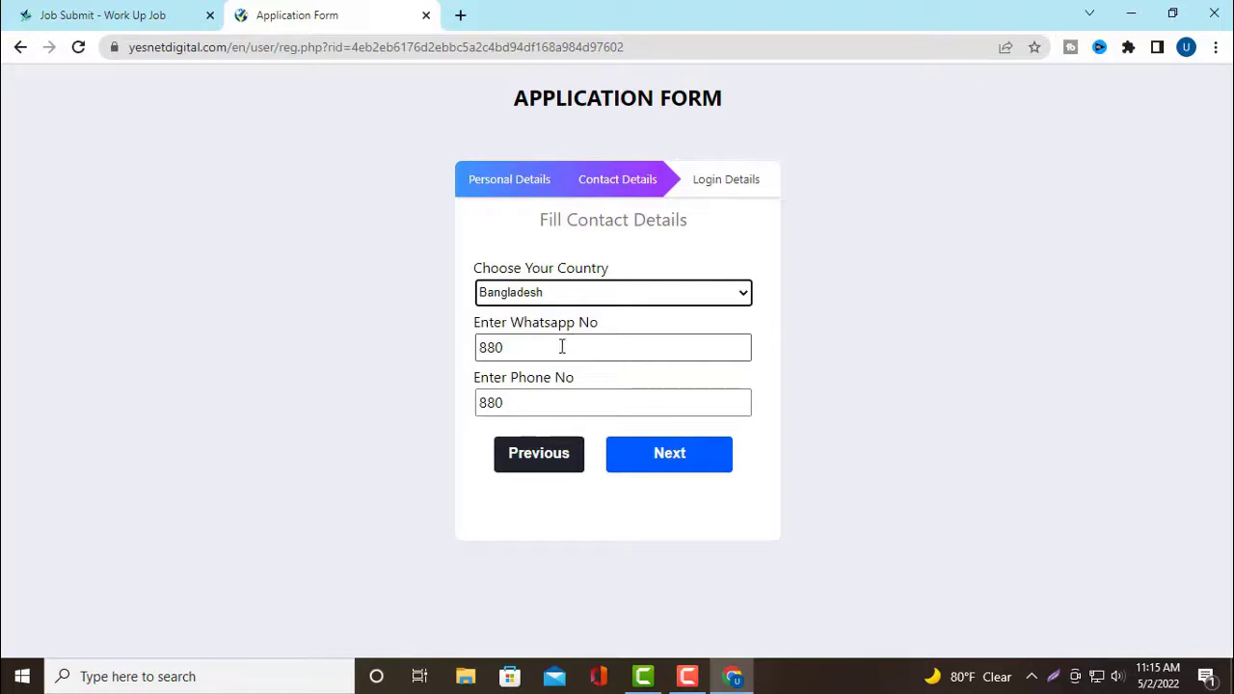
pyautogui.click(560, 348)
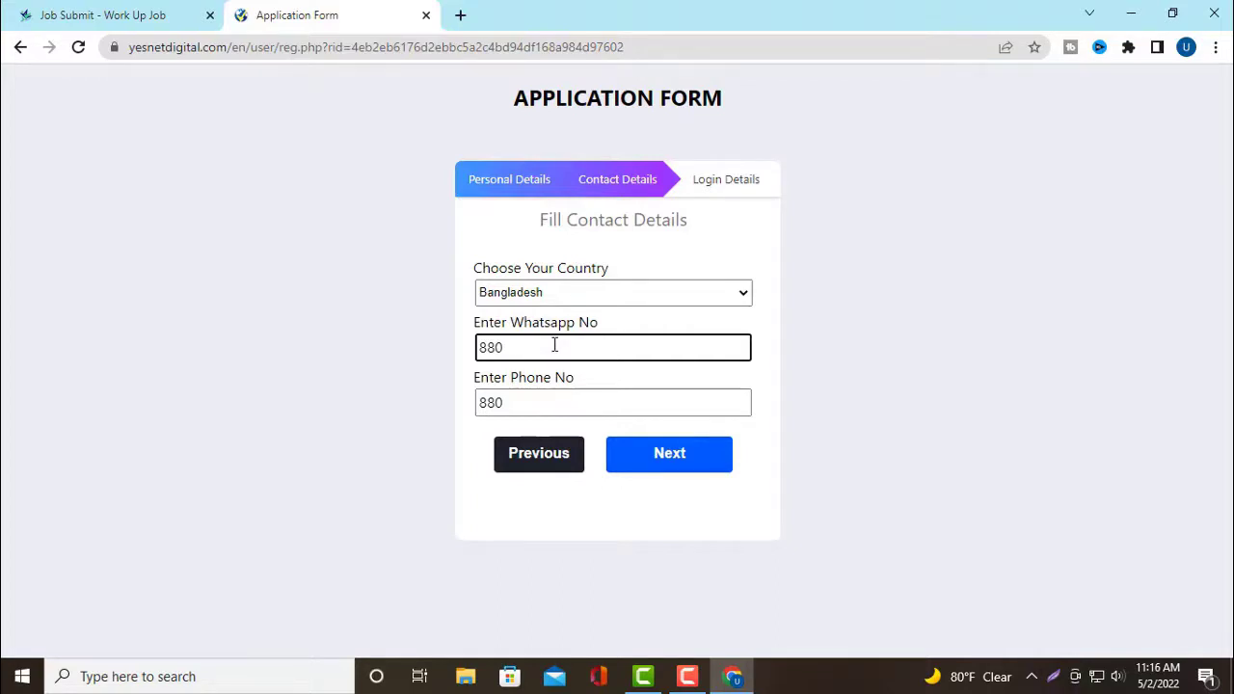
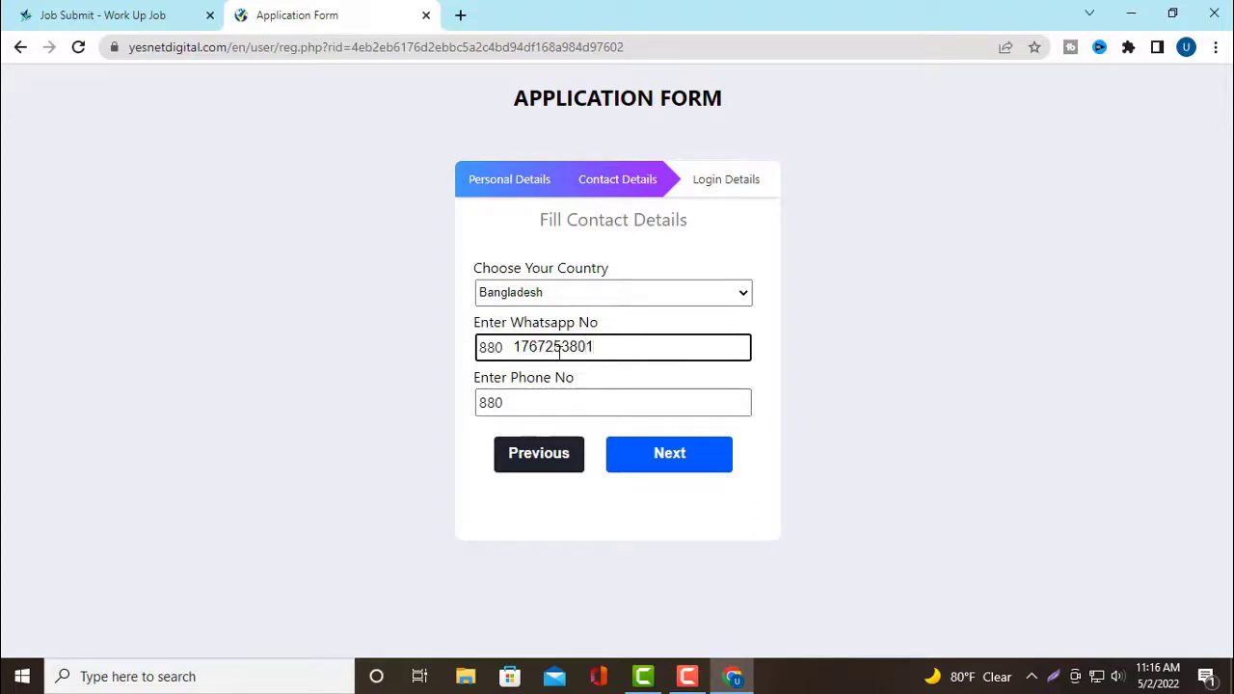
pyautogui.click(549, 402)
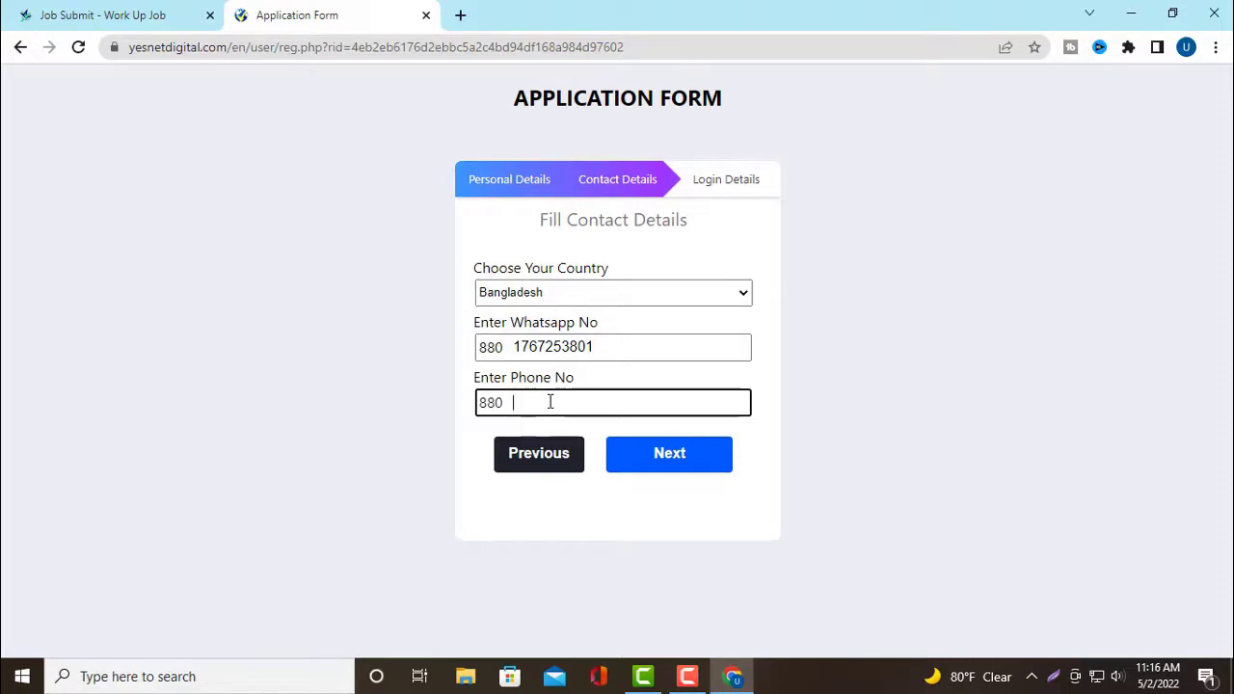
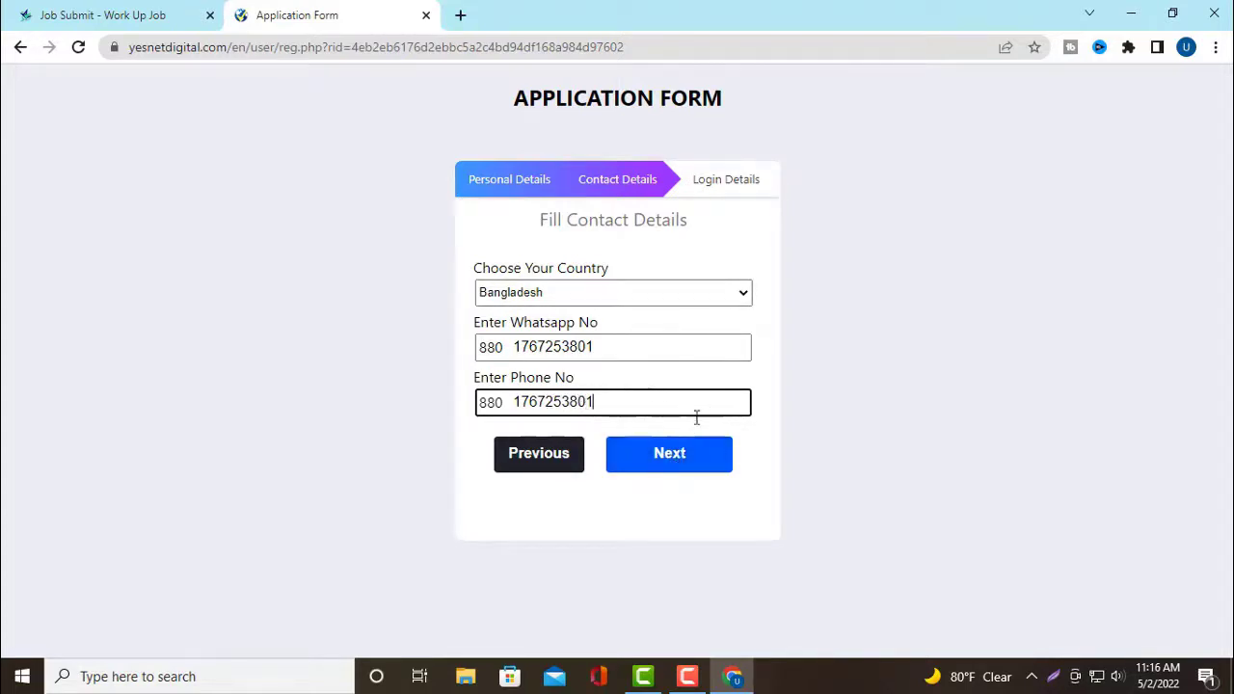
pyautogui.click(693, 464)
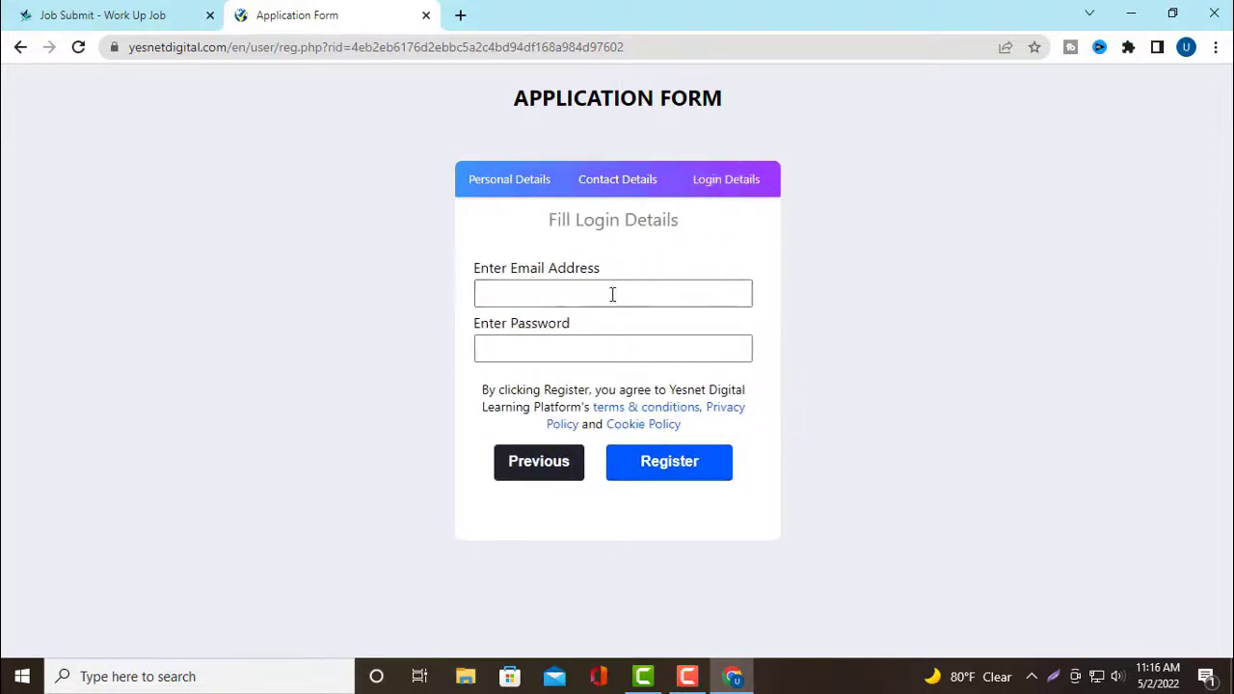
# Type the account's Gmail address into the email field
pyautogui.click(571, 293)
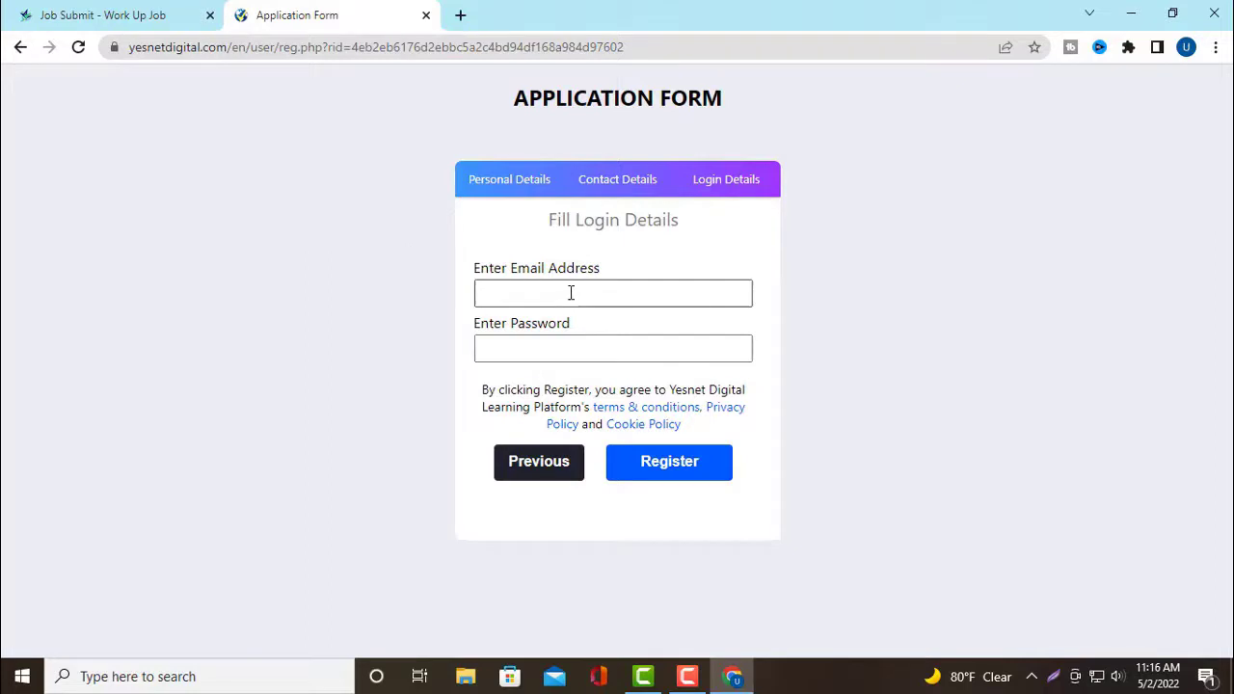
pyautogui.click(571, 293)
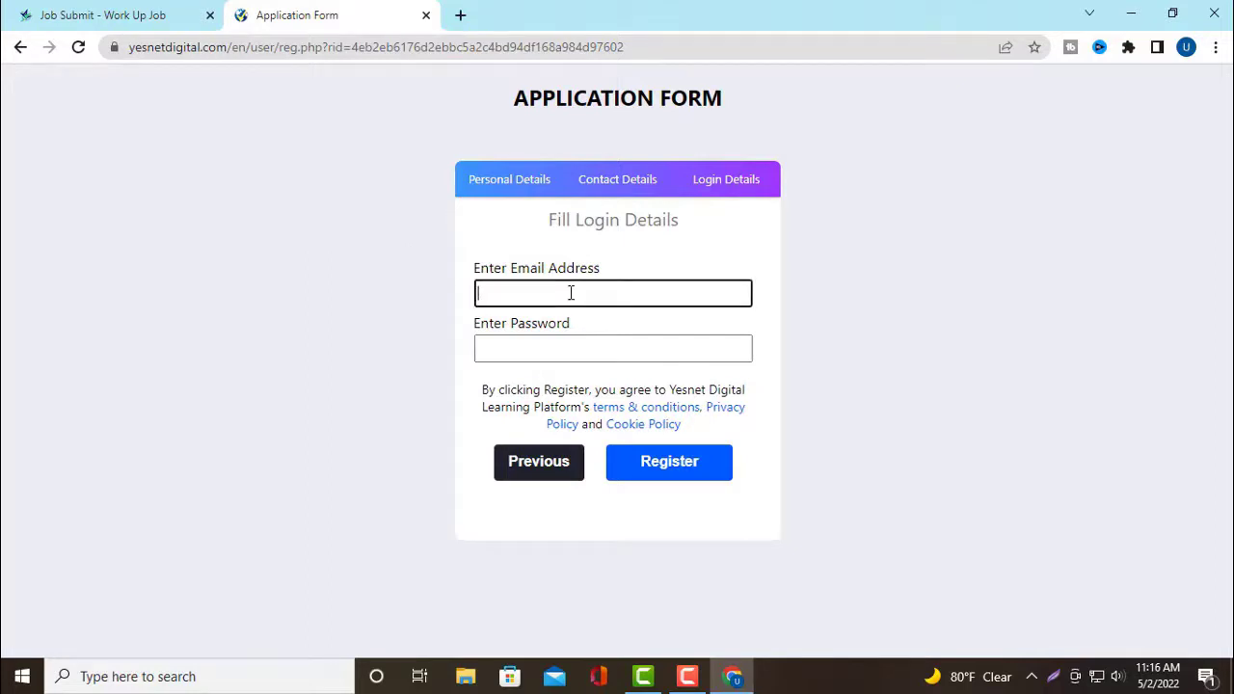
pyautogui.write('R')
pyautogui.press('BackSpace')
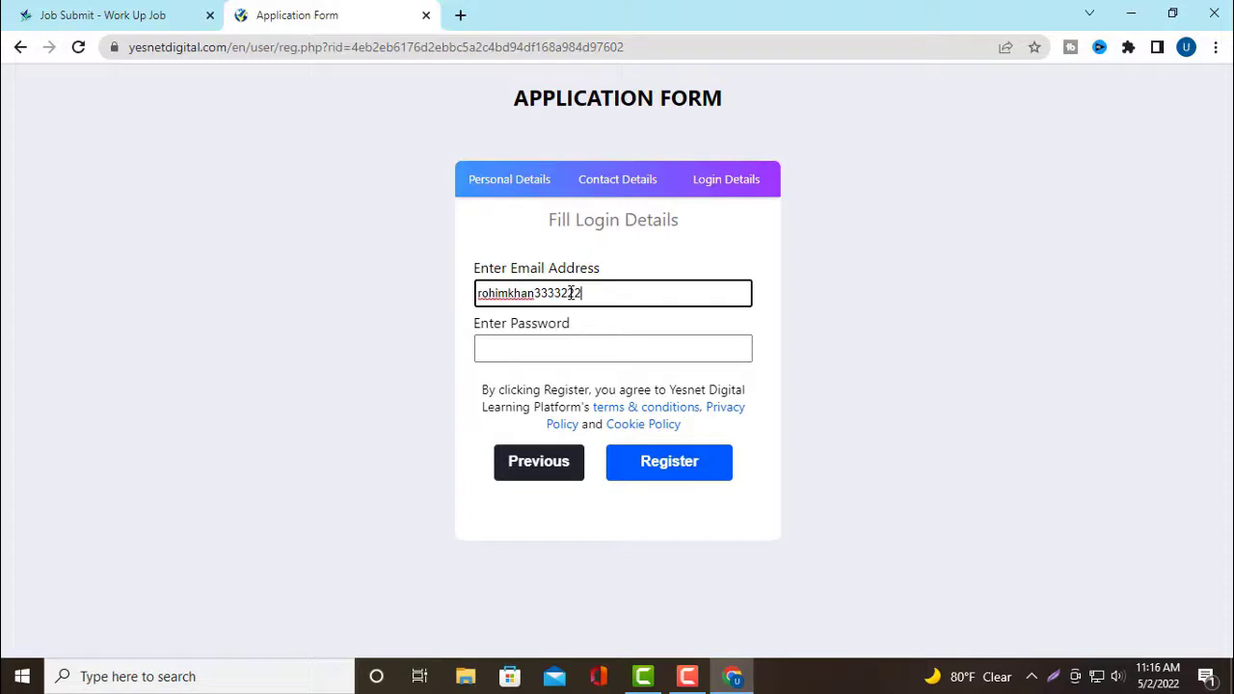
# Paste the account password into the password field and submit the registration
pyautogui.click(578, 343)
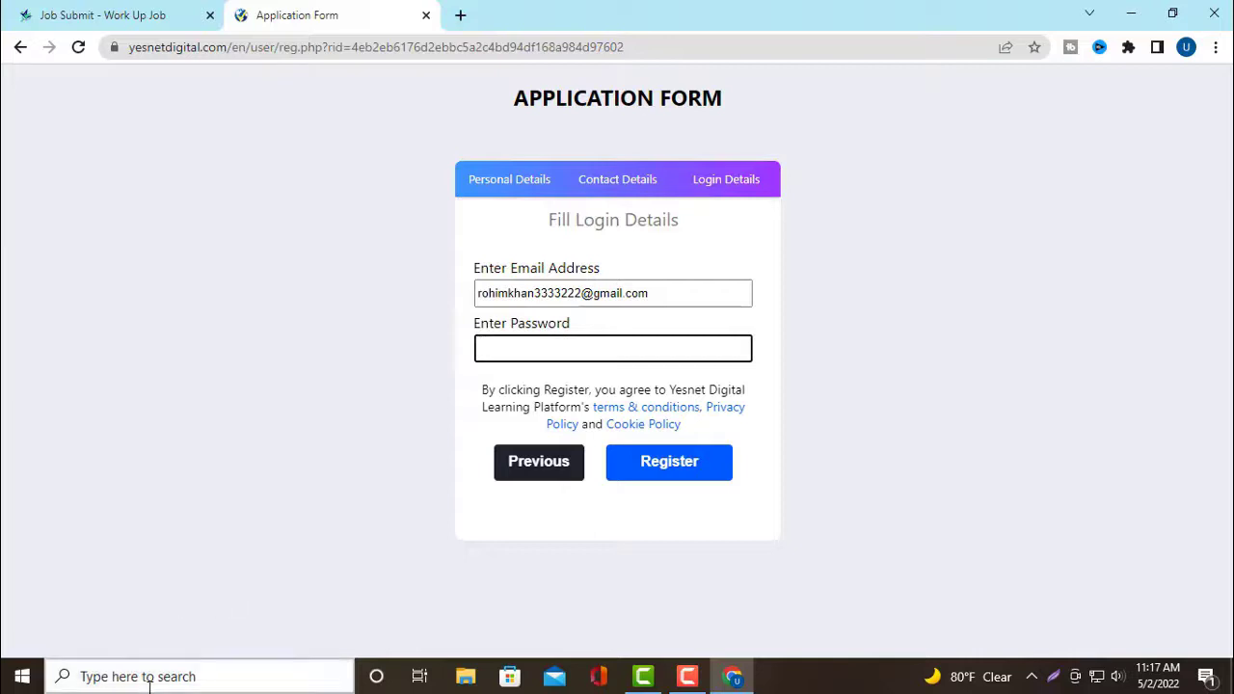
pyautogui.click(112, 677)
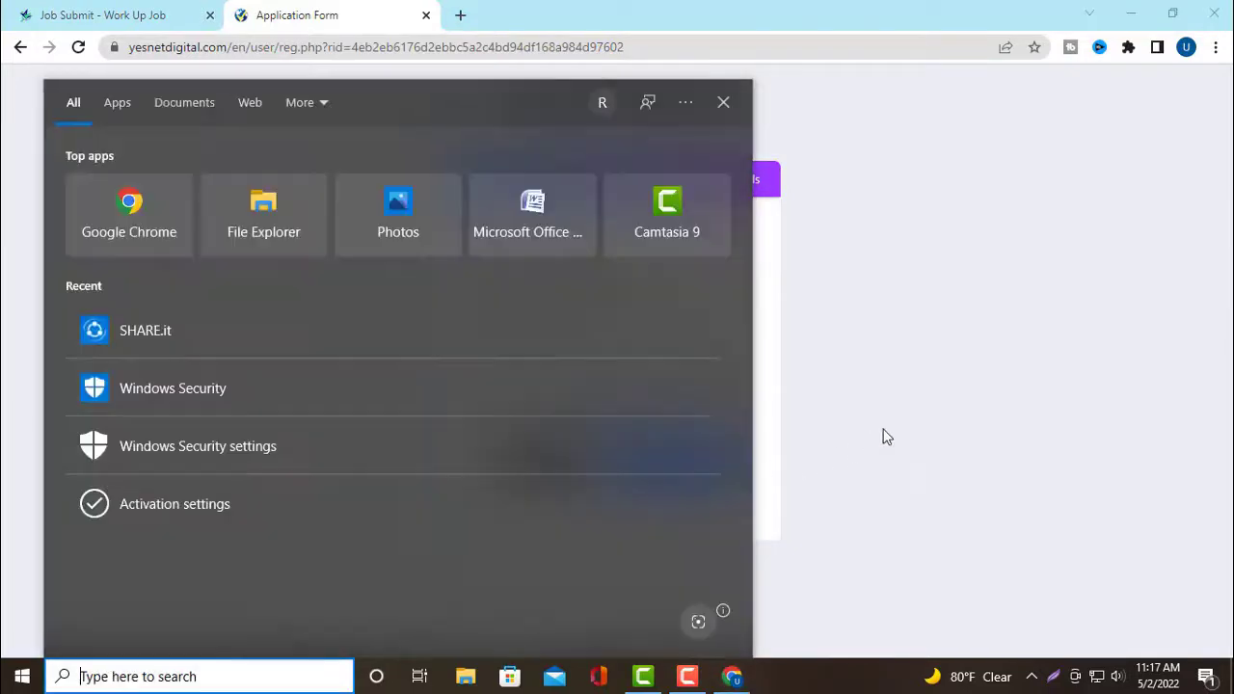
pyautogui.click(549, 351)
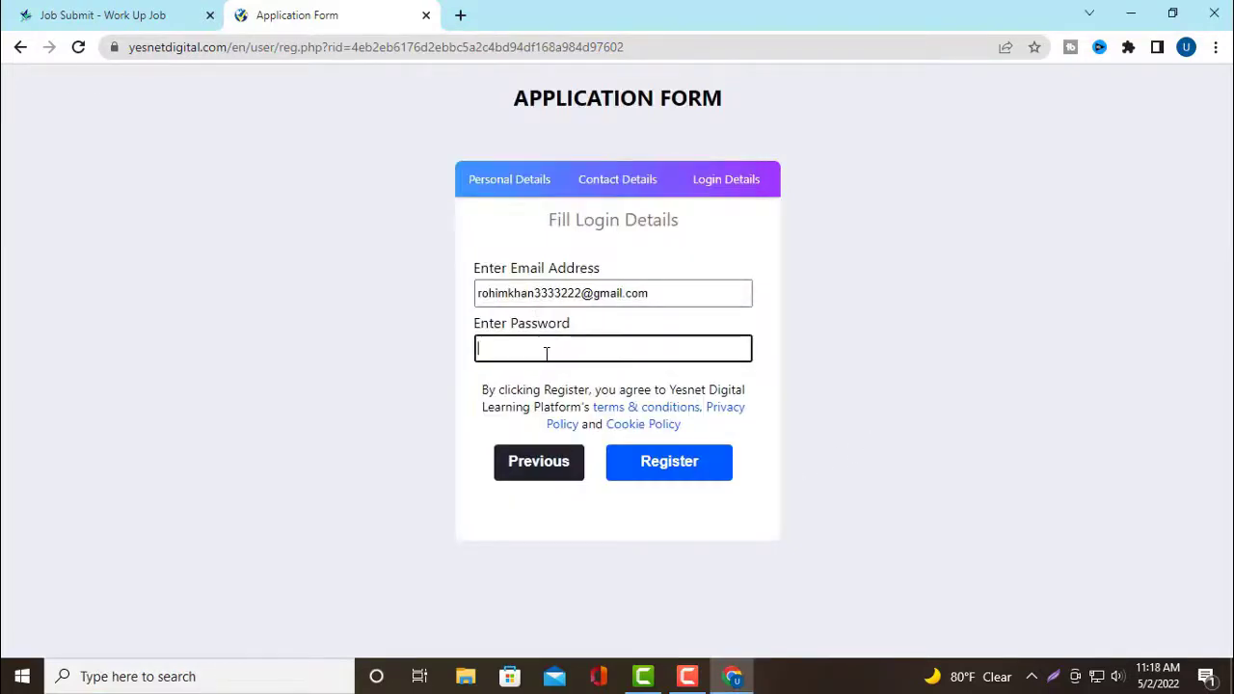
pyautogui.rightClick(546, 354)
pyautogui.click(590, 495)
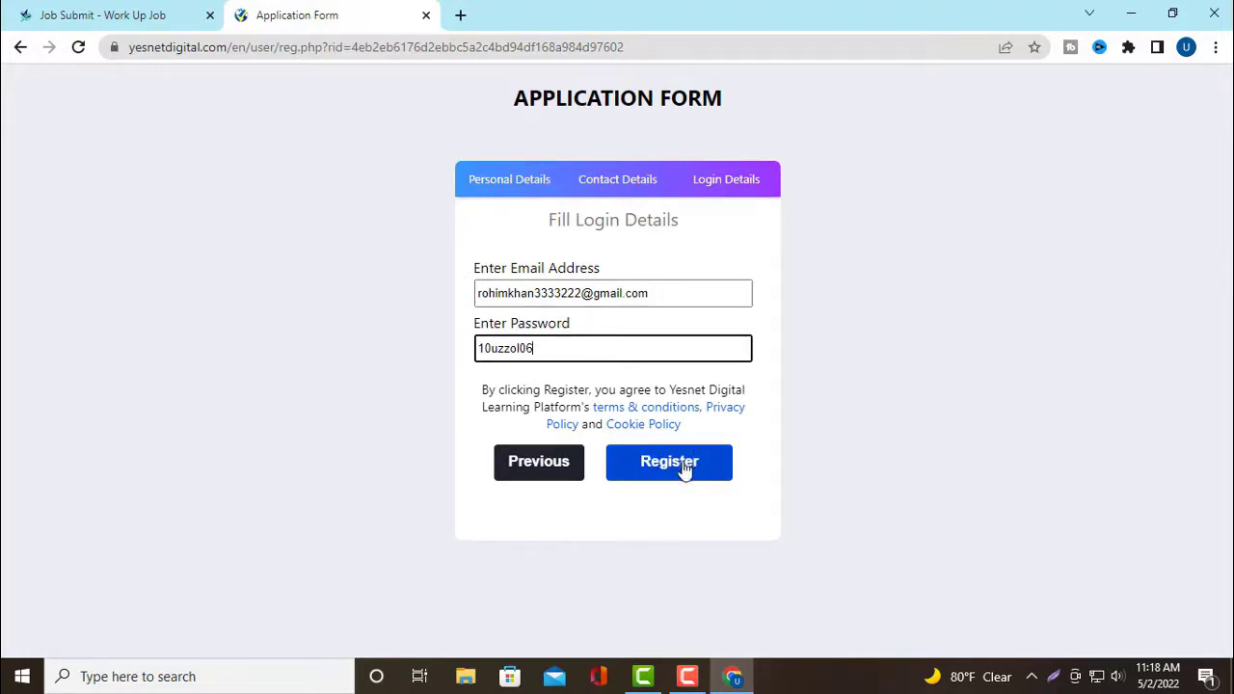
pyautogui.click(682, 467)
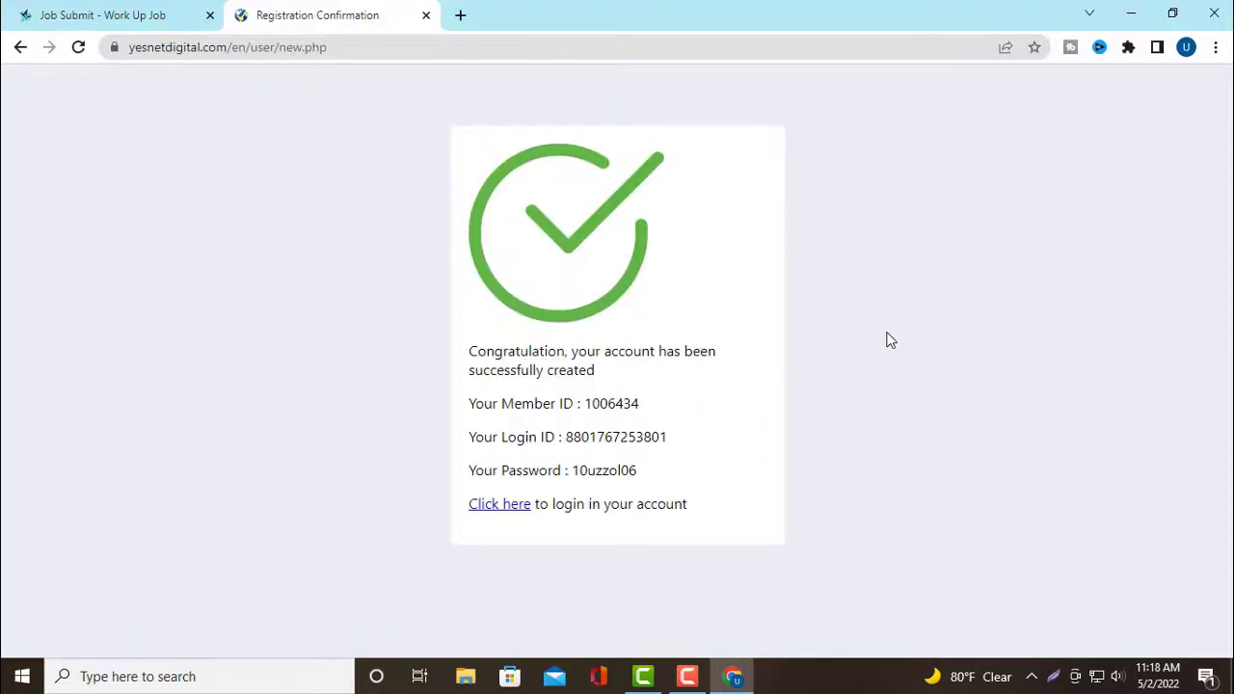
# Capture the full-screen account-created confirmation and save it as Screenshot_44
pyautogui.press('super+shift+s')
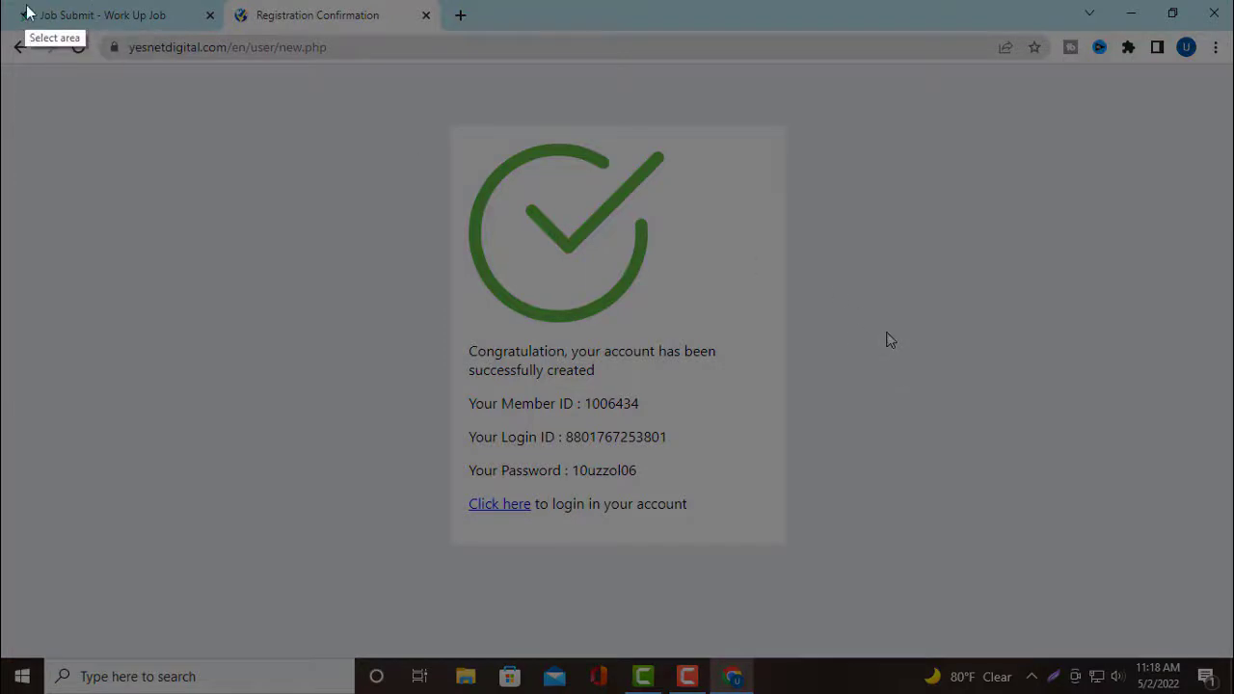
pyautogui.moveTo(1, 2)
pyautogui.mouseDown()
pyautogui.moveTo(57, 163)
pyautogui.moveTo(917, 693)
pyautogui.moveTo(1232, 693)
pyautogui.moveTo(1101, 482)
pyautogui.moveTo(1232, 693)
pyautogui.mouseUp()
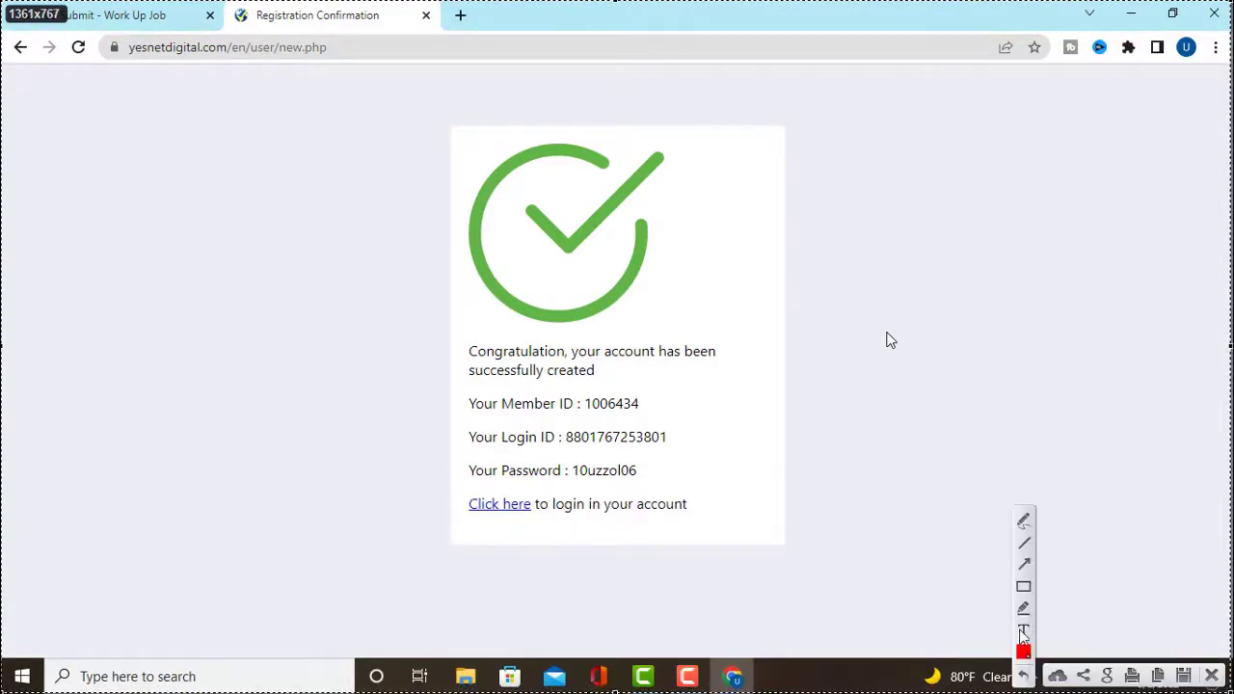
pyautogui.click(1184, 676)
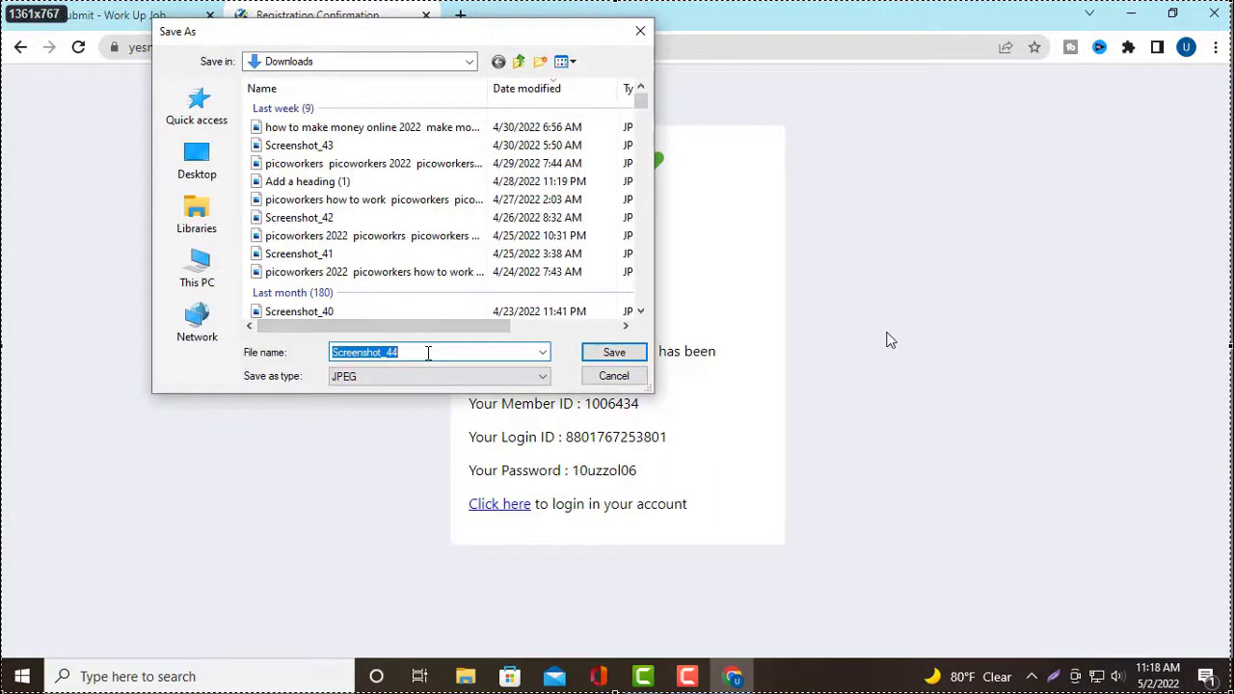
pyautogui.click(615, 353)
# Minimize the browser and relaunch Chrome with the first listed profile
pyautogui.click(1128, 16)
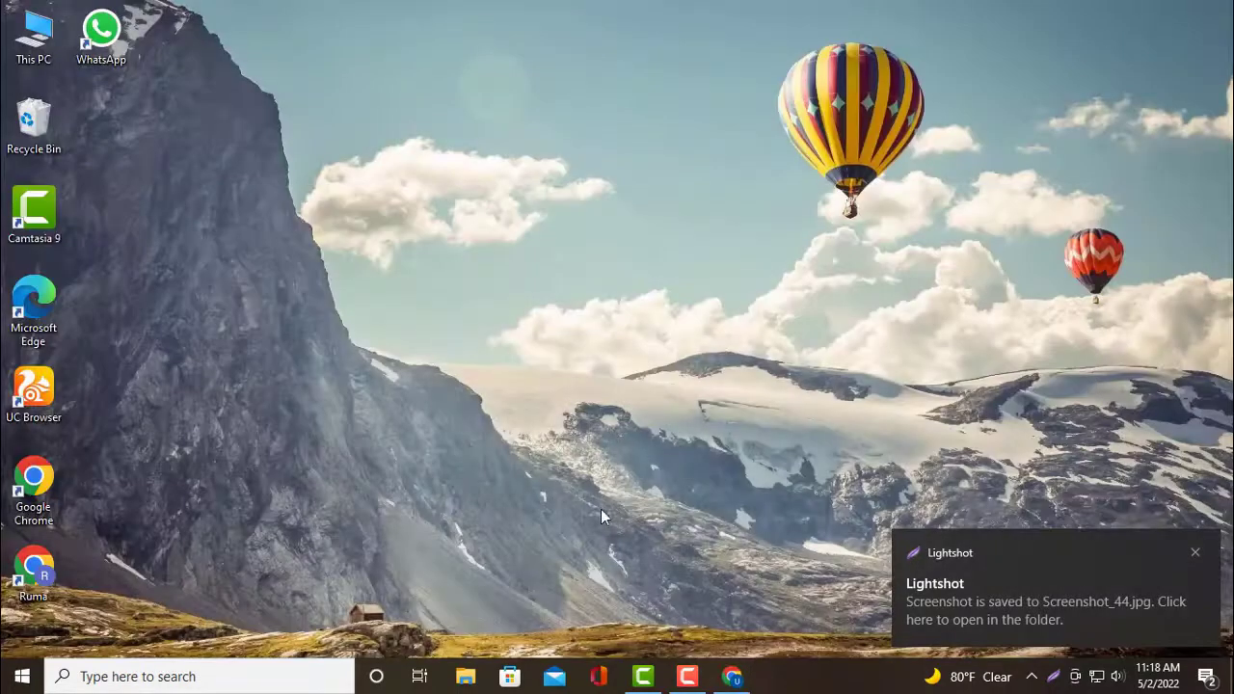
pyautogui.doubleClick(38, 495)
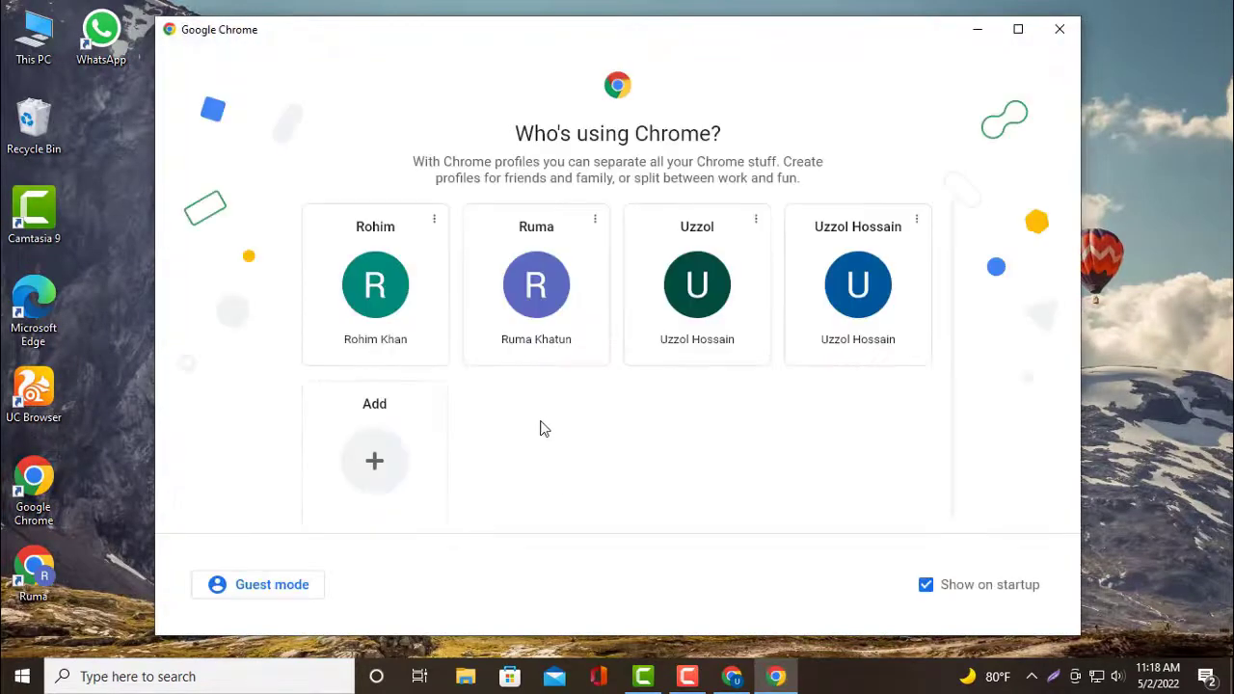
pyautogui.click(383, 318)
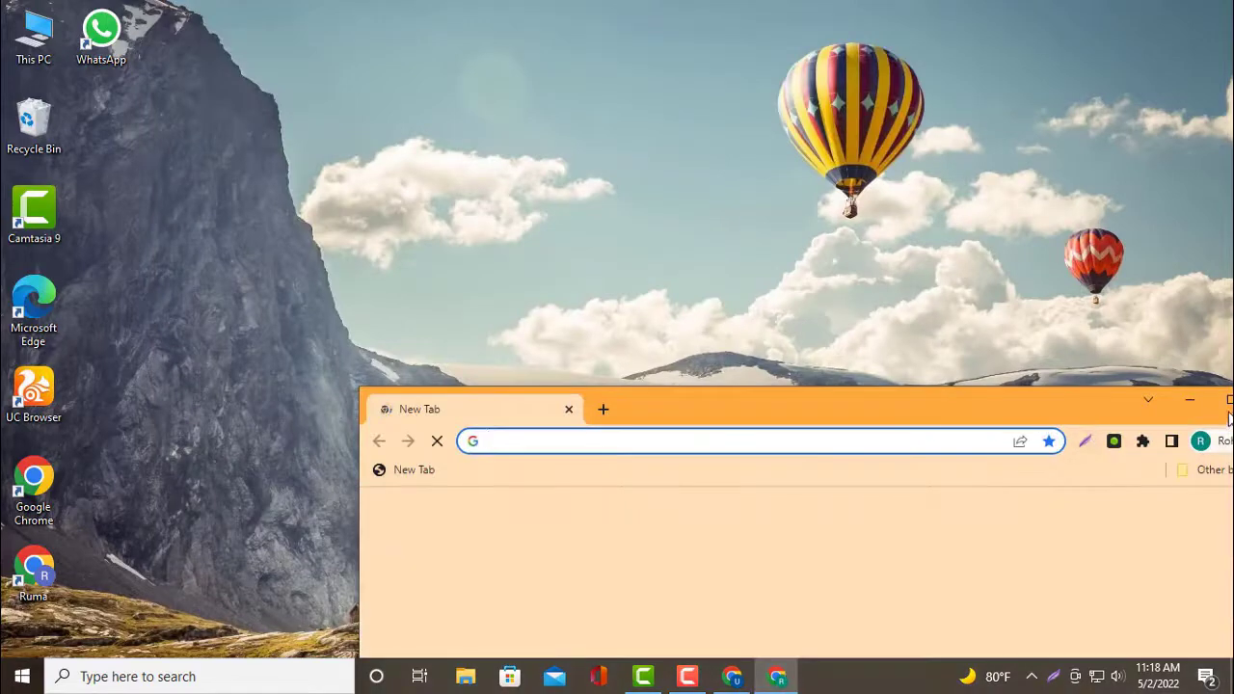
# Maximize the new profile's Chrome window and go to its Gmail inbox
pyautogui.click(1229, 403)
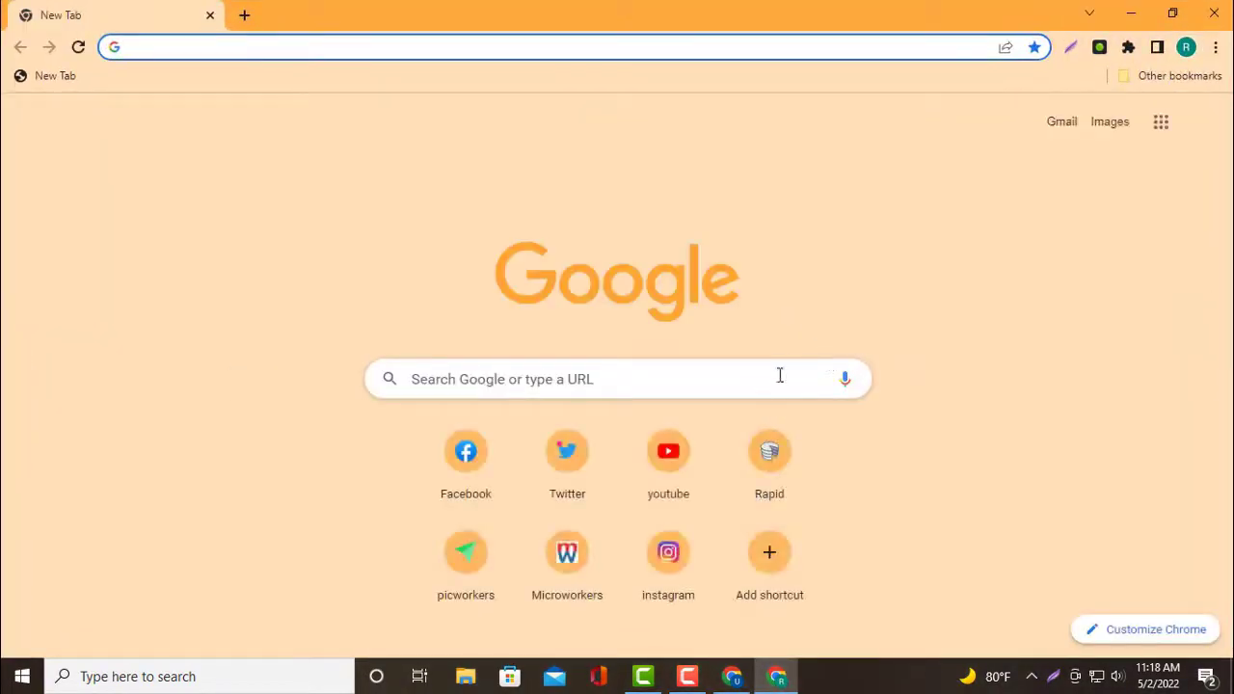
pyautogui.click(1060, 135)
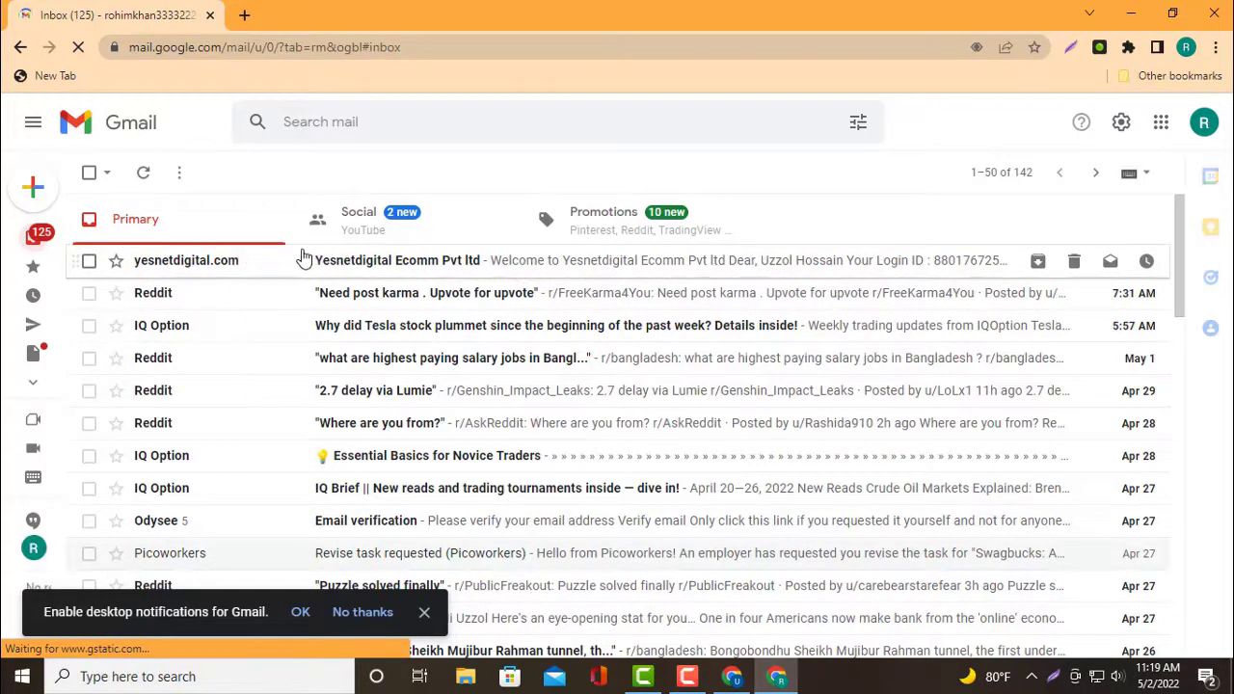
# Open the yesnetdigital.com welcome email with the login ID and password, glancing at the confirmation window
pyautogui.click(357, 262)
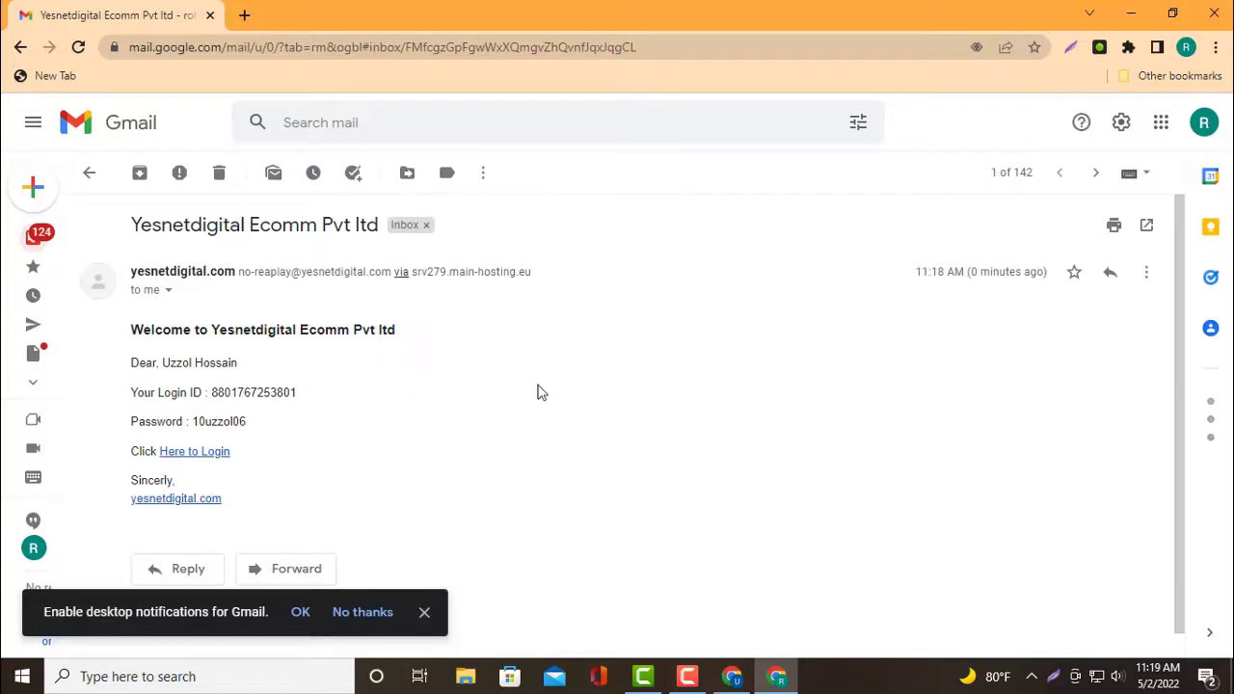
pyautogui.scroll(-1, 462, 363)
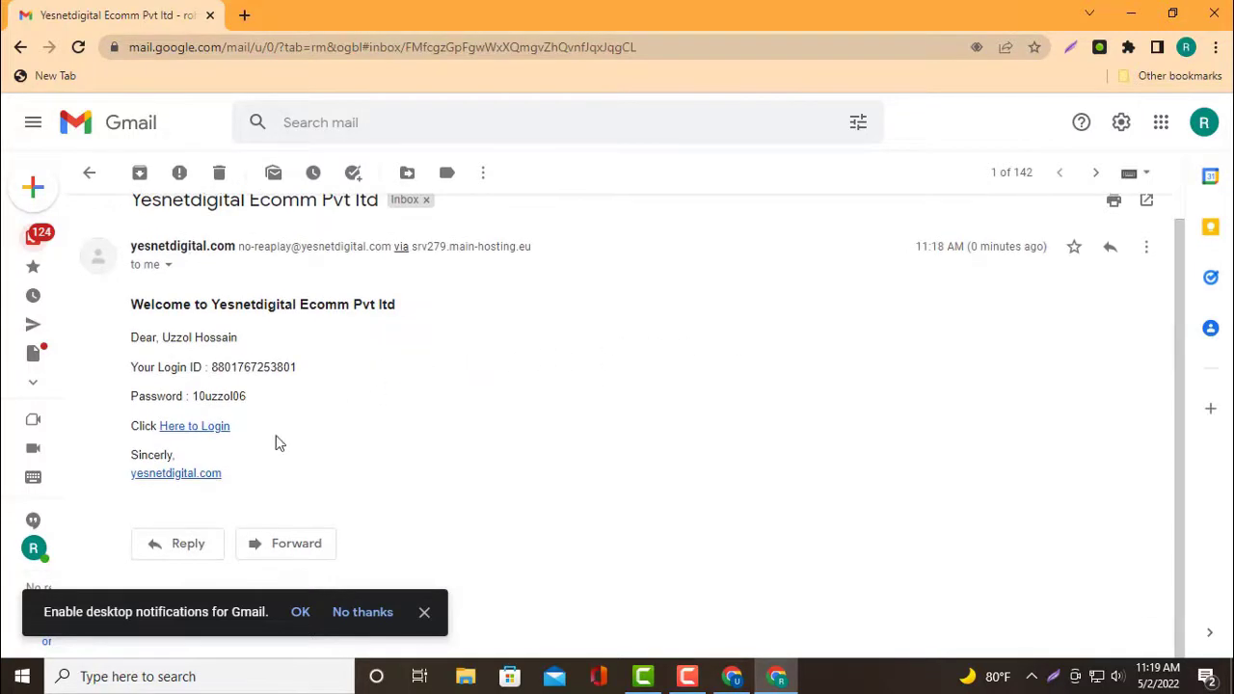
pyautogui.click(732, 679)
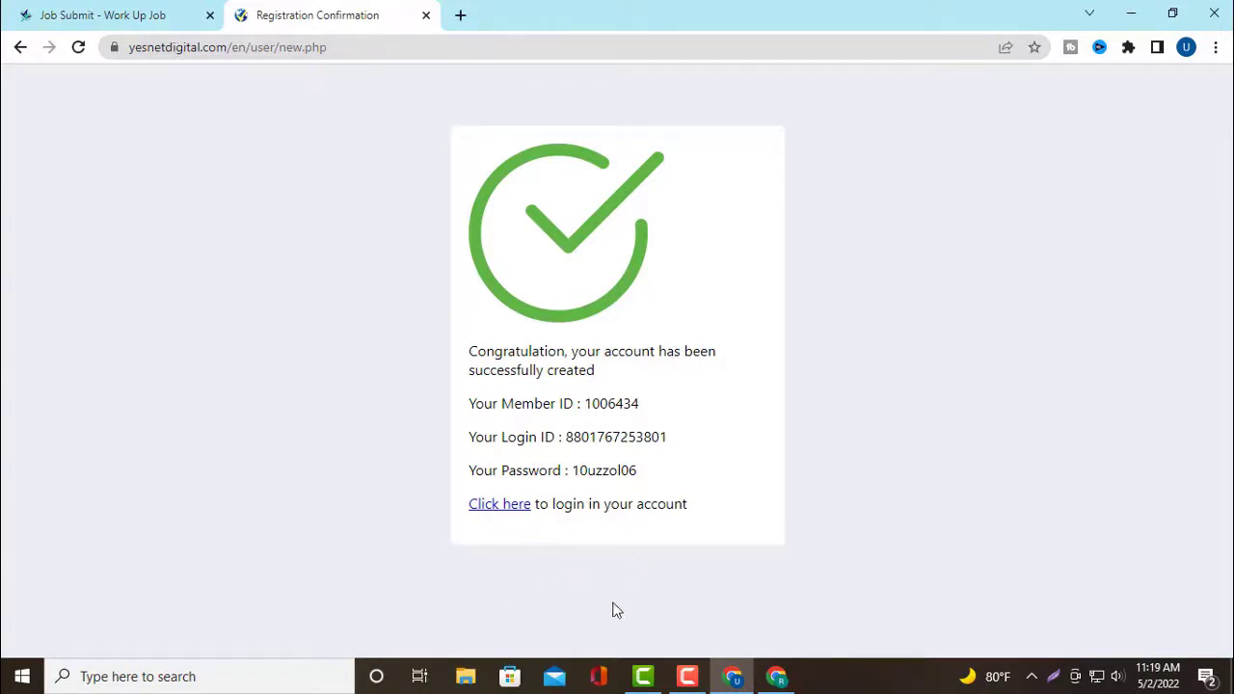
pyautogui.click(776, 677)
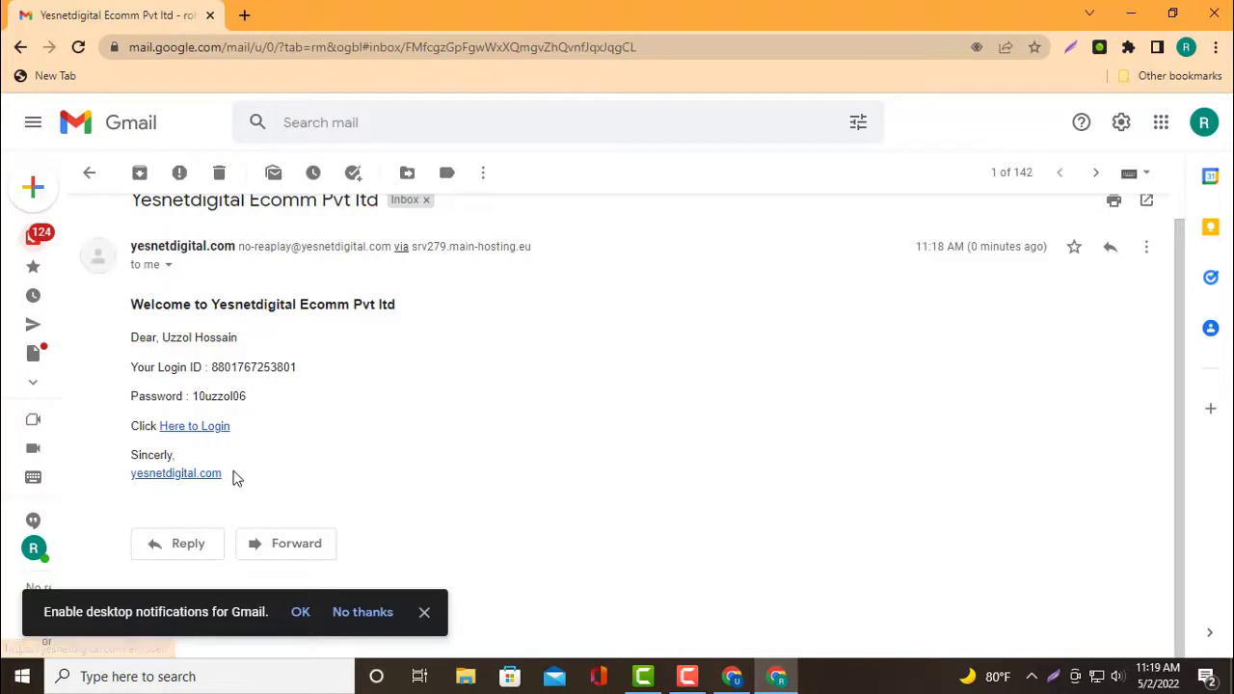
# Follow the email's login link, also open the yesnetdigital.com home page, and return to the Login tab's phone field
pyautogui.click(216, 427)
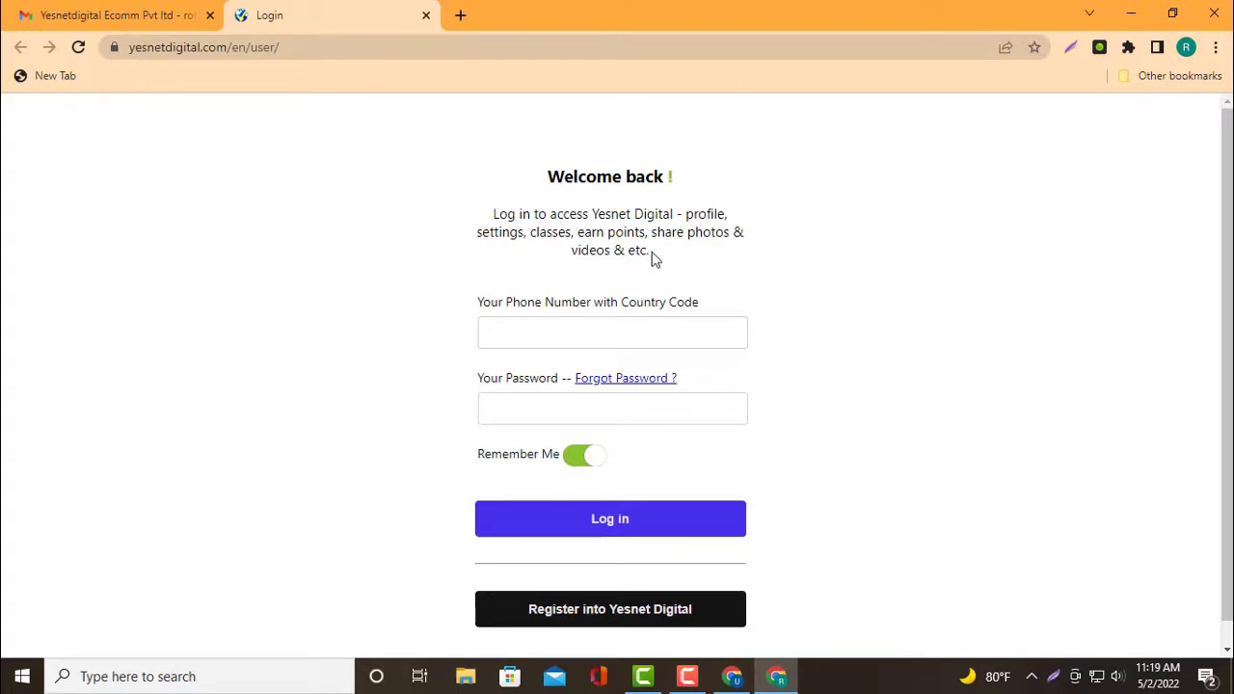
pyautogui.click(621, 333)
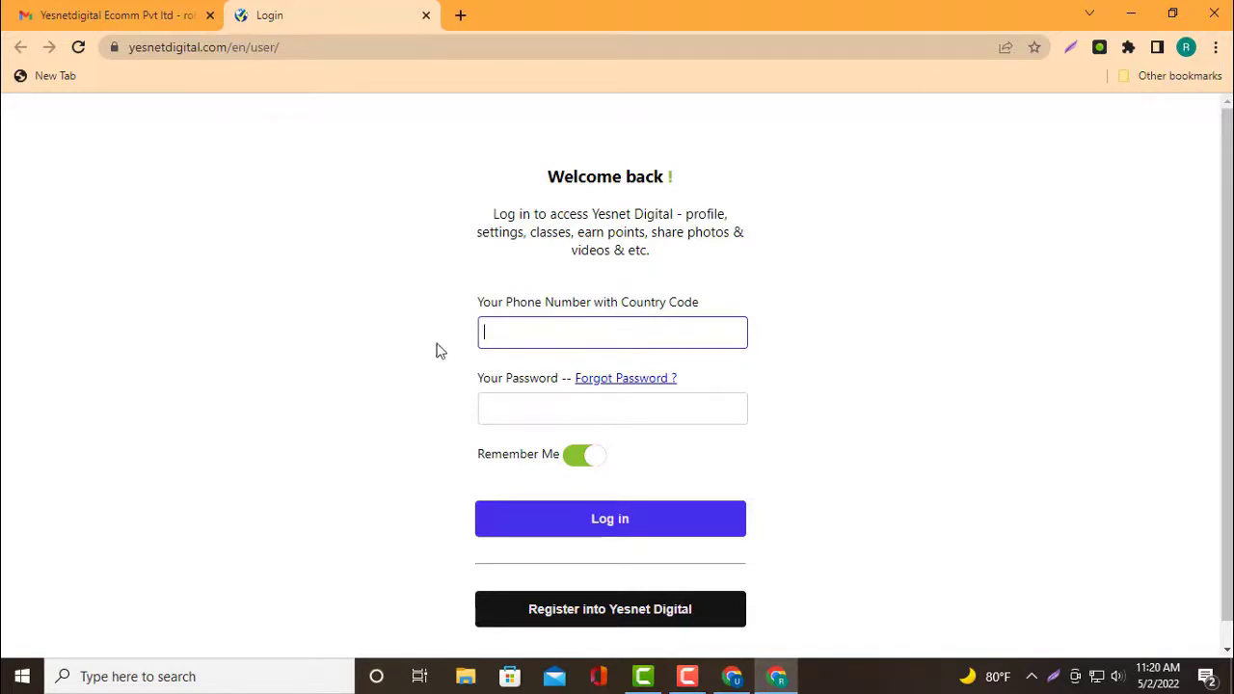
pyautogui.click(101, 12)
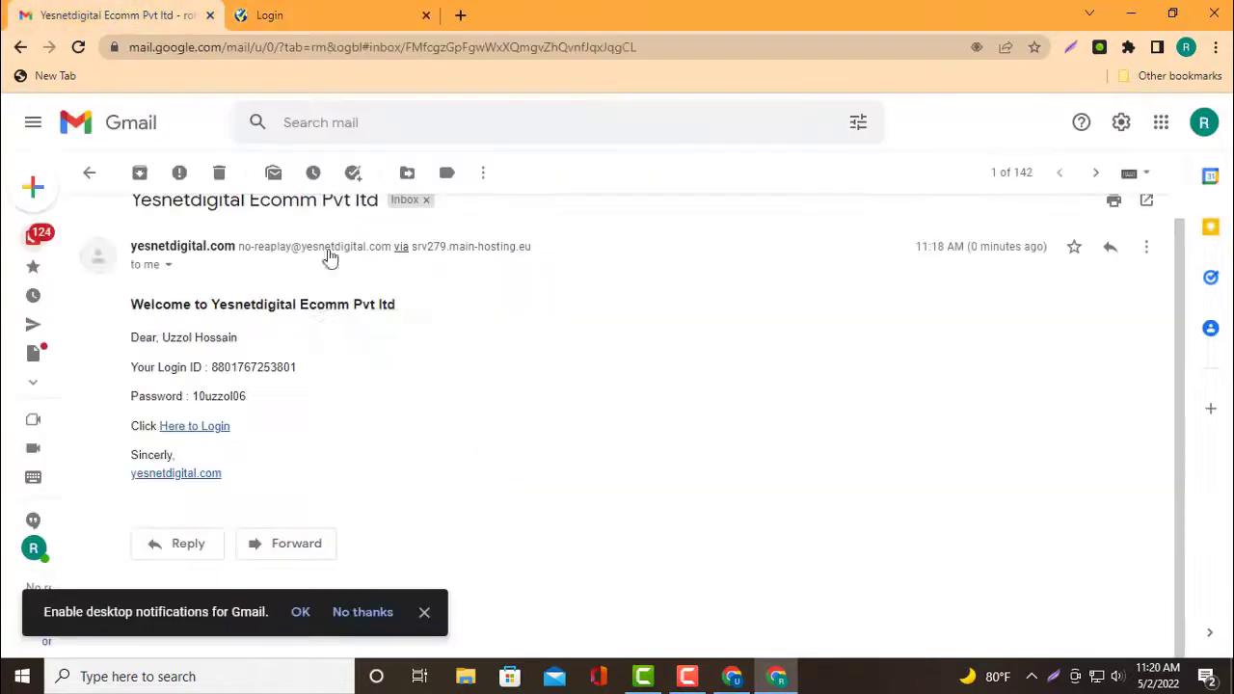
pyautogui.click(195, 479)
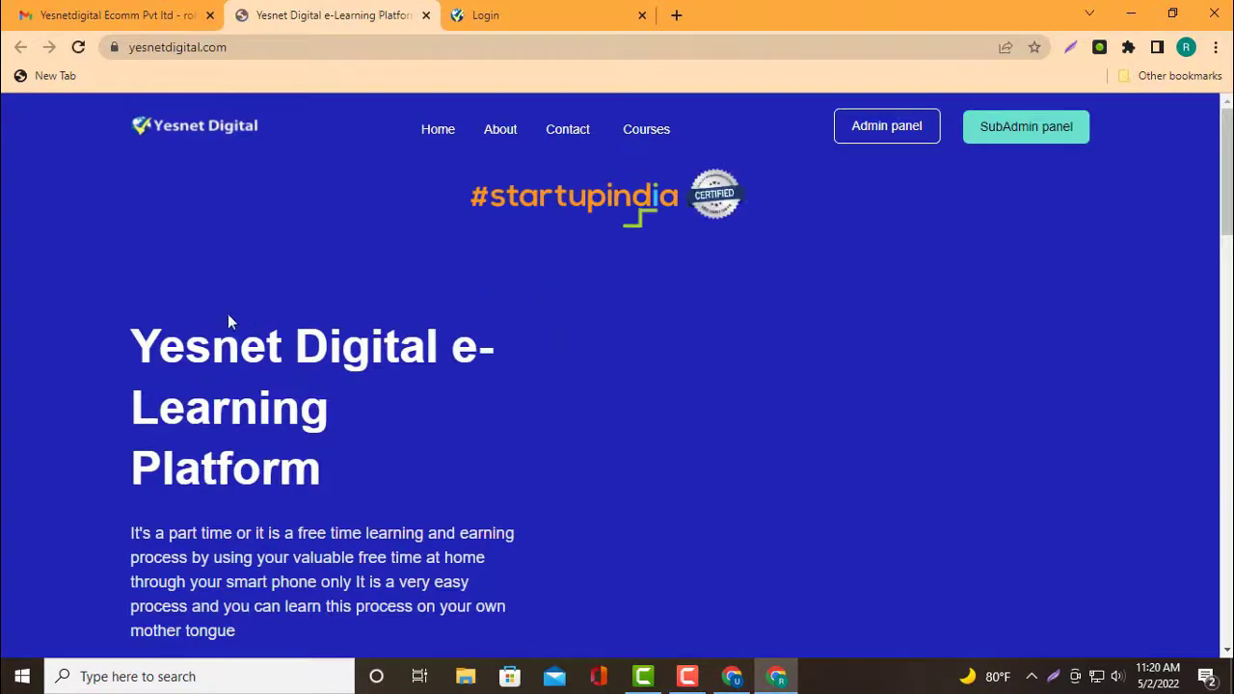
pyautogui.scroll(-4, 246, 323)
pyautogui.scroll(4, 385, 332)
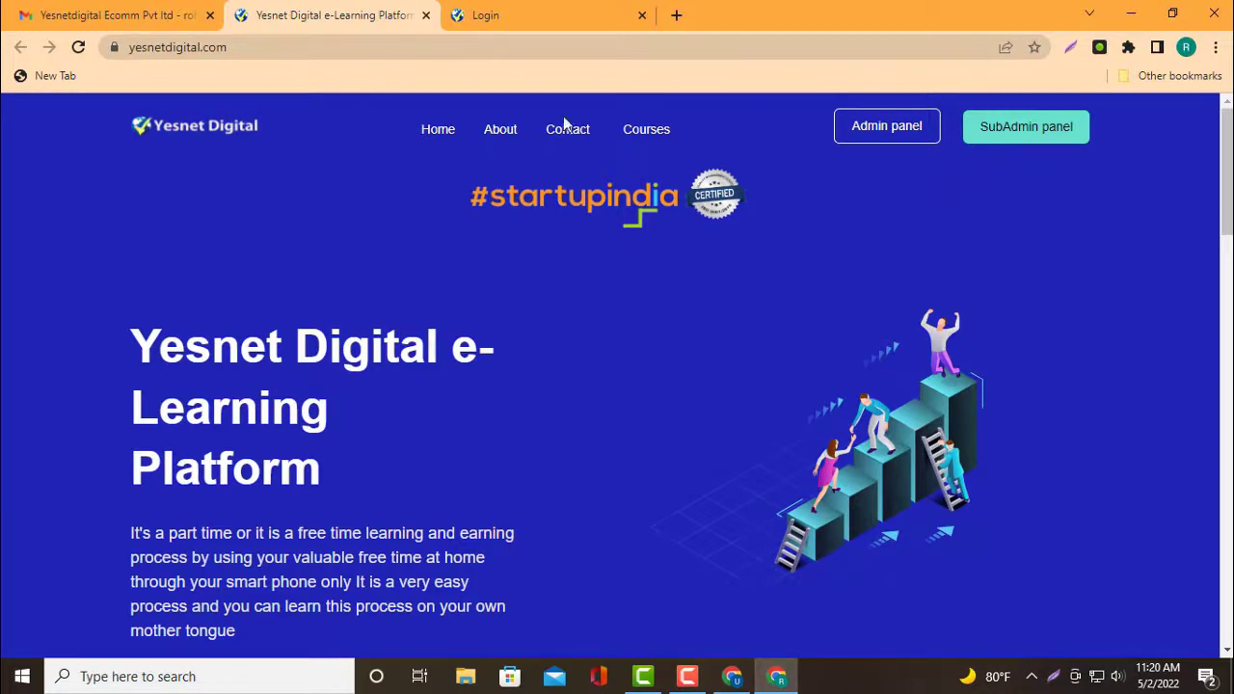
pyautogui.scroll(-8, 961, 281)
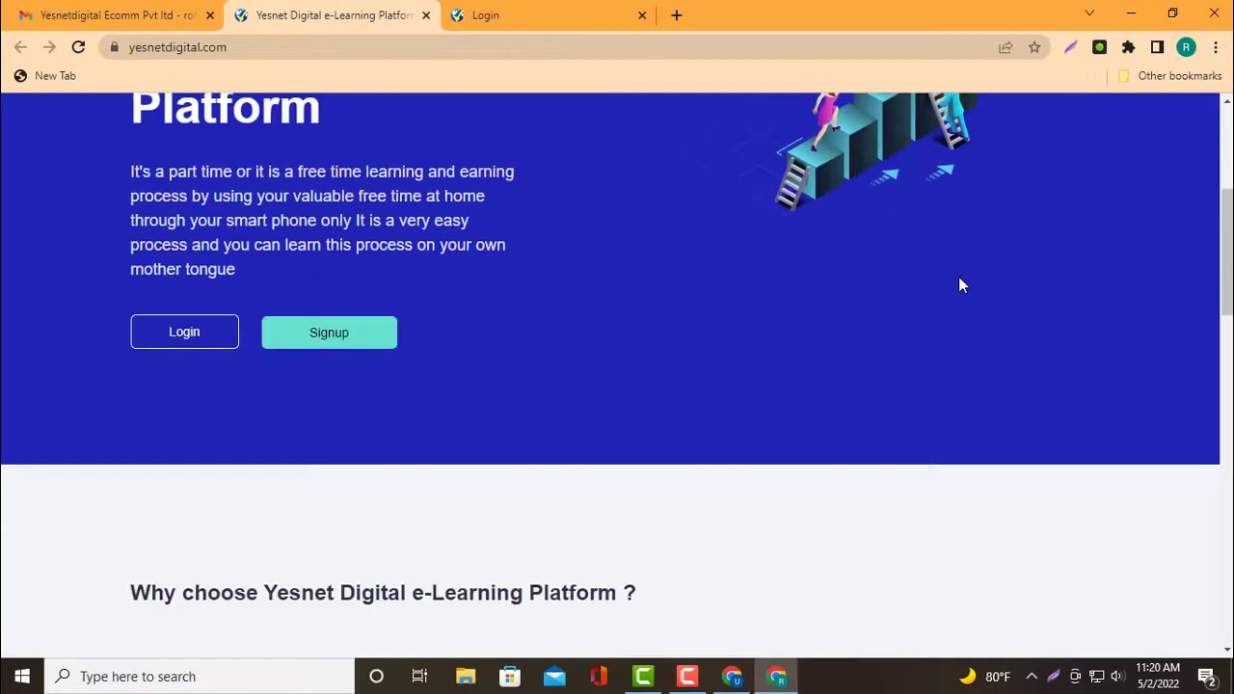
pyautogui.scroll(4, 958, 283)
pyautogui.click(544, 10)
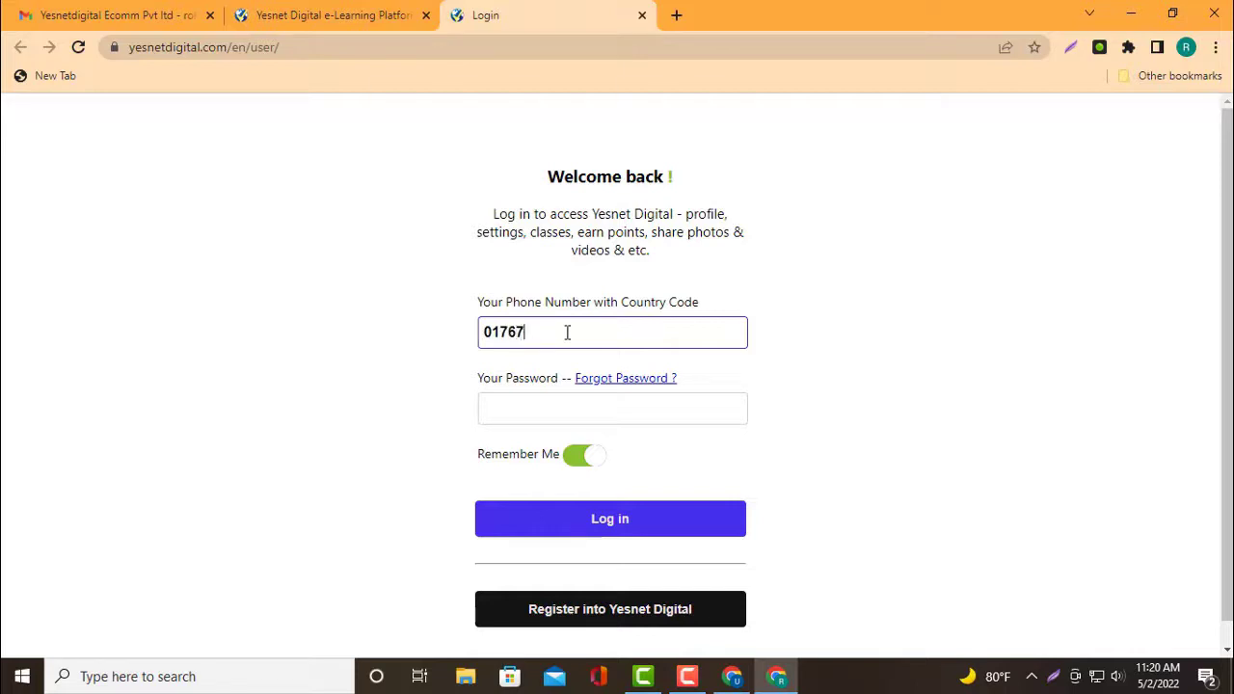
# Enter the phone number, paste the password from the email, and attempt to log in
pyautogui.write('01')
pyautogui.click(557, 407)
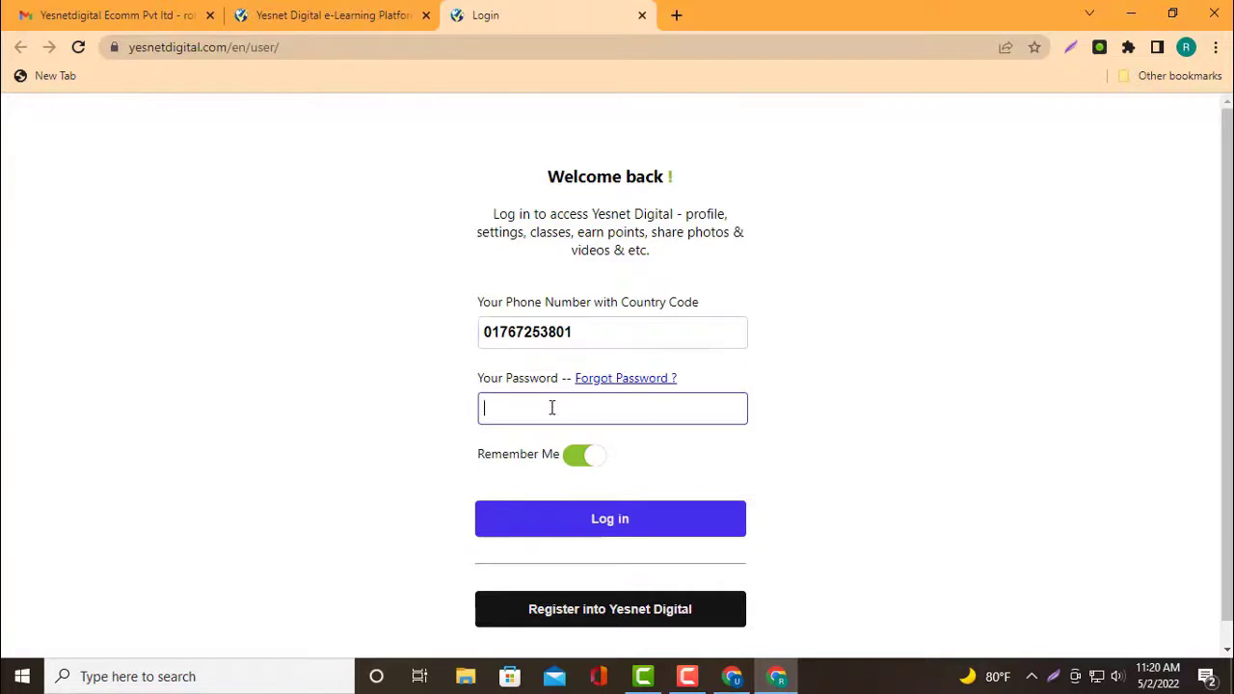
pyautogui.rightClick(552, 407)
pyautogui.click(594, 264)
pyautogui.click(609, 520)
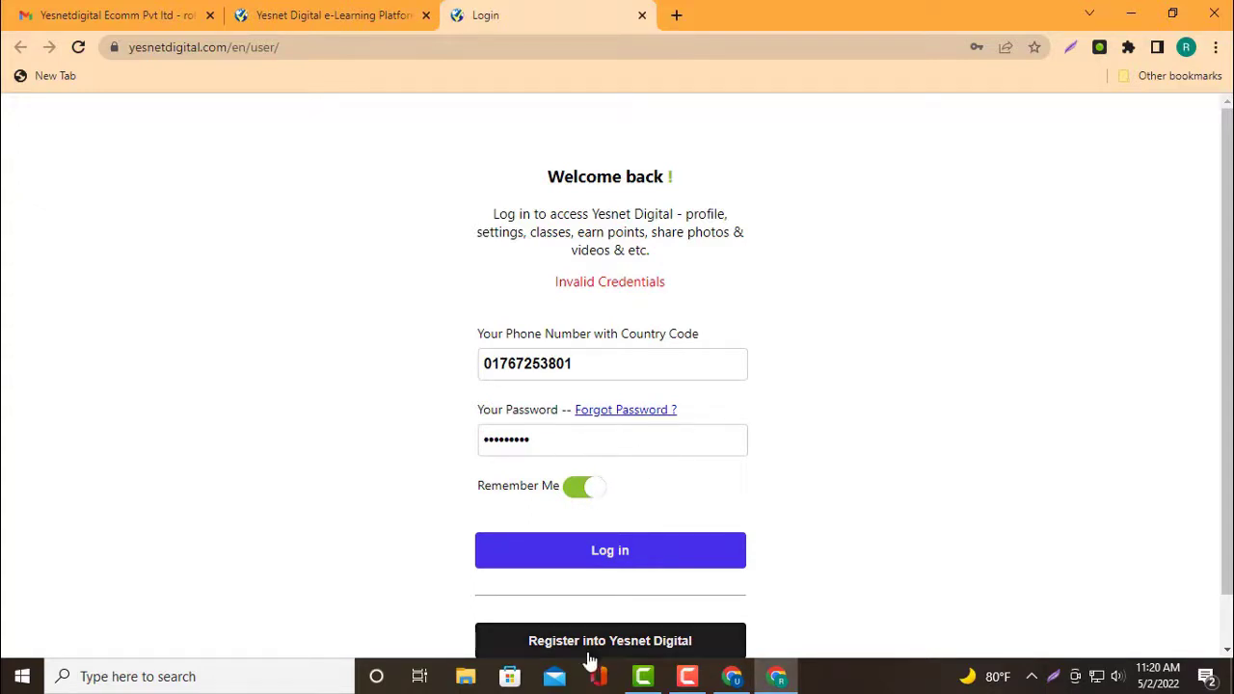
# After the Invalid Credentials error, replace the leading zero with the 880 country code
pyautogui.scroll(-2, 694, 584)
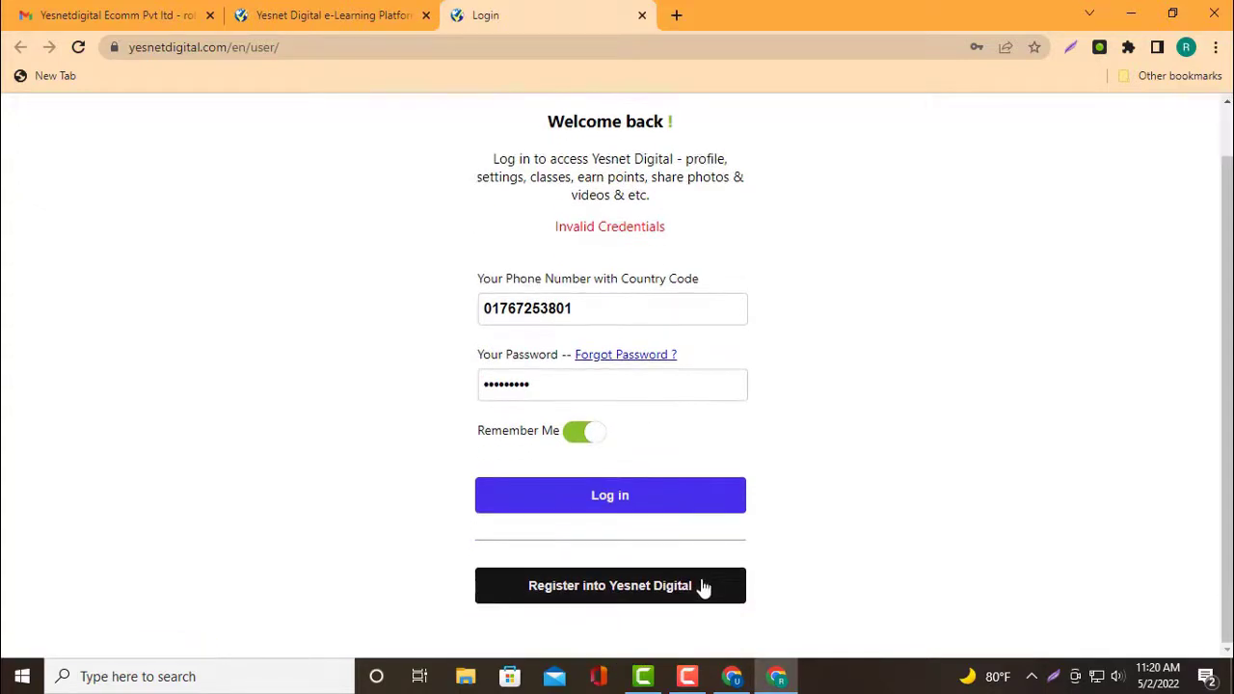
pyautogui.scroll(1, 645, 579)
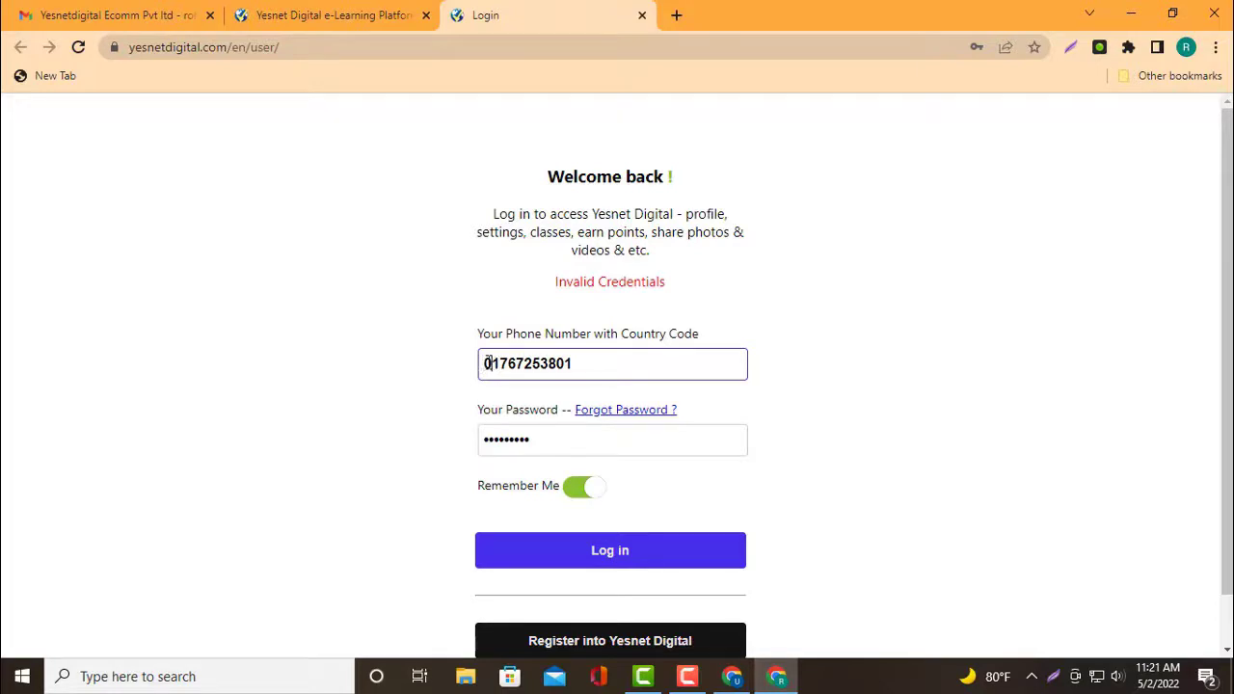
pyautogui.press('BackSpace')
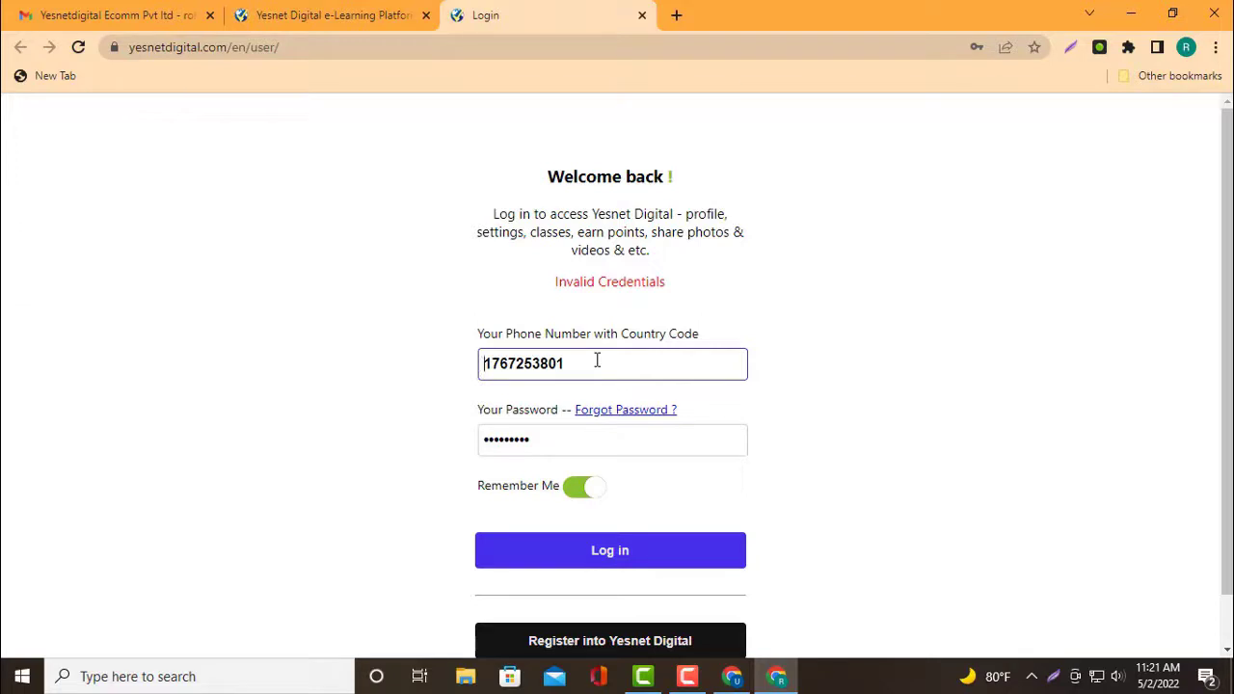
pyautogui.write('880')
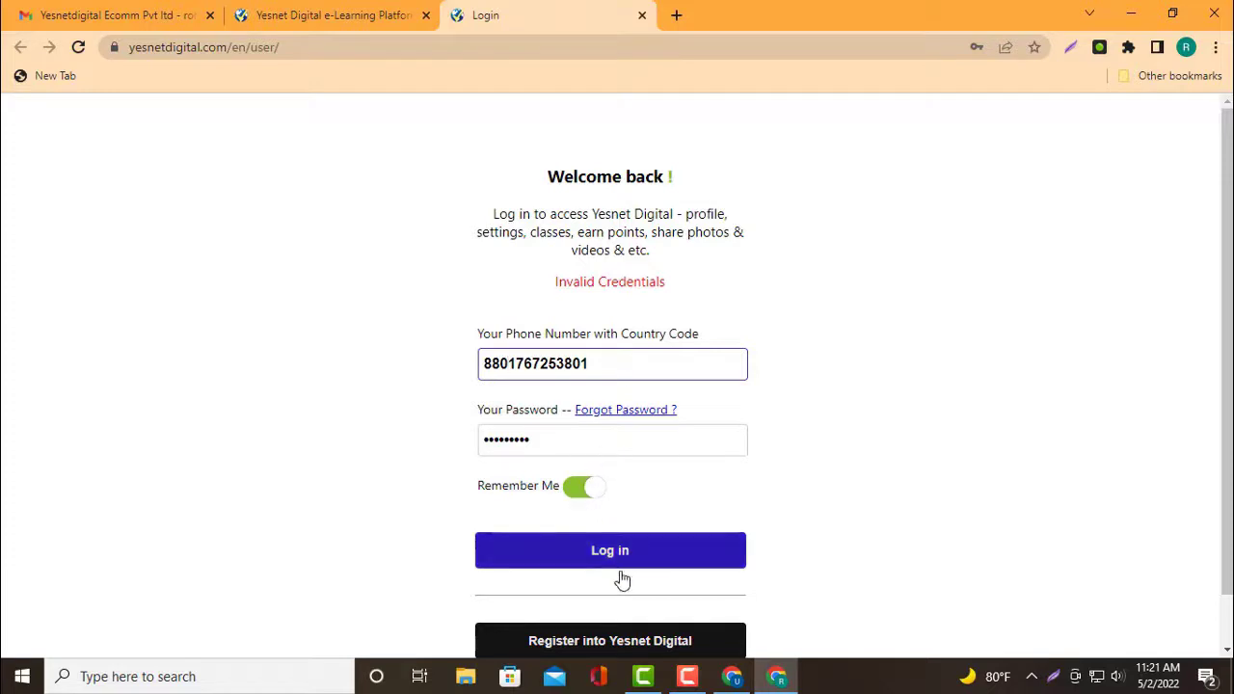
# Log in with the corrected number, let Chrome save the password, and select the Date Of Birth field
pyautogui.click(628, 551)
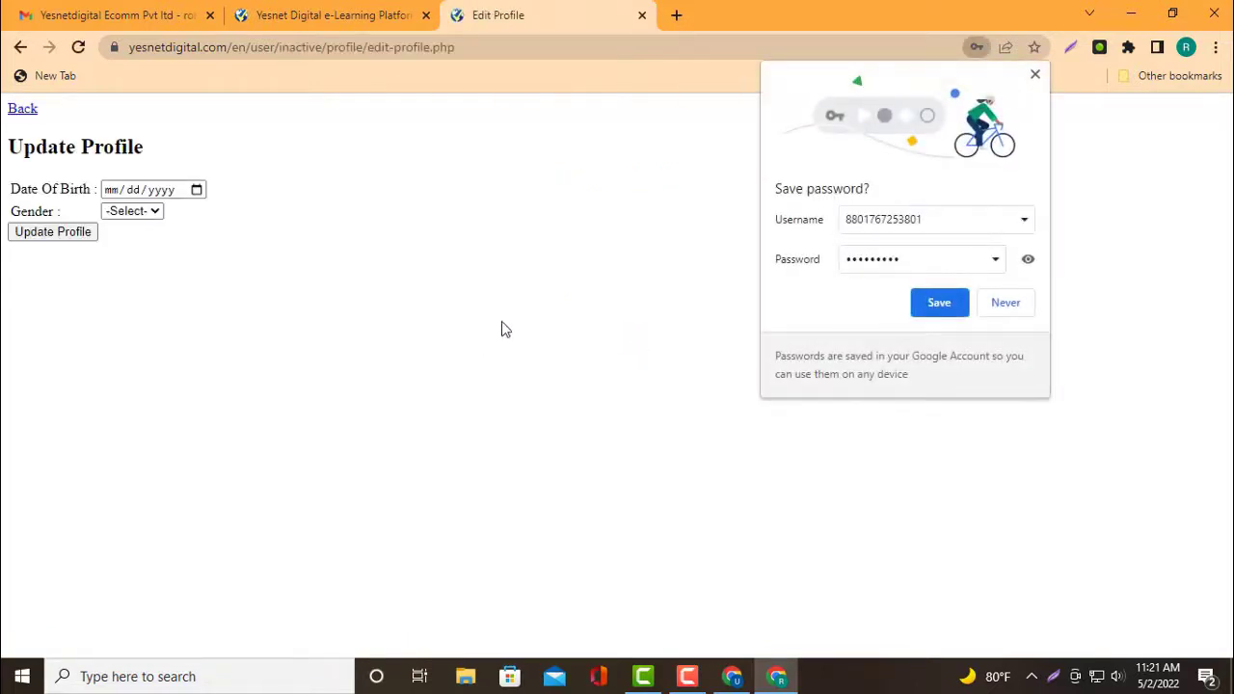
pyautogui.click(949, 310)
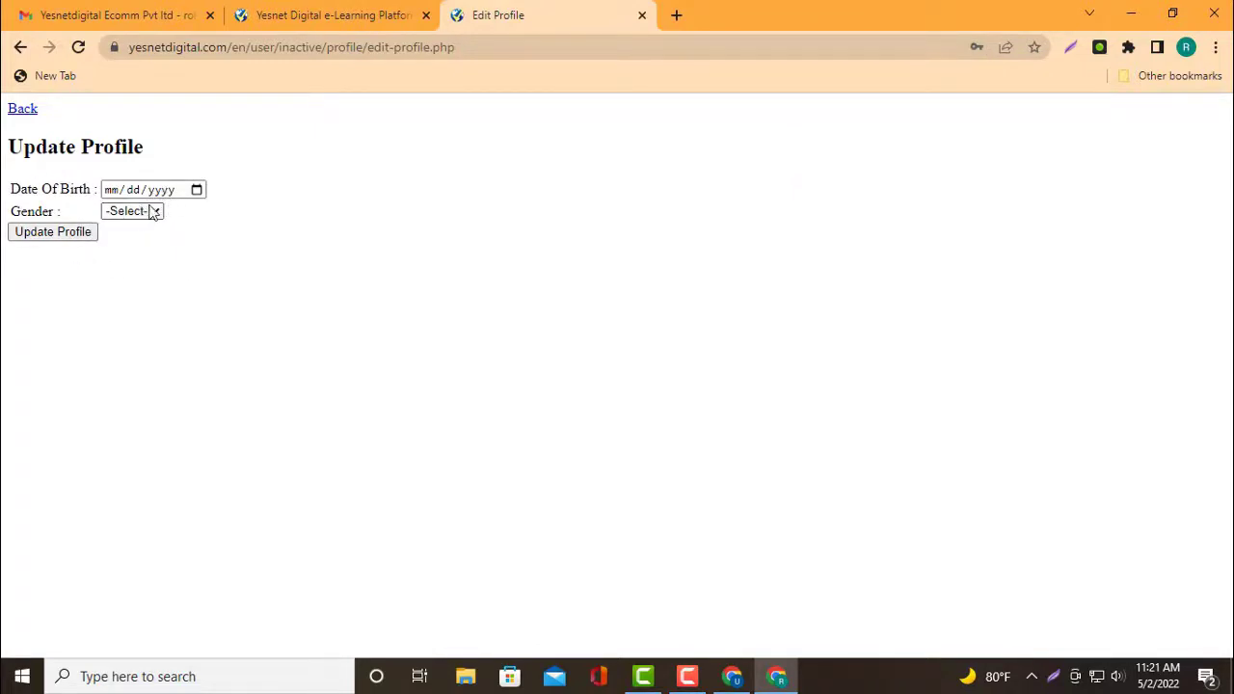
pyautogui.click(118, 191)
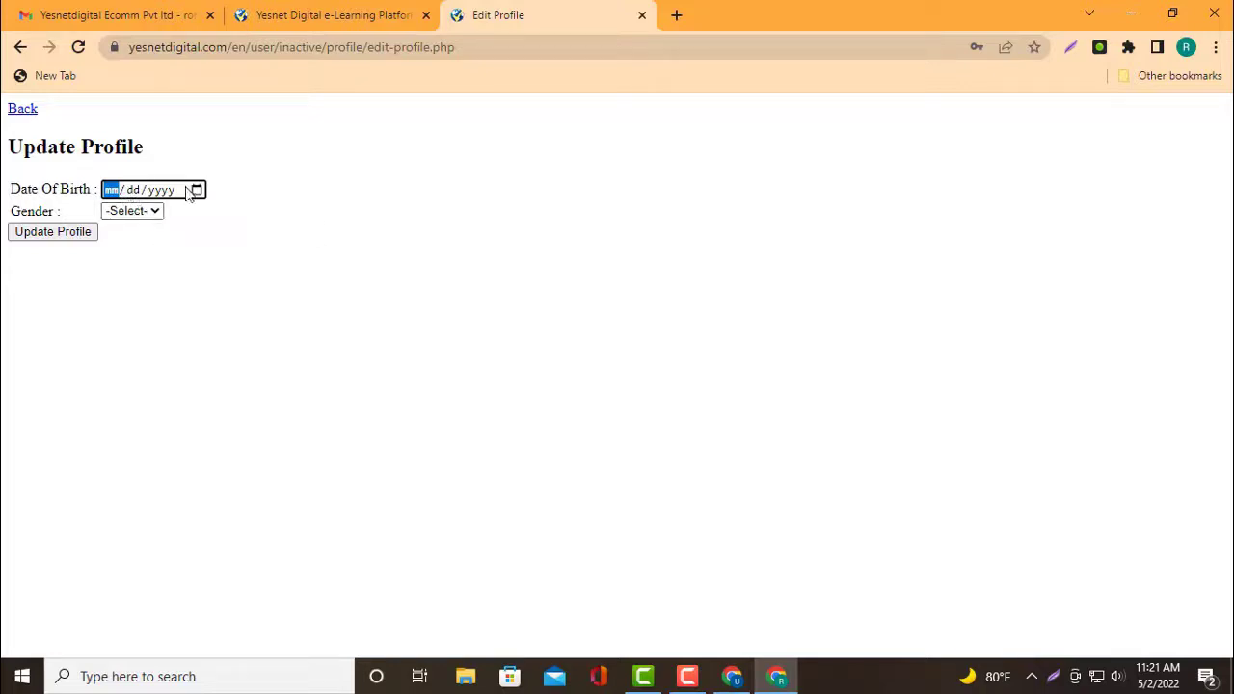
# Pick the 4th as the birth day and switch the calendar to month and year view
pyautogui.click(197, 190)
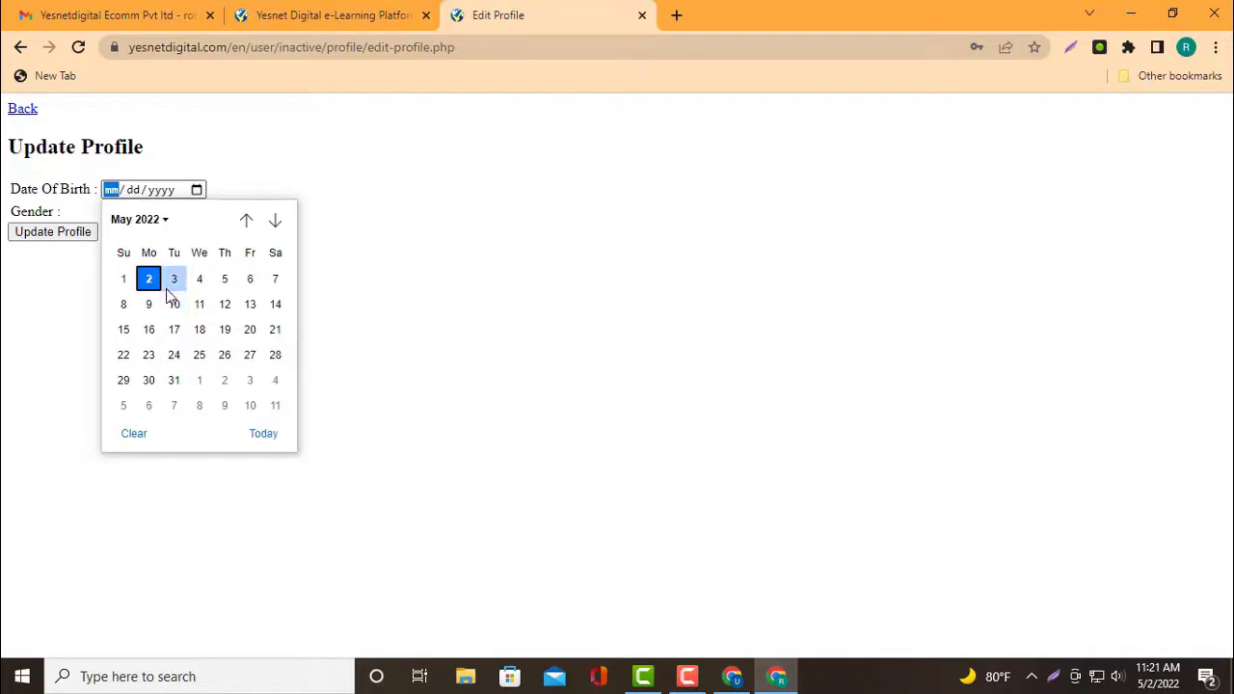
pyautogui.click(200, 279)
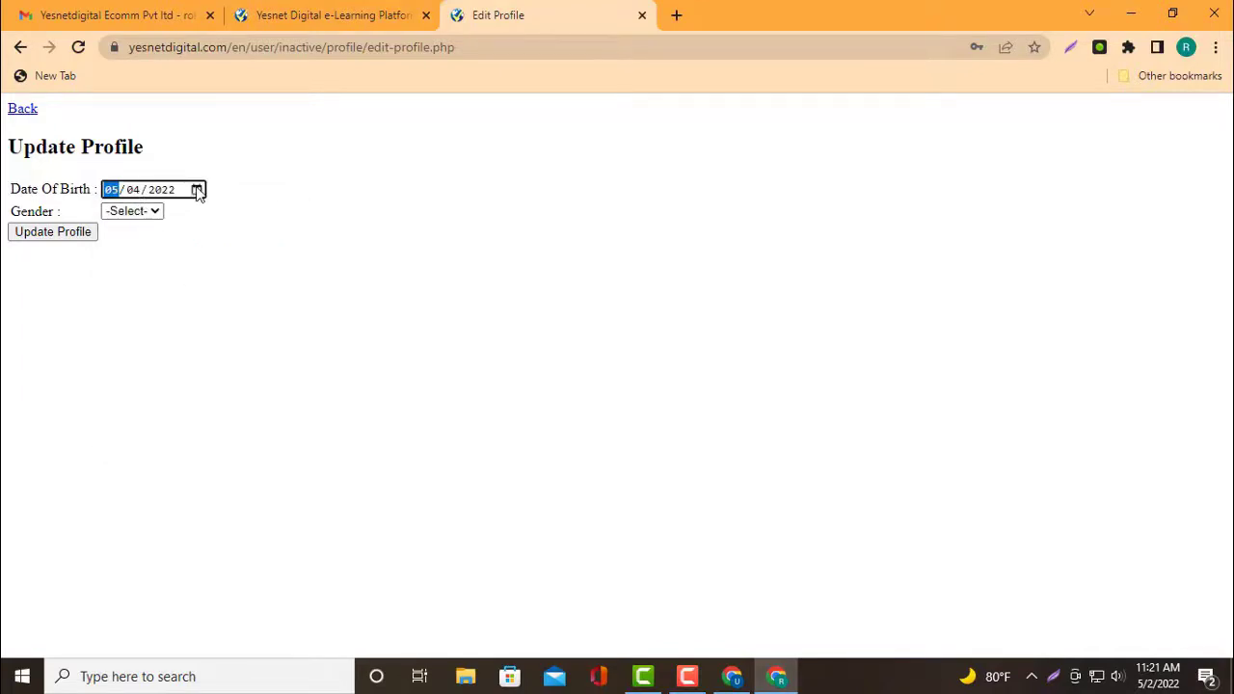
pyautogui.click(197, 189)
pyautogui.click(196, 190)
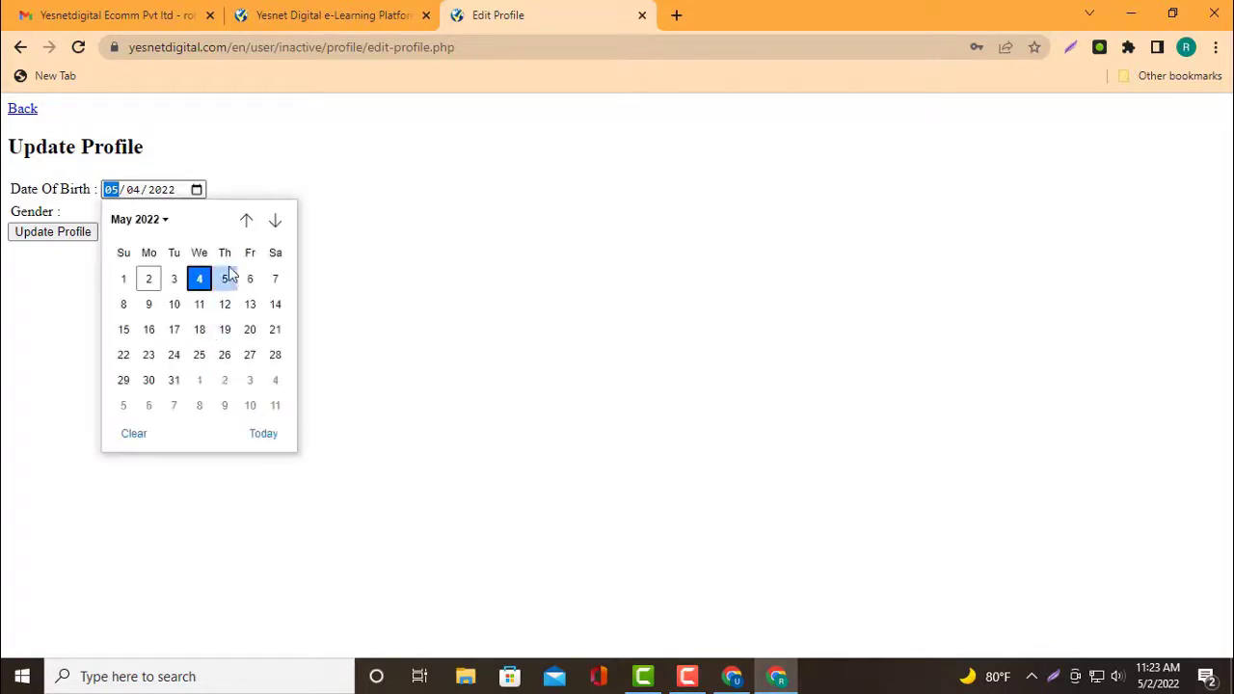
pyautogui.click(139, 220)
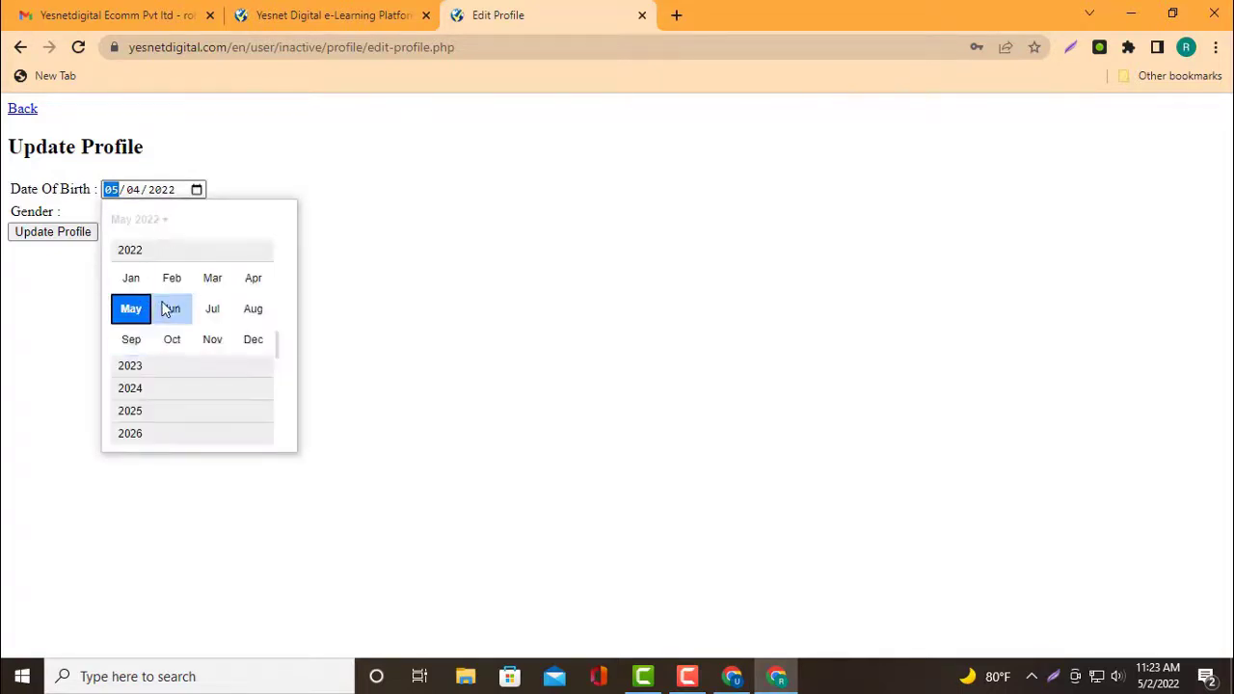
pyautogui.scroll(-1, 155, 399)
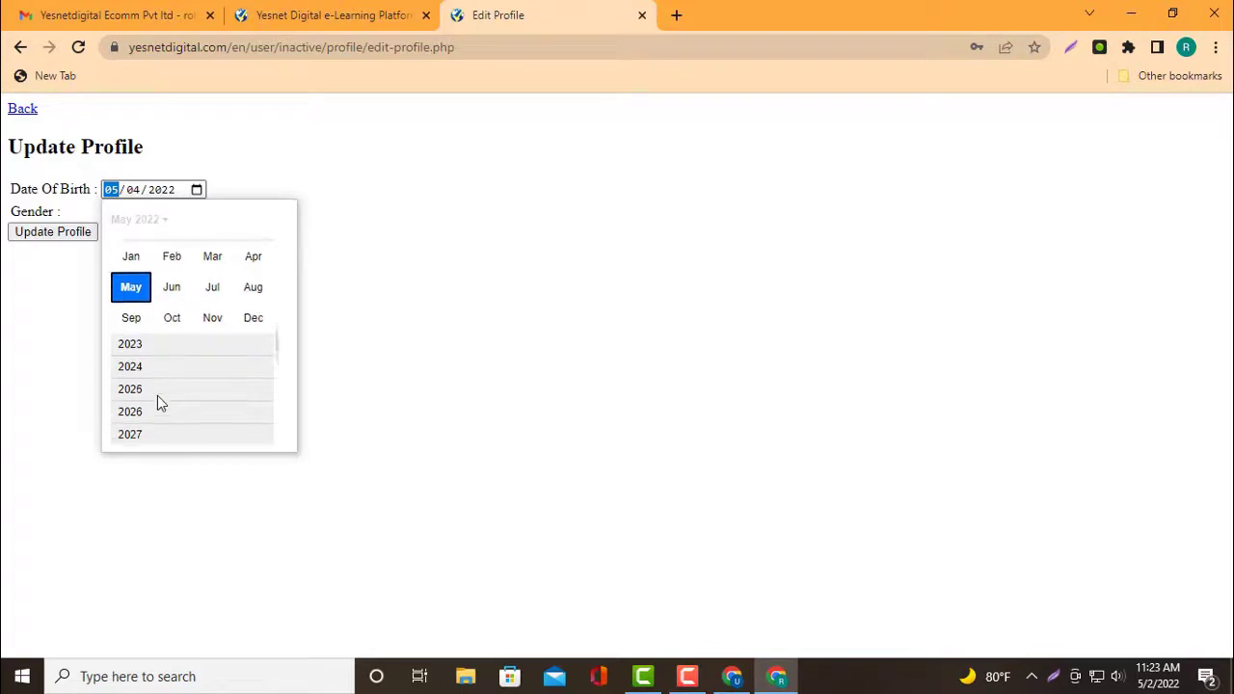
pyautogui.scroll(2, 157, 395)
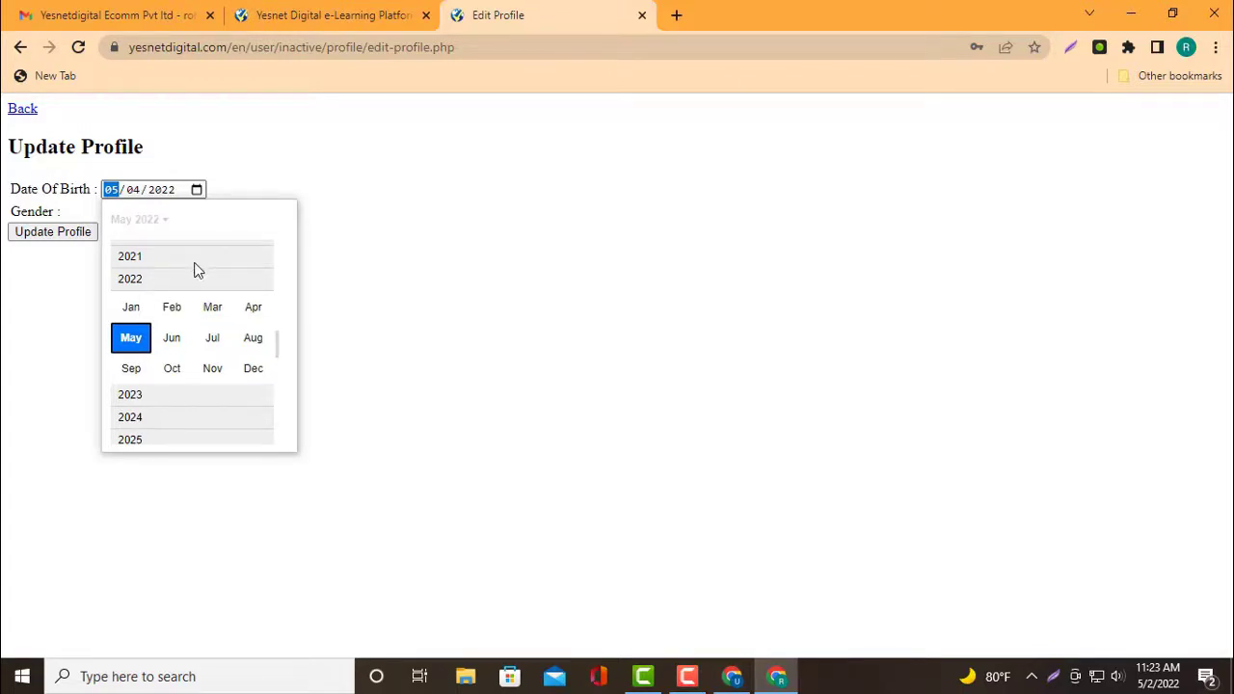
# Go back to year 2000 and choose January, making the birth date 01/04/2000
pyautogui.click(158, 392)
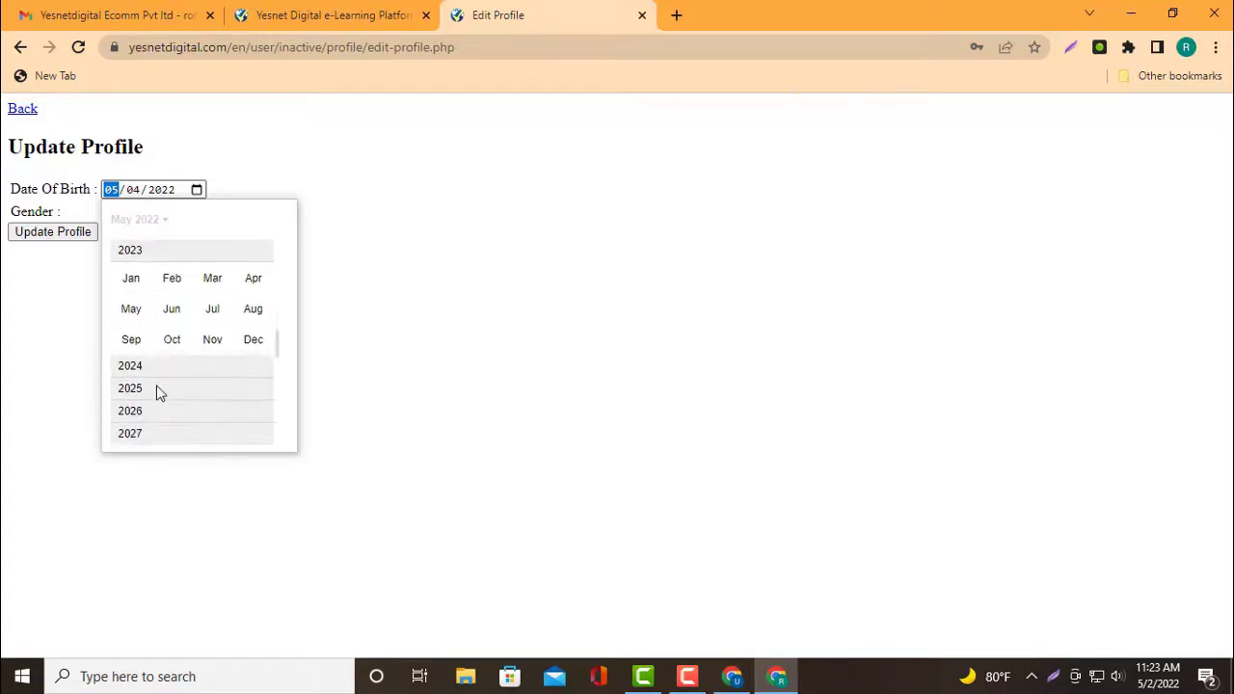
pyautogui.scroll(-1, 160, 395)
pyautogui.scroll(1, 161, 367)
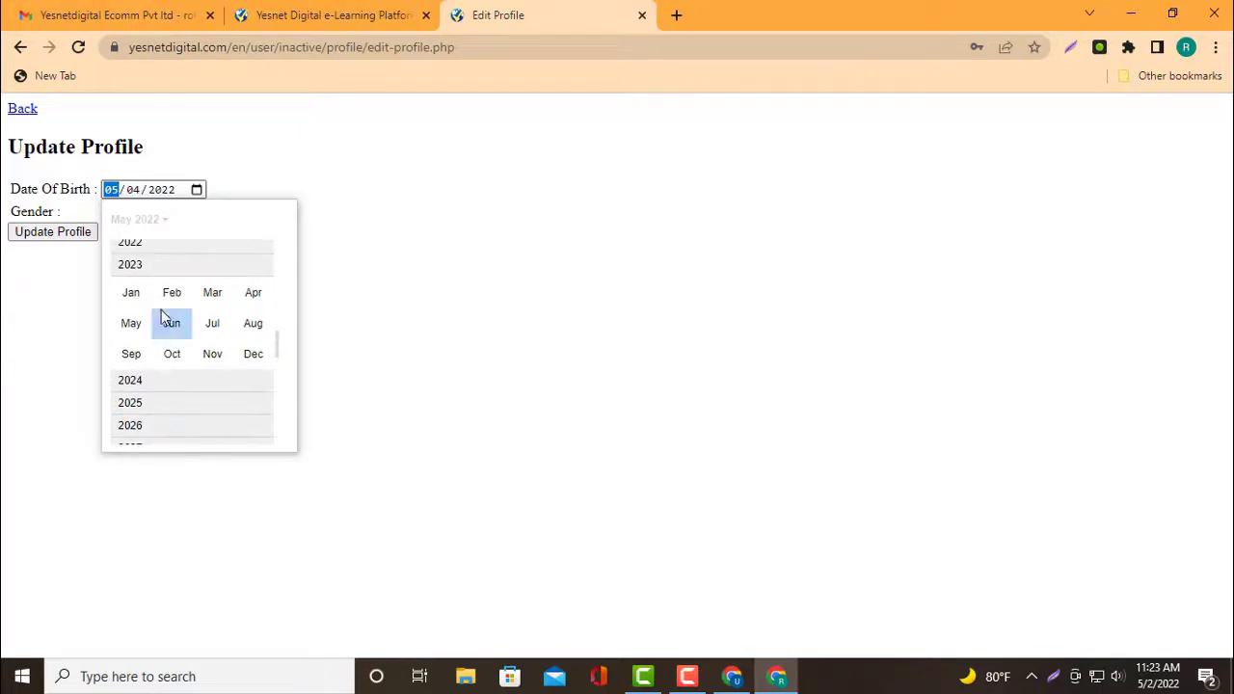
pyautogui.scroll(1, 145, 298)
pyautogui.click(162, 250)
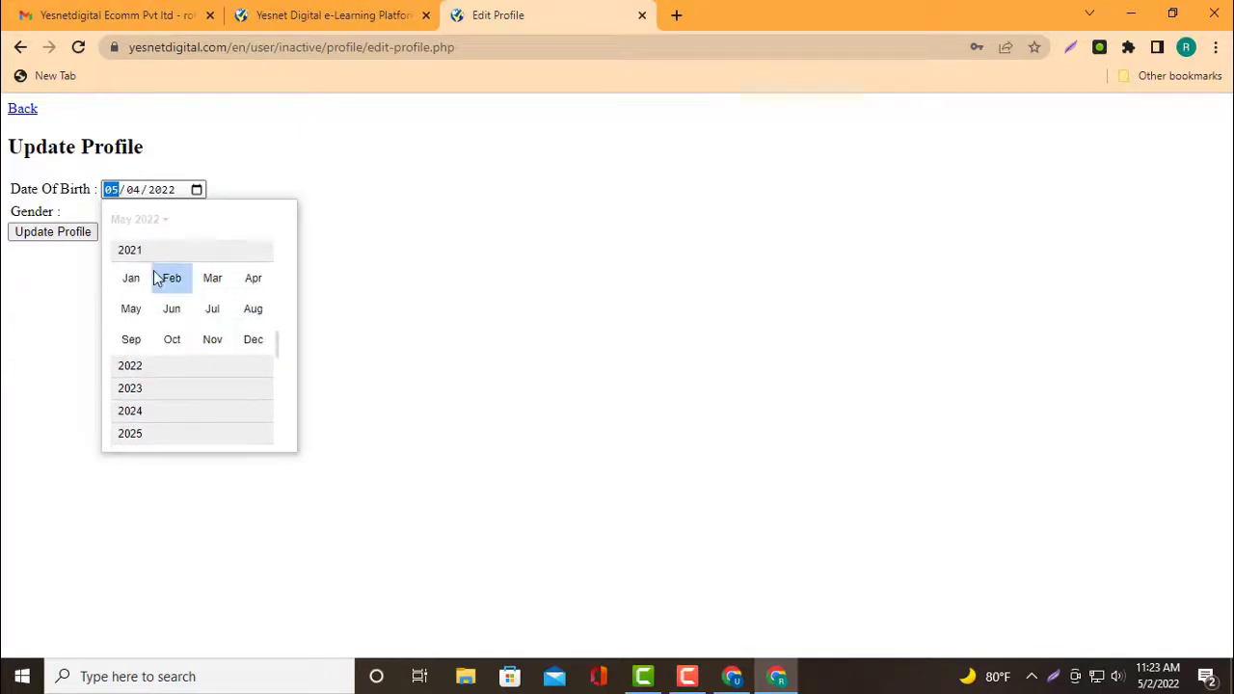
pyautogui.scroll(1, 152, 340)
pyautogui.scroll(3, 152, 308)
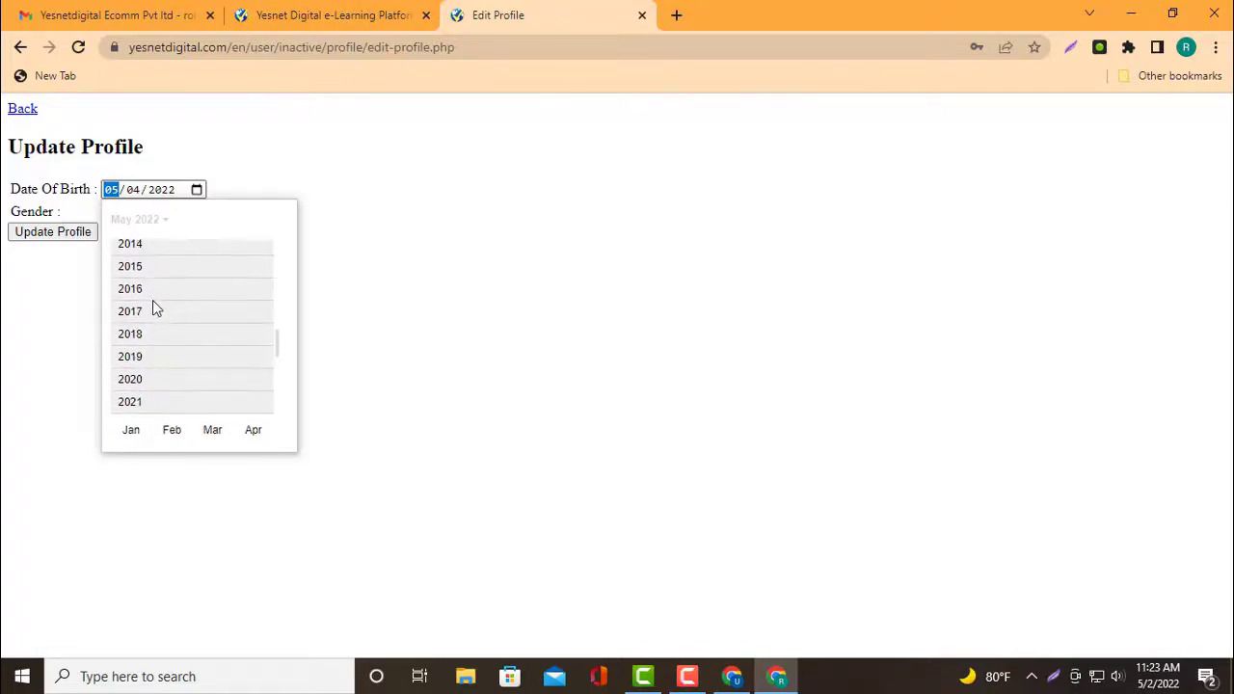
pyautogui.scroll(3, 154, 307)
pyautogui.scroll(3, 151, 304)
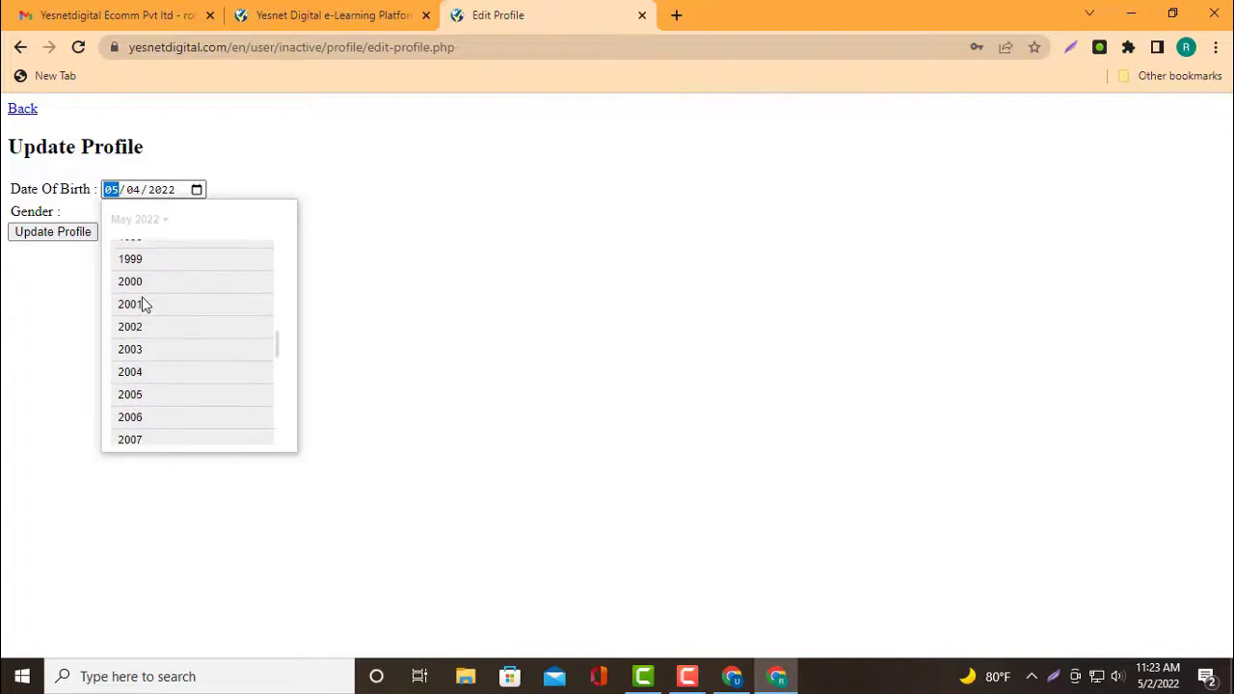
pyautogui.click(147, 281)
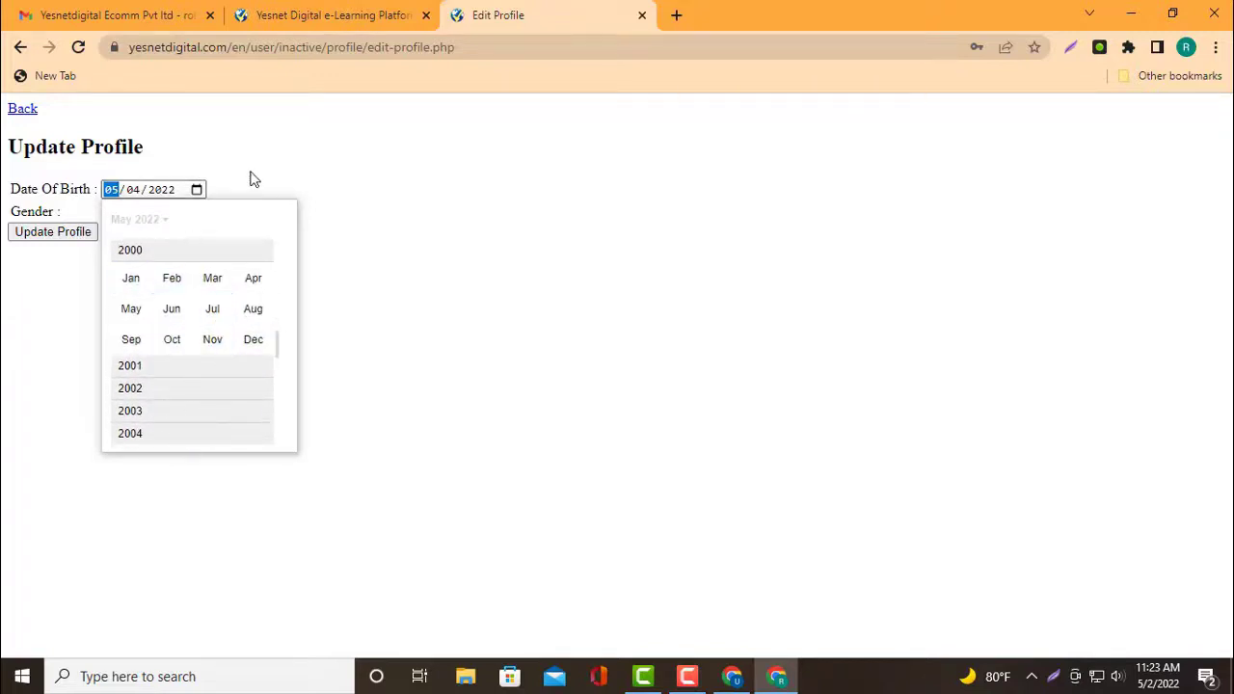
pyautogui.click(142, 285)
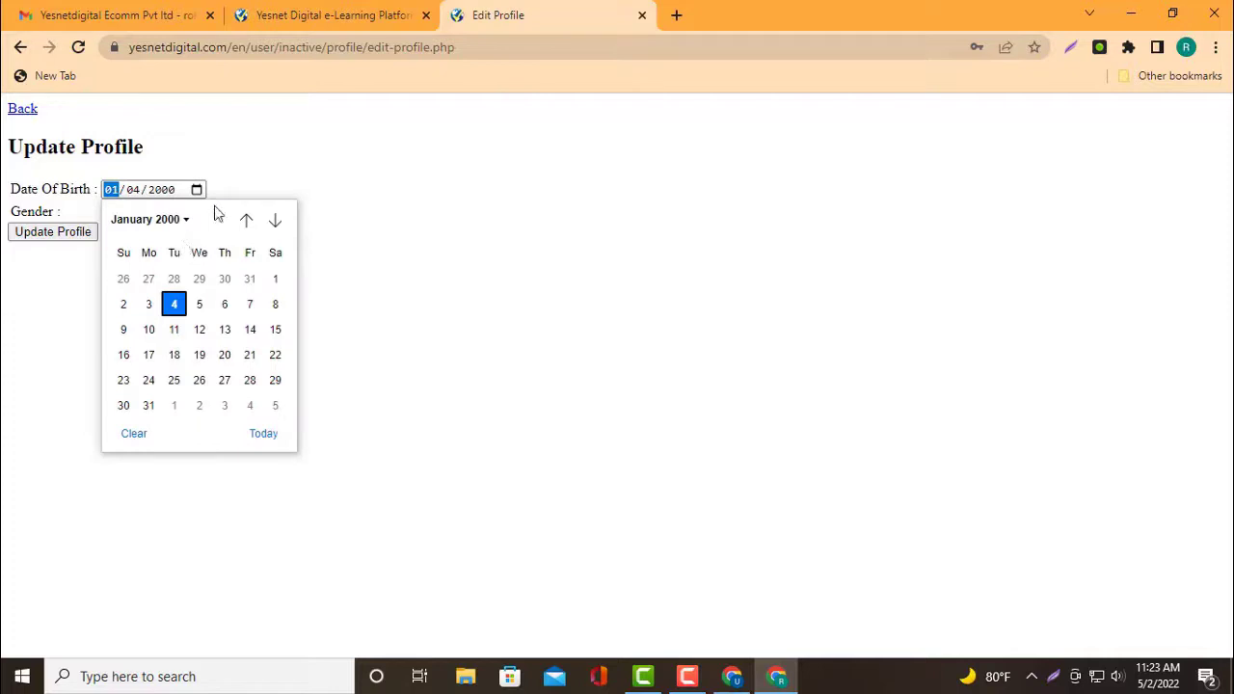
pyautogui.click(279, 183)
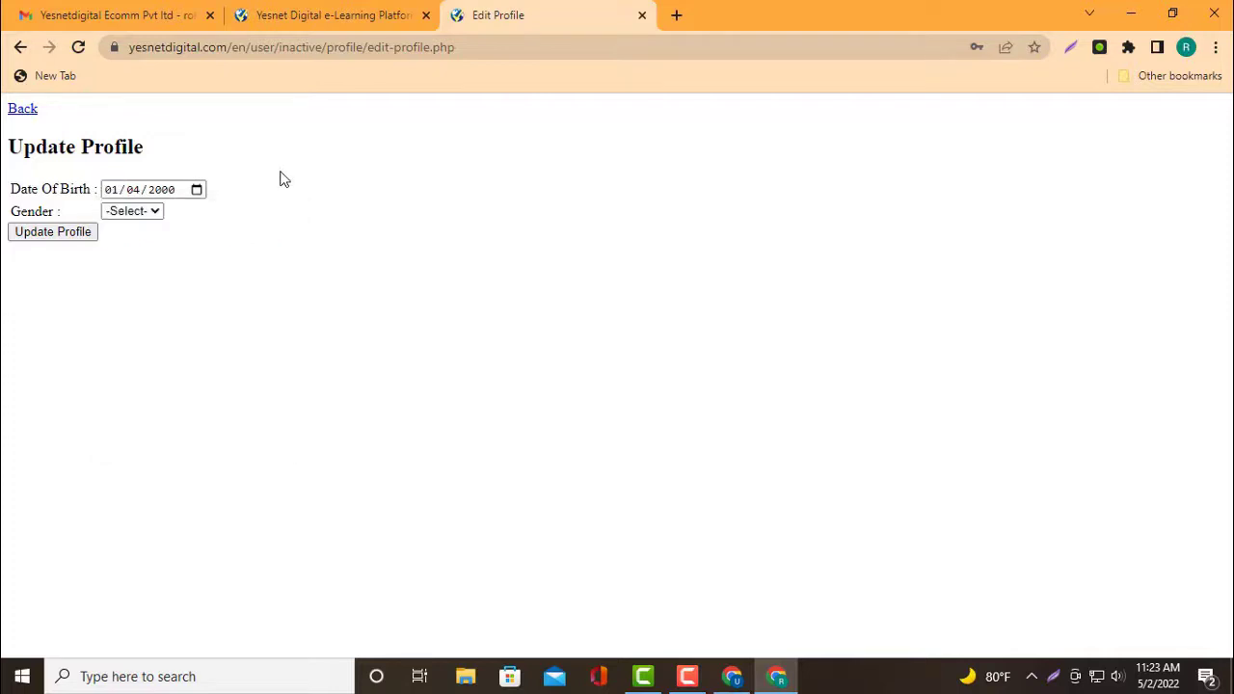
# Set the gender to Male and submit the profile update
pyautogui.click(158, 211)
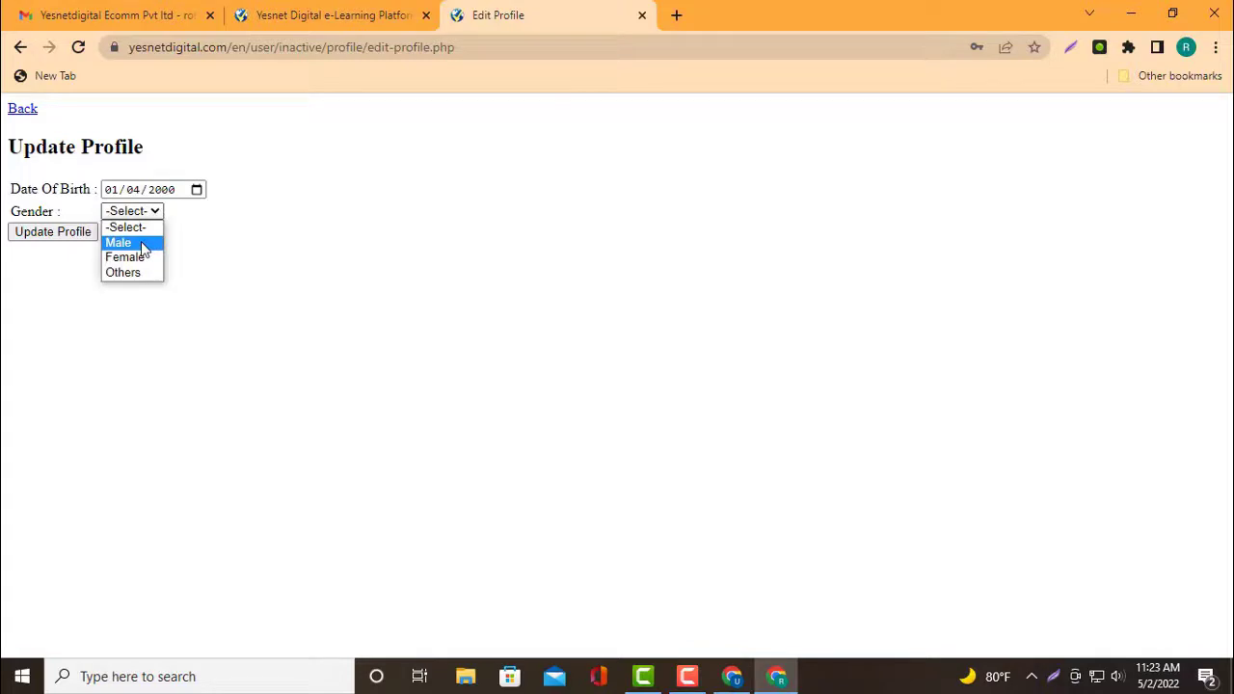
pyautogui.click(143, 246)
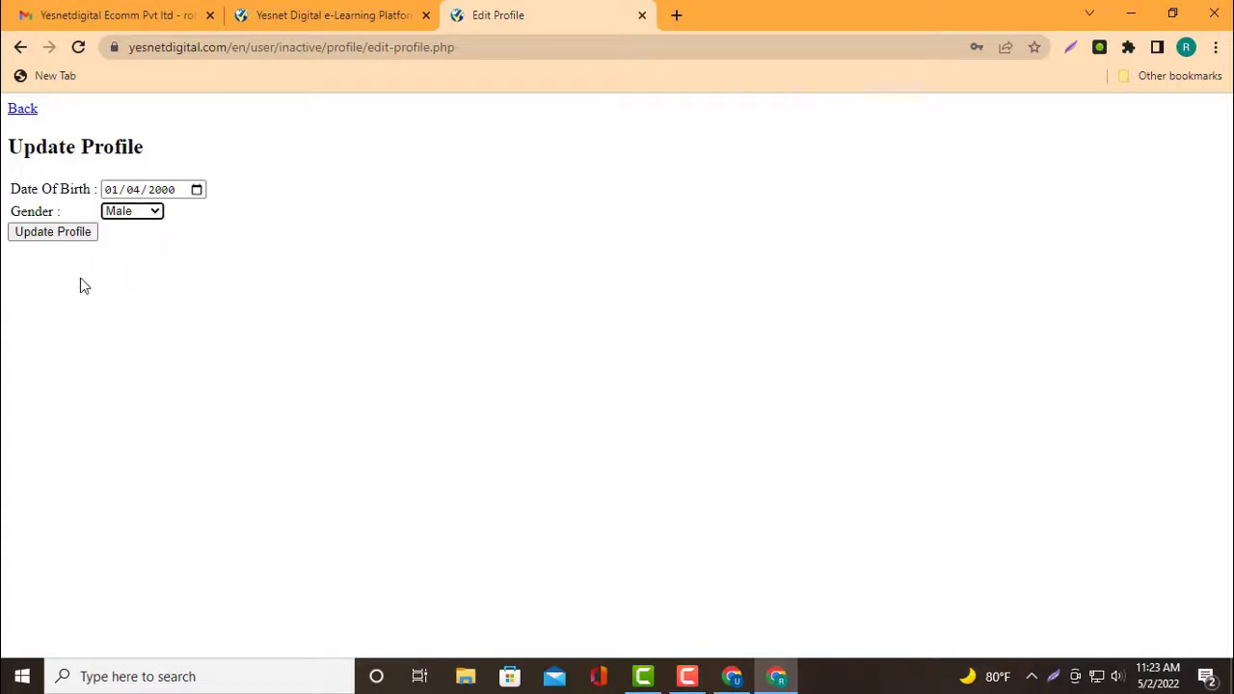
pyautogui.click(67, 232)
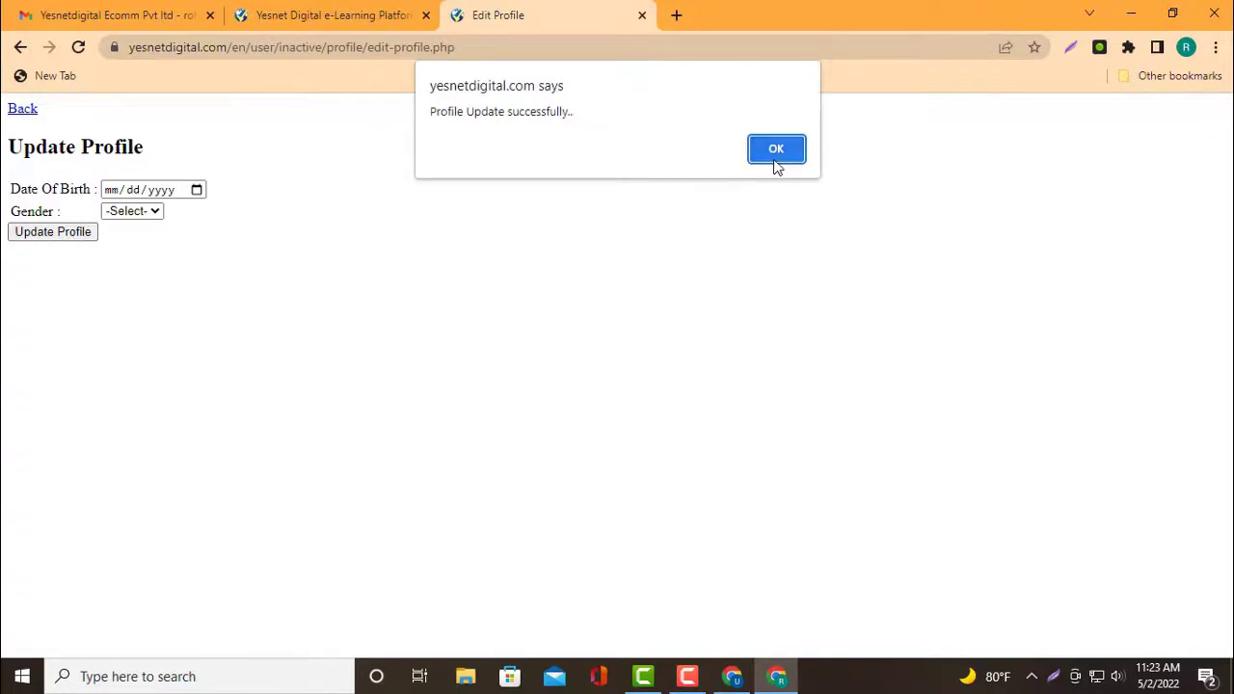
# Dismiss the profile-updated alert and return to the member page tab
pyautogui.click(773, 156)
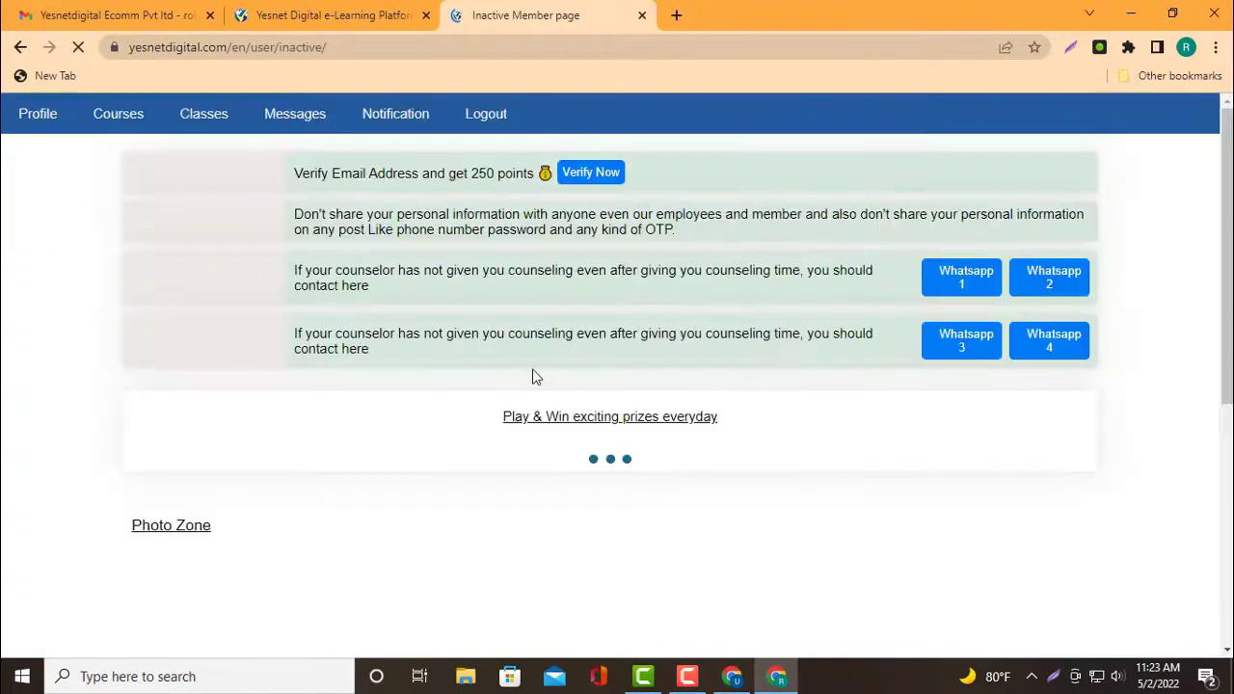
pyautogui.click(358, 12)
pyautogui.click(517, 12)
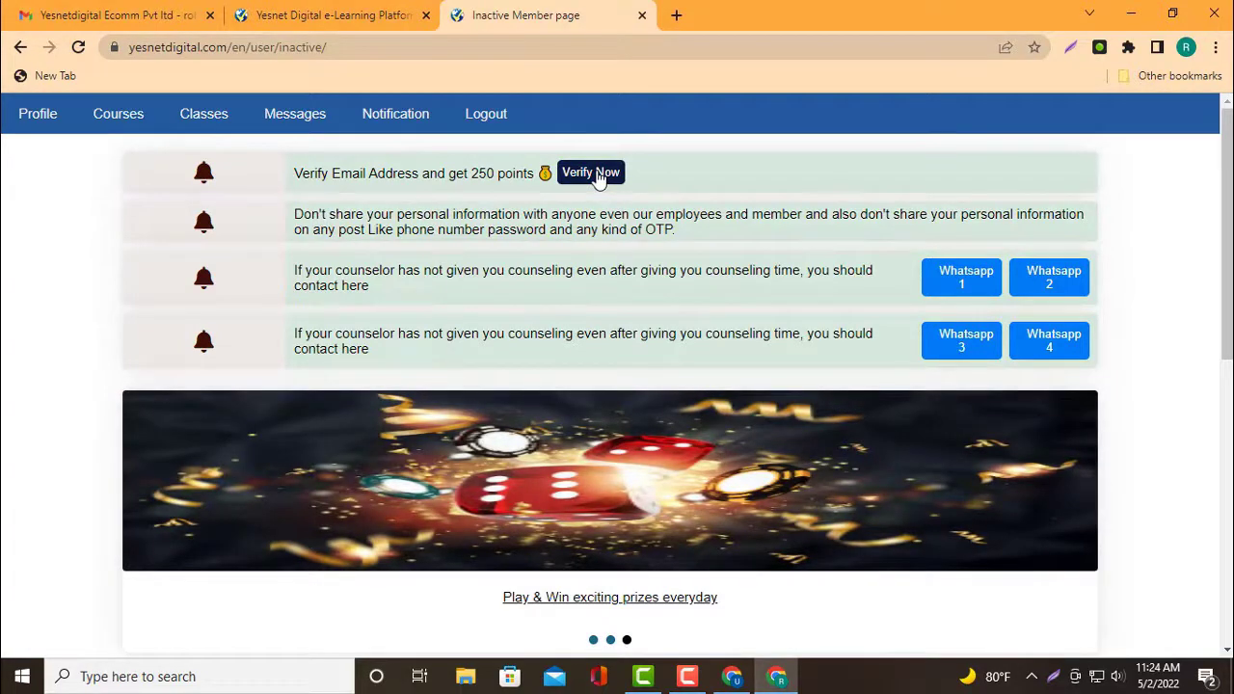
# Request email address verification with Verify Now and review the Profile page details
pyautogui.click(597, 175)
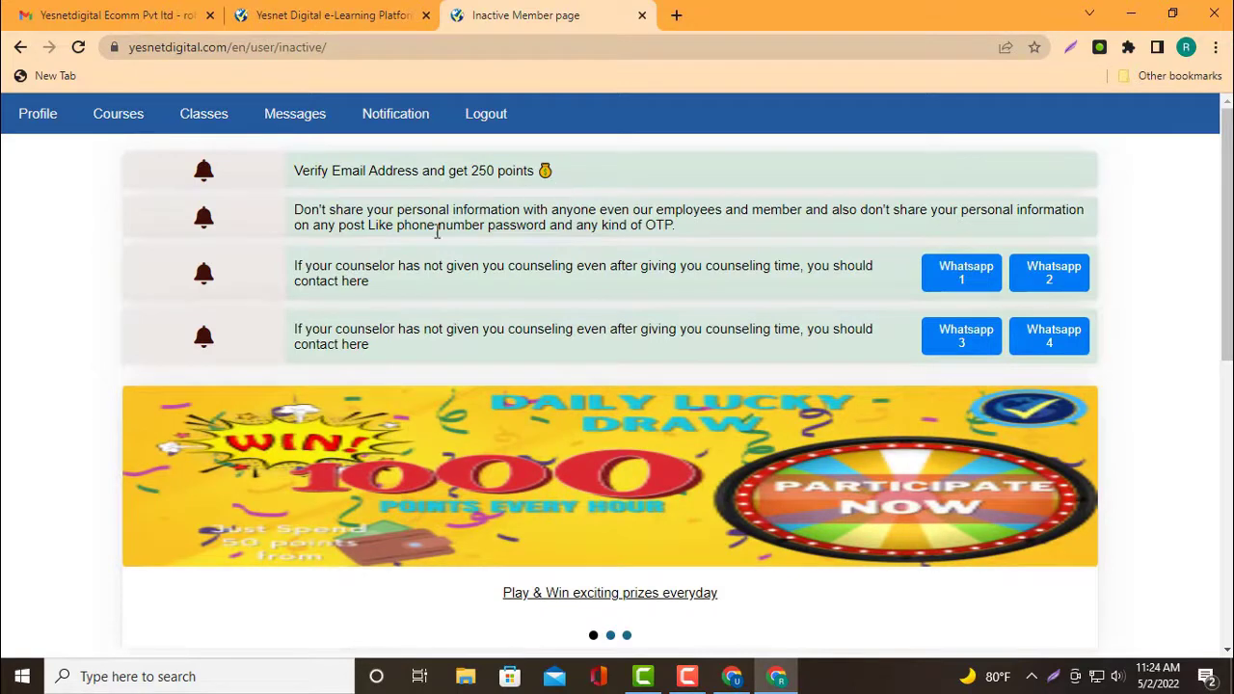
pyautogui.scroll(-2, 482, 299)
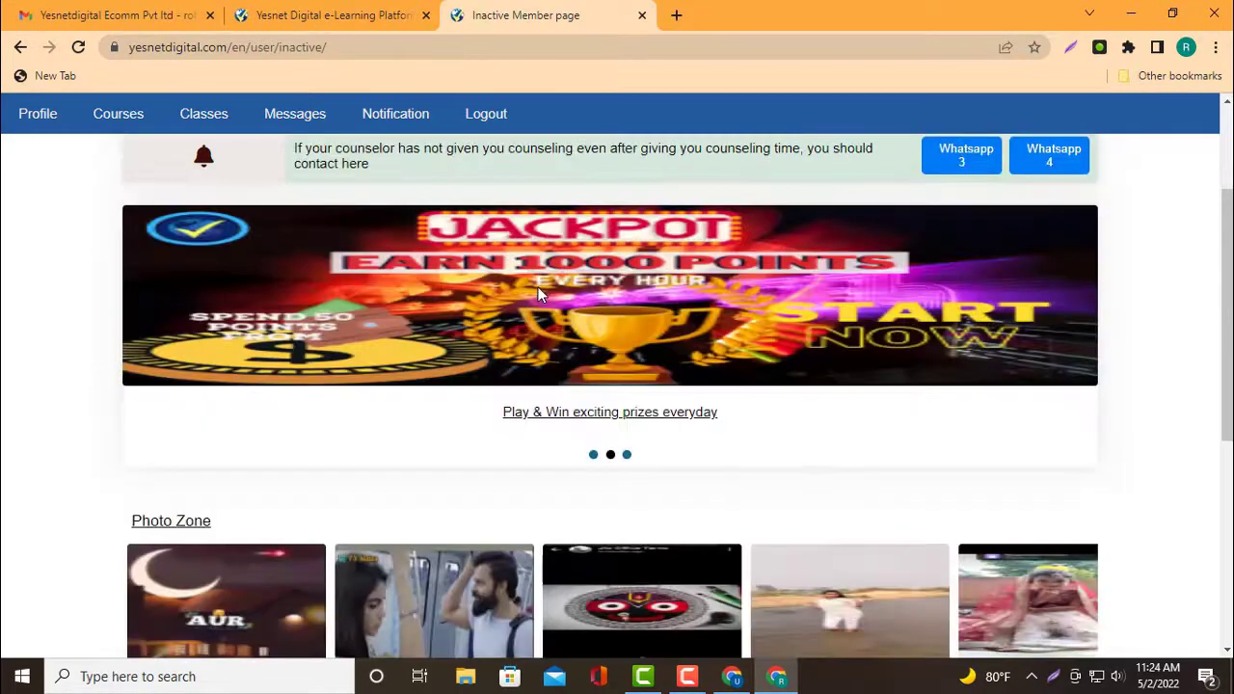
pyautogui.scroll(2, 537, 294)
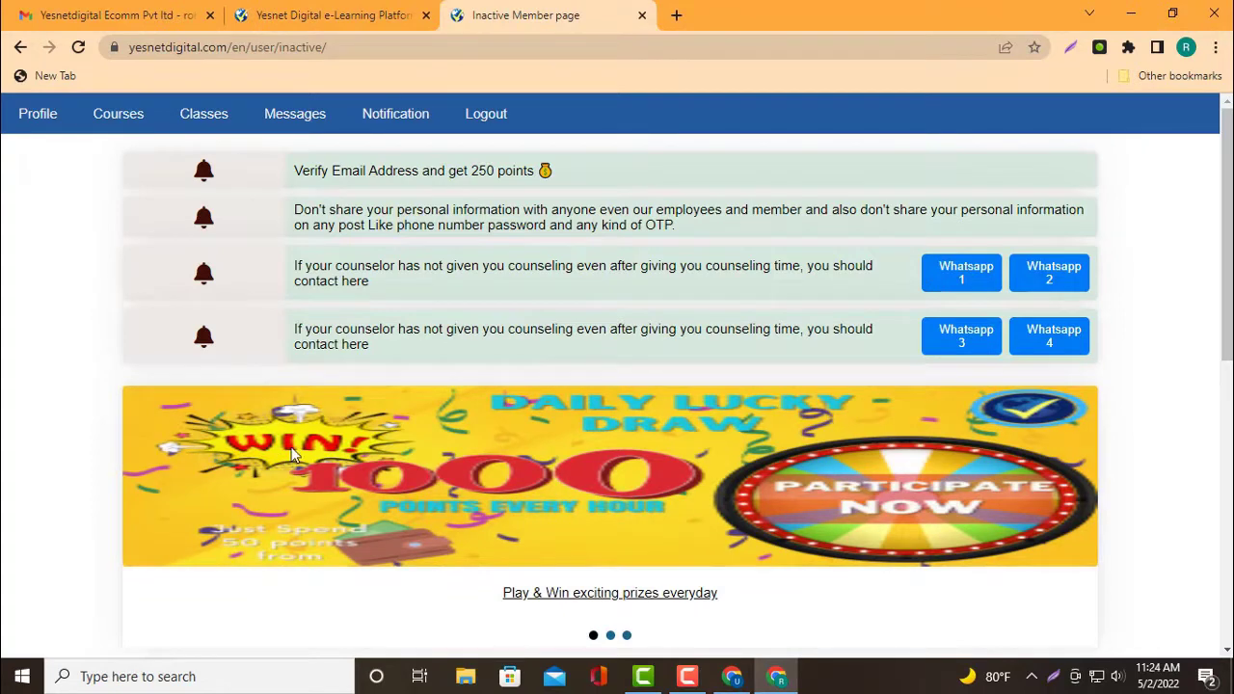
pyautogui.scroll(-1, 294, 444)
pyautogui.scroll(1, 355, 430)
pyautogui.click(45, 117)
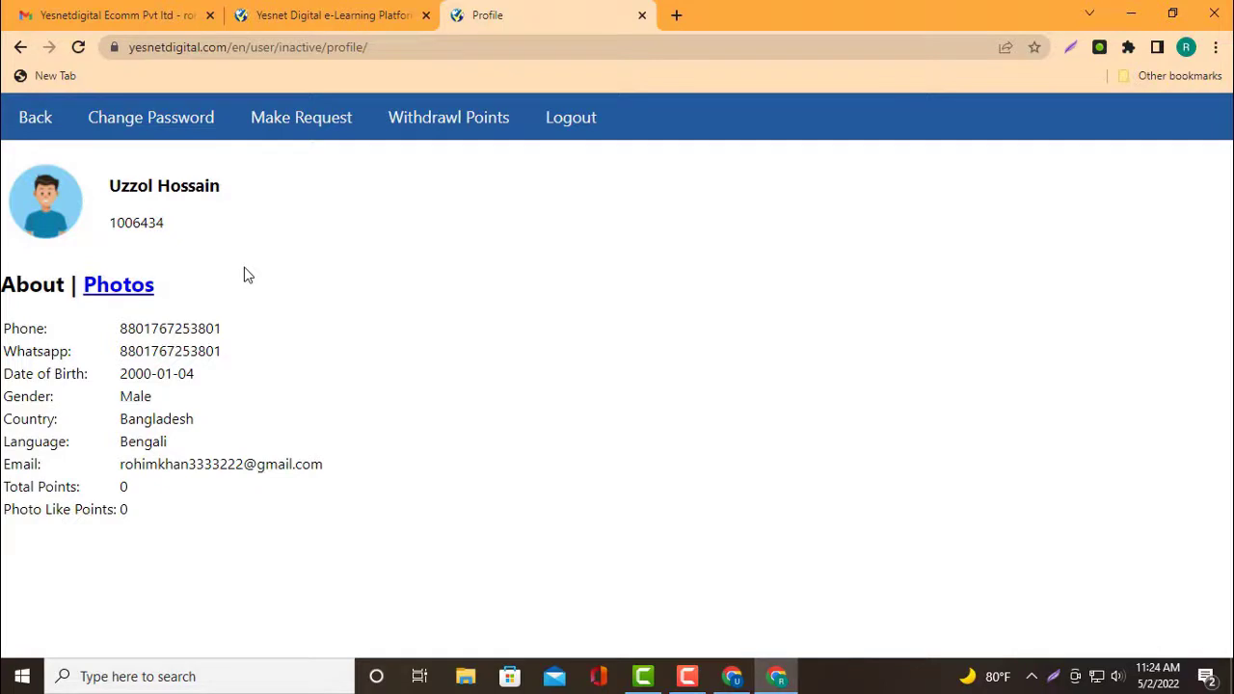
pyautogui.click(313, 14)
pyautogui.click(500, 18)
pyautogui.click(21, 47)
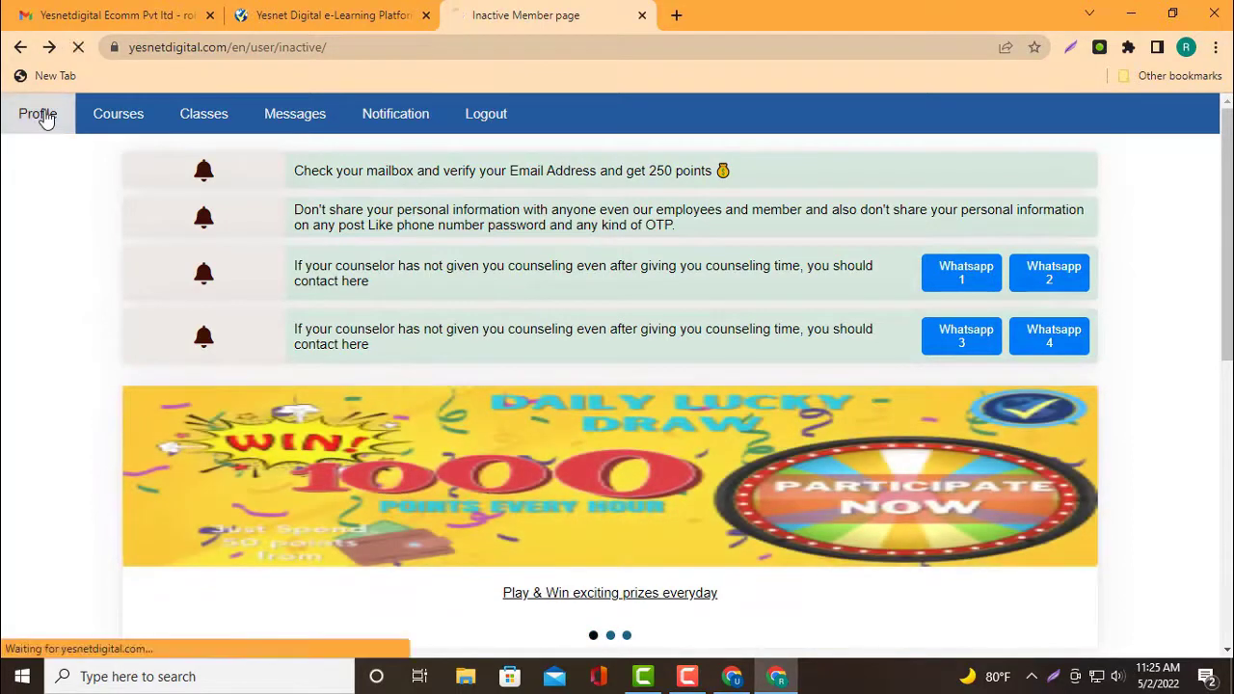
# Capture the Yesnet Digital profile page as Screenshot_45 with Lightshot, then return to the Gmail tab
pyautogui.click(44, 114)
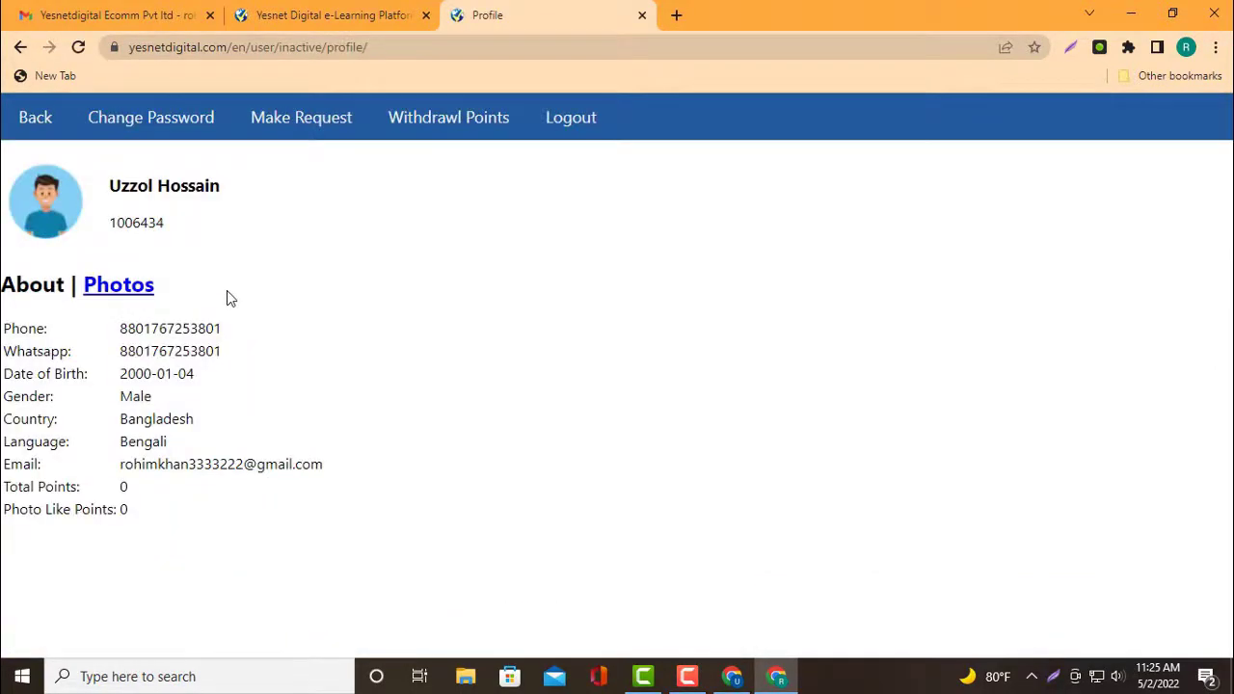
pyautogui.press('Print')
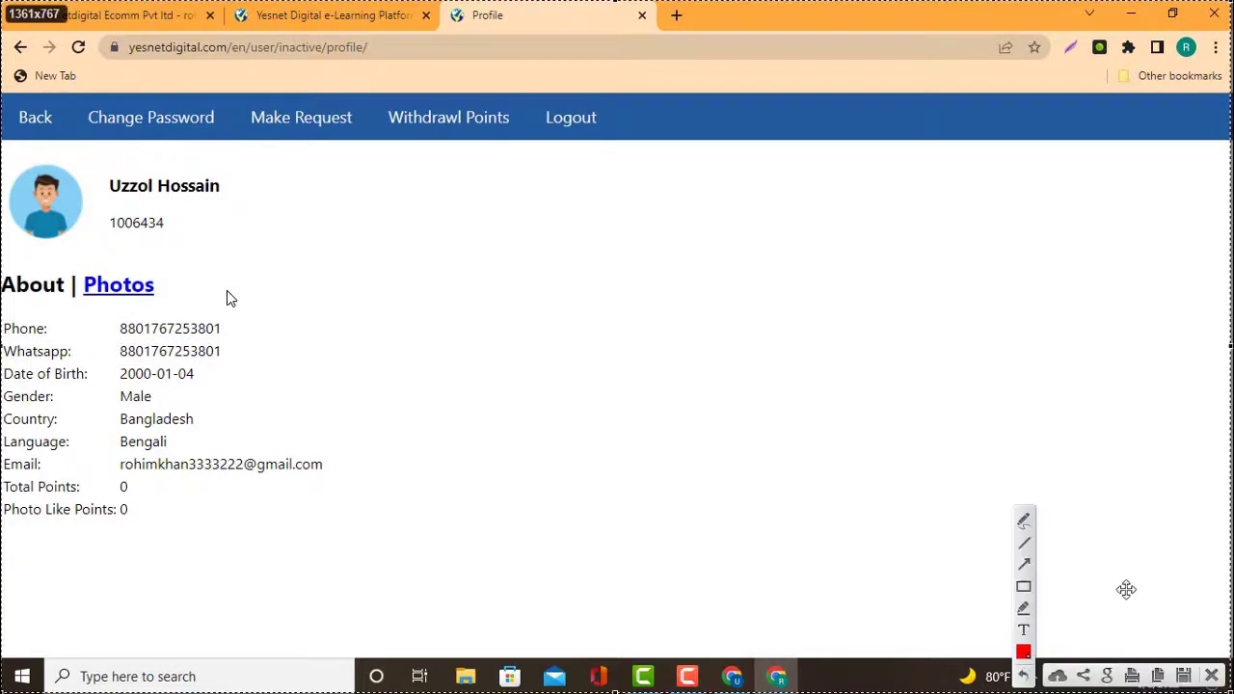
pyautogui.click(1024, 590)
pyautogui.click(1184, 676)
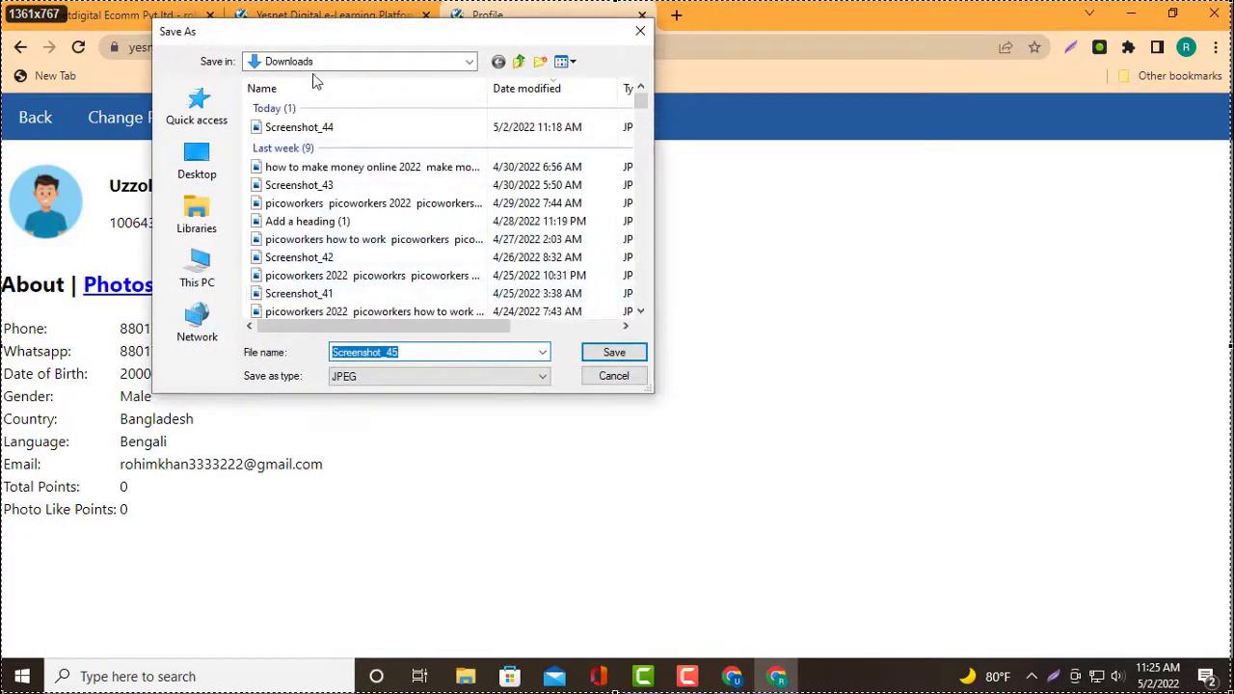
pyautogui.click(622, 352)
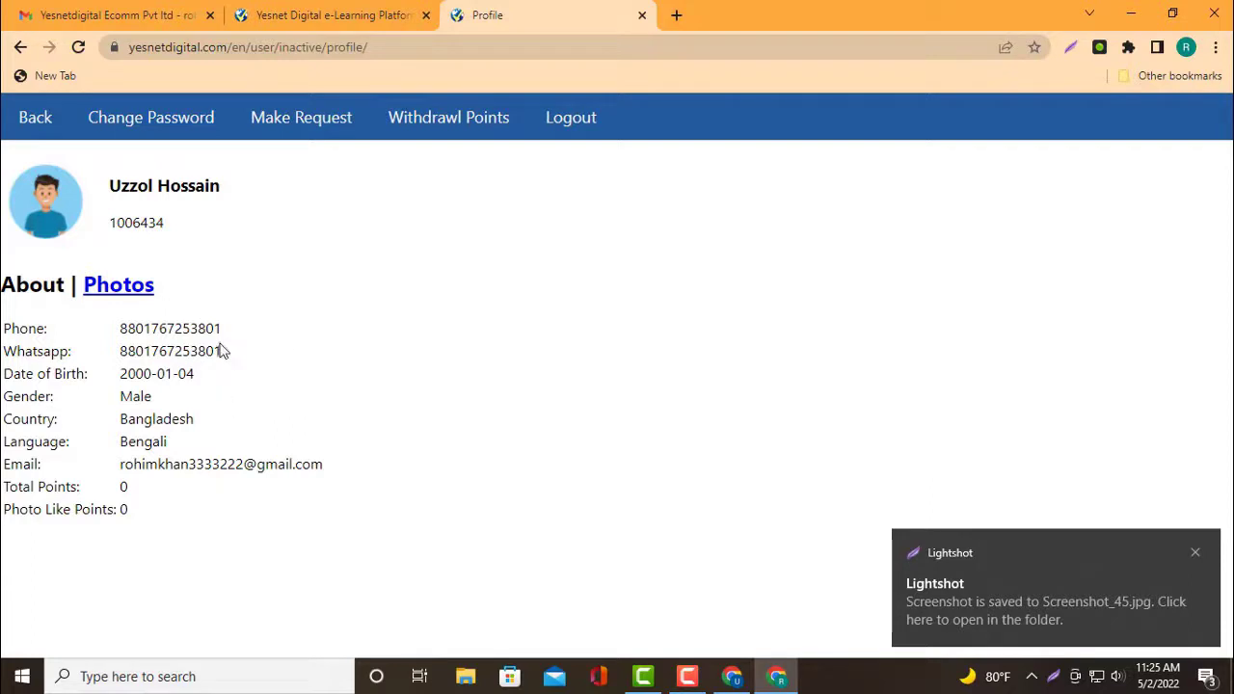
pyautogui.click(145, 12)
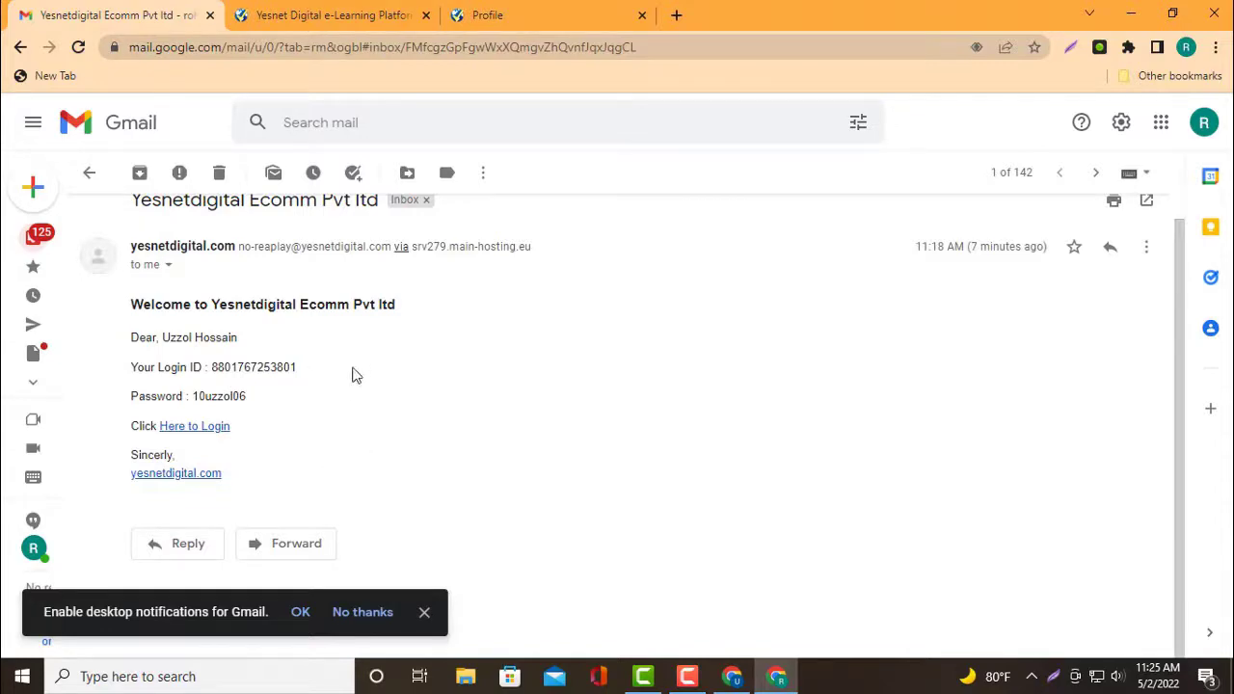
# Go back from the Yesnet Digital profile page to the inactive member home page
pyautogui.click(361, 11)
pyautogui.click(138, 7)
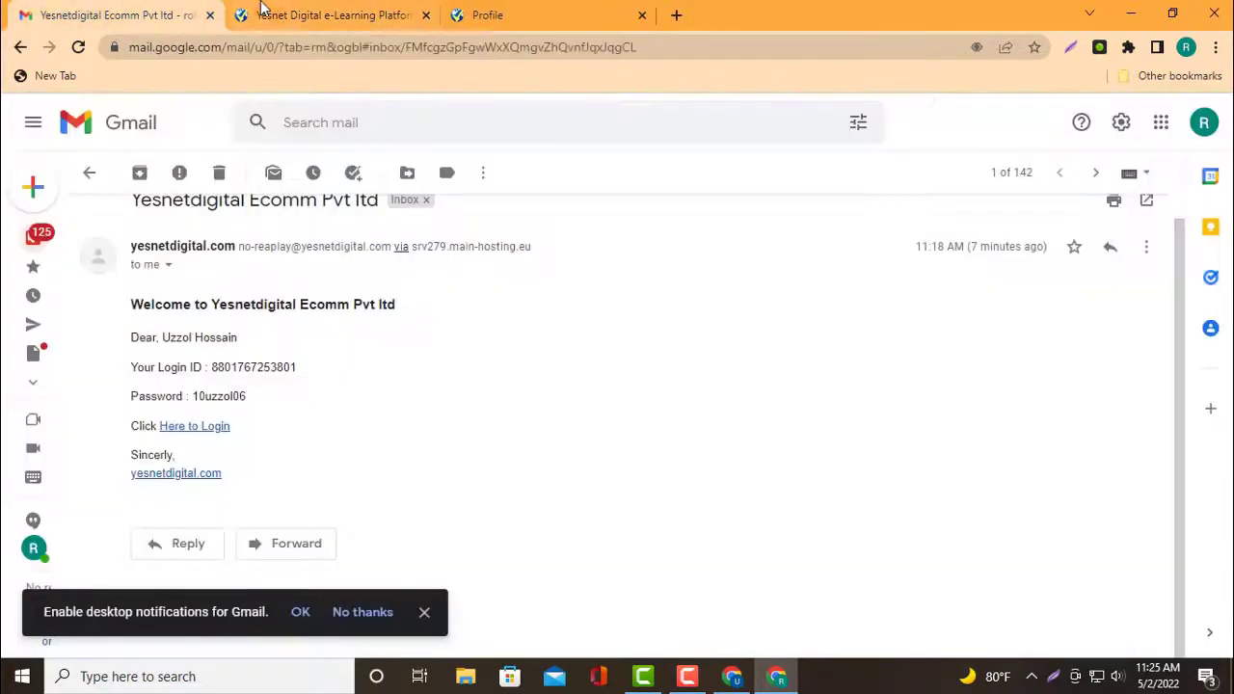
pyautogui.click(291, 14)
pyautogui.click(479, 17)
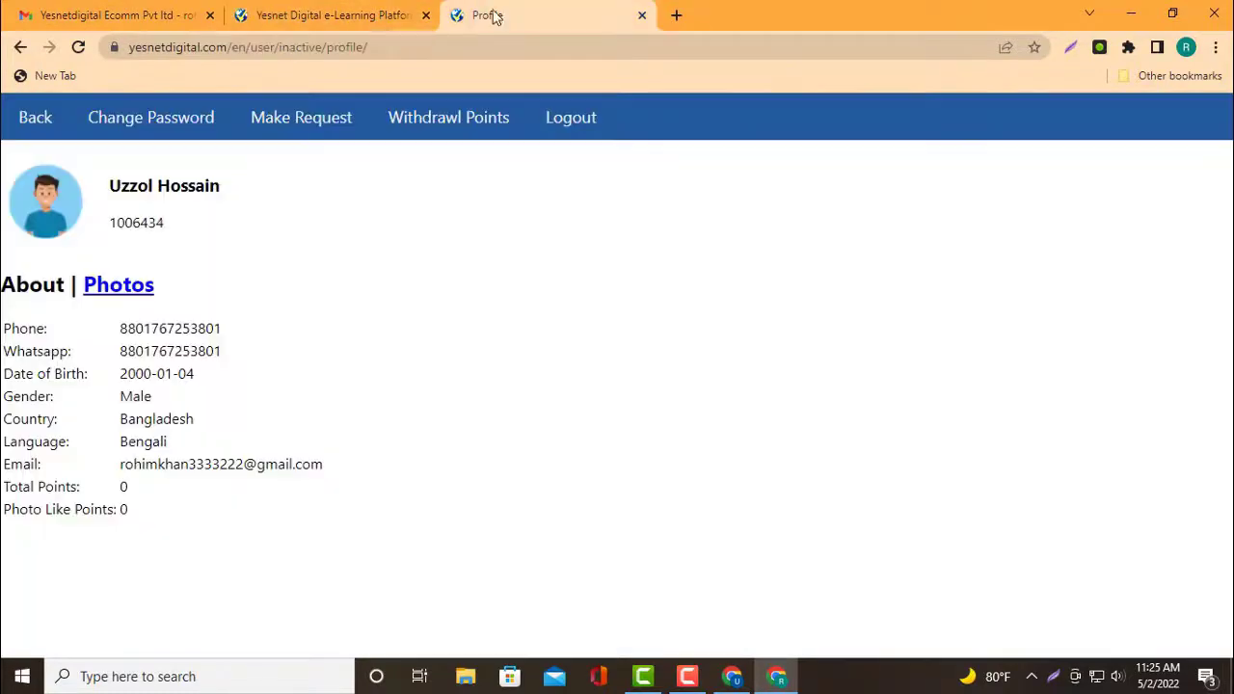
pyautogui.click(21, 50)
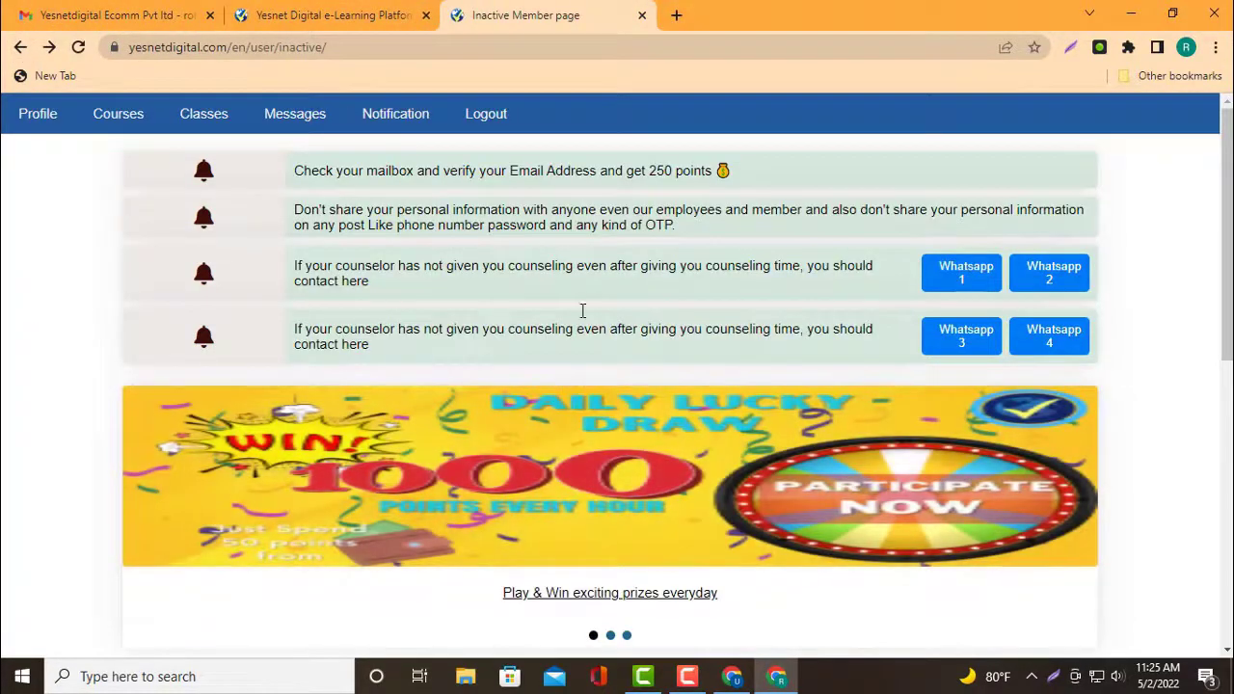
# Save a capture of the member home page as Screenshot_46, then minimize the Gmail window
pyautogui.press('Print')
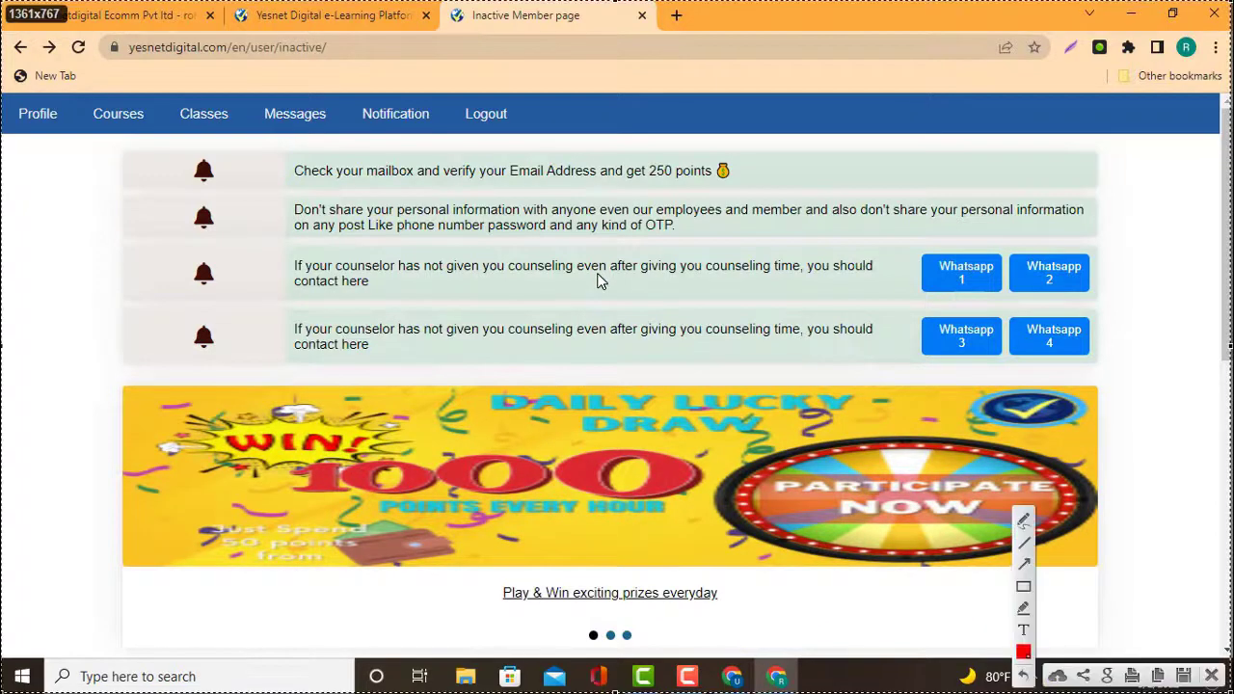
pyautogui.click(1193, 678)
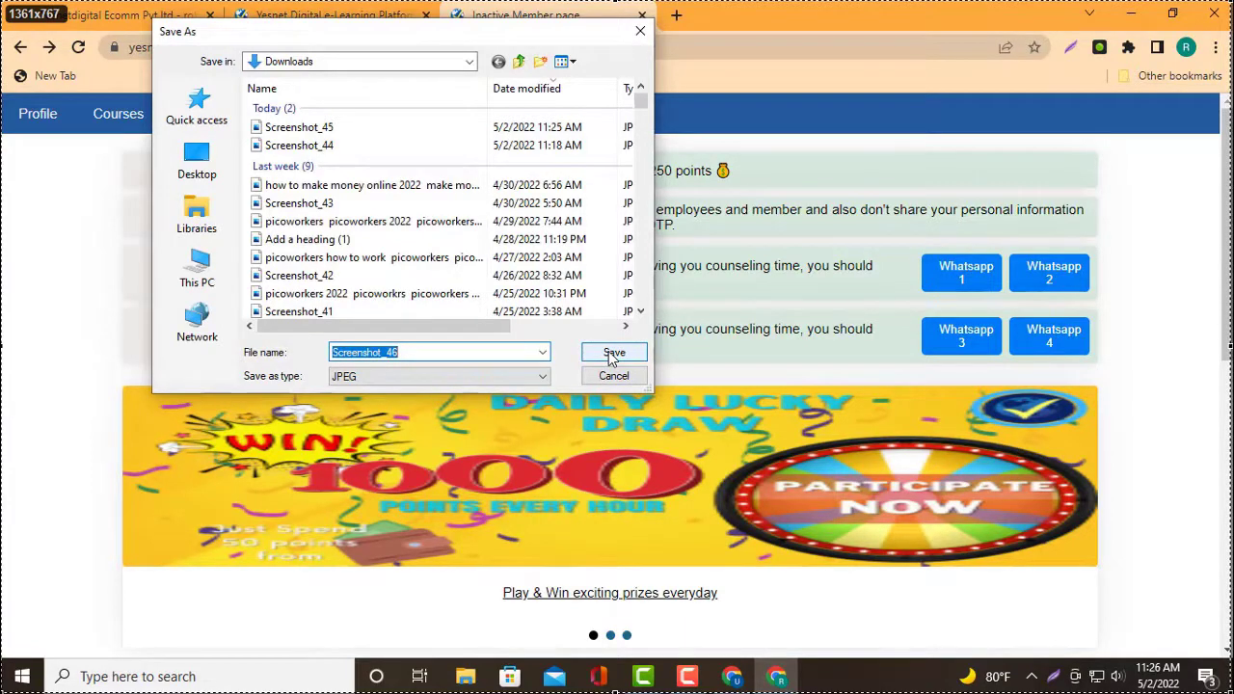
pyautogui.click(613, 354)
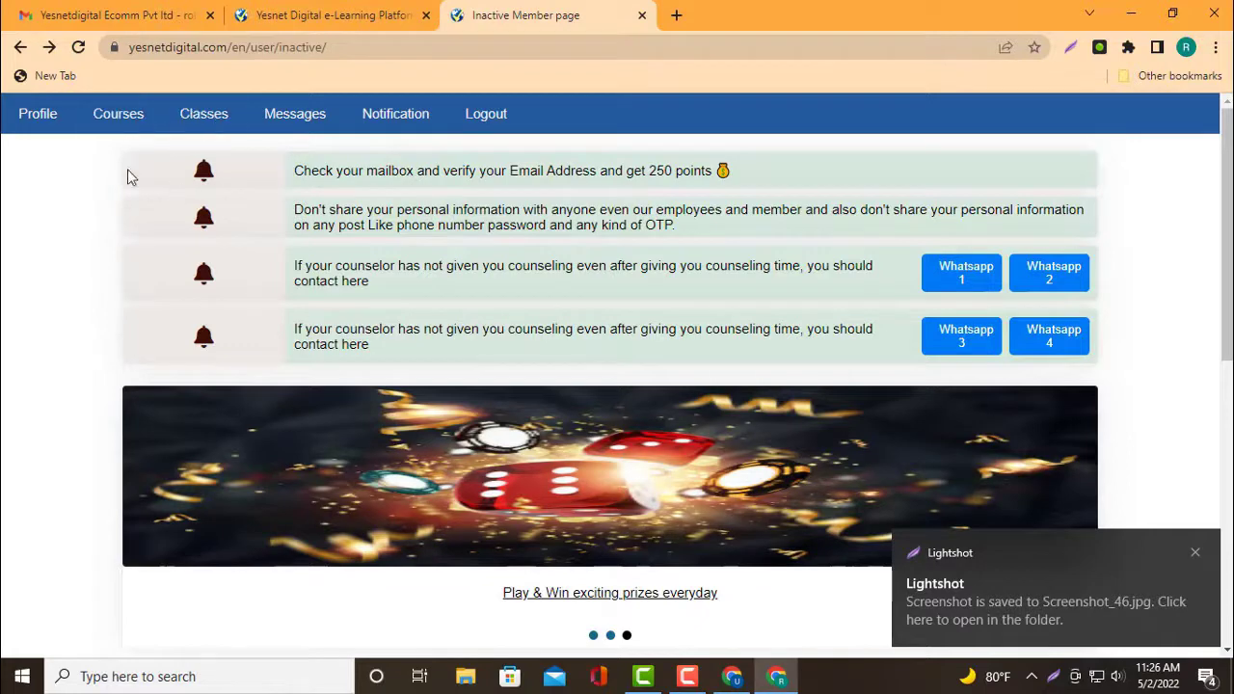
pyautogui.click(140, 13)
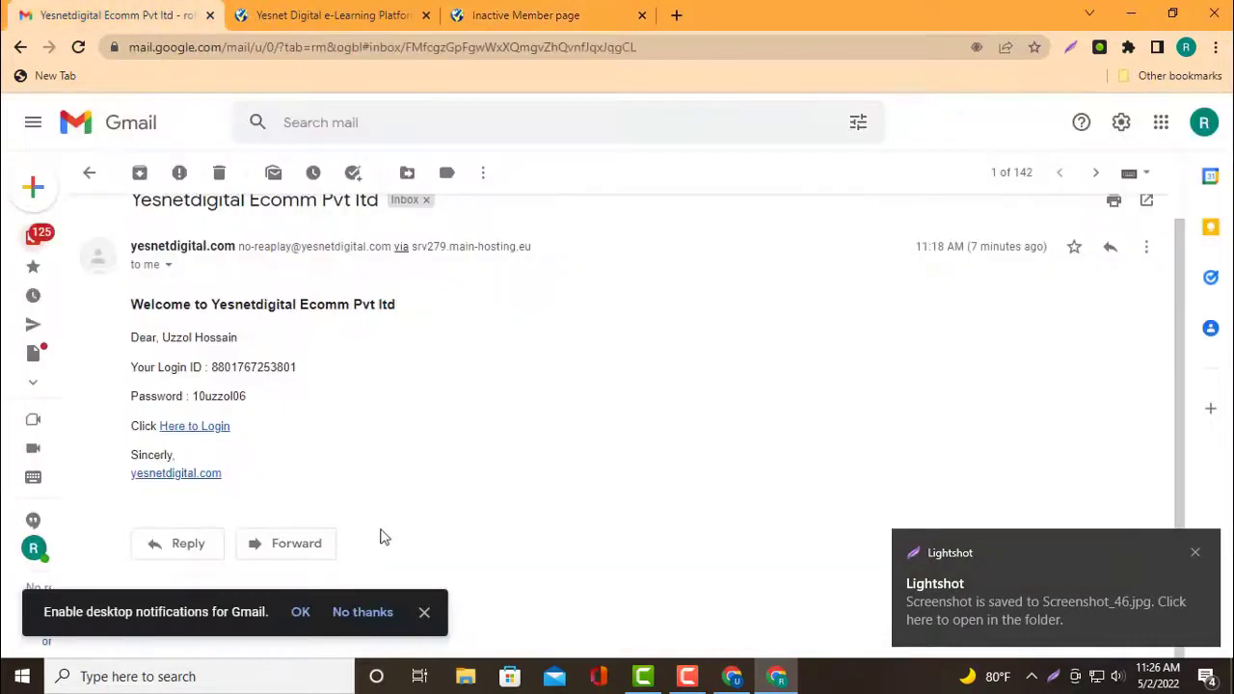
pyautogui.click(1129, 16)
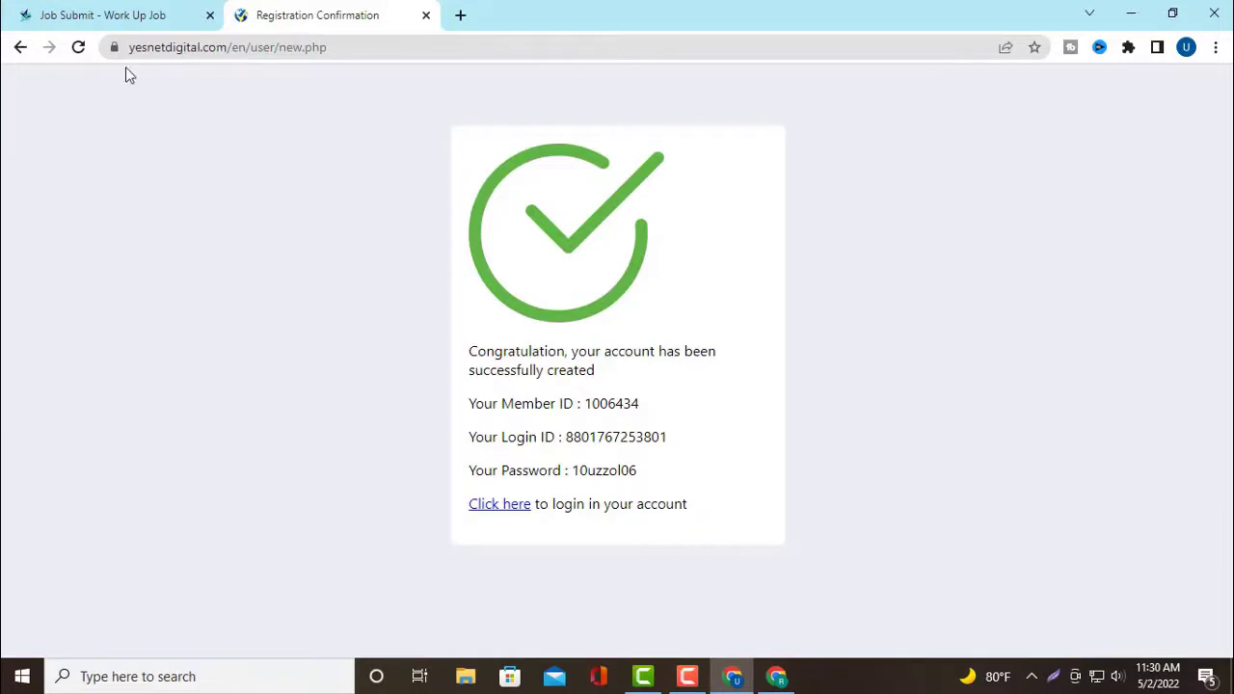
# Attach Screenshot_44 from Downloads to upload #1 on the Job Submit page
pyautogui.click(83, 15)
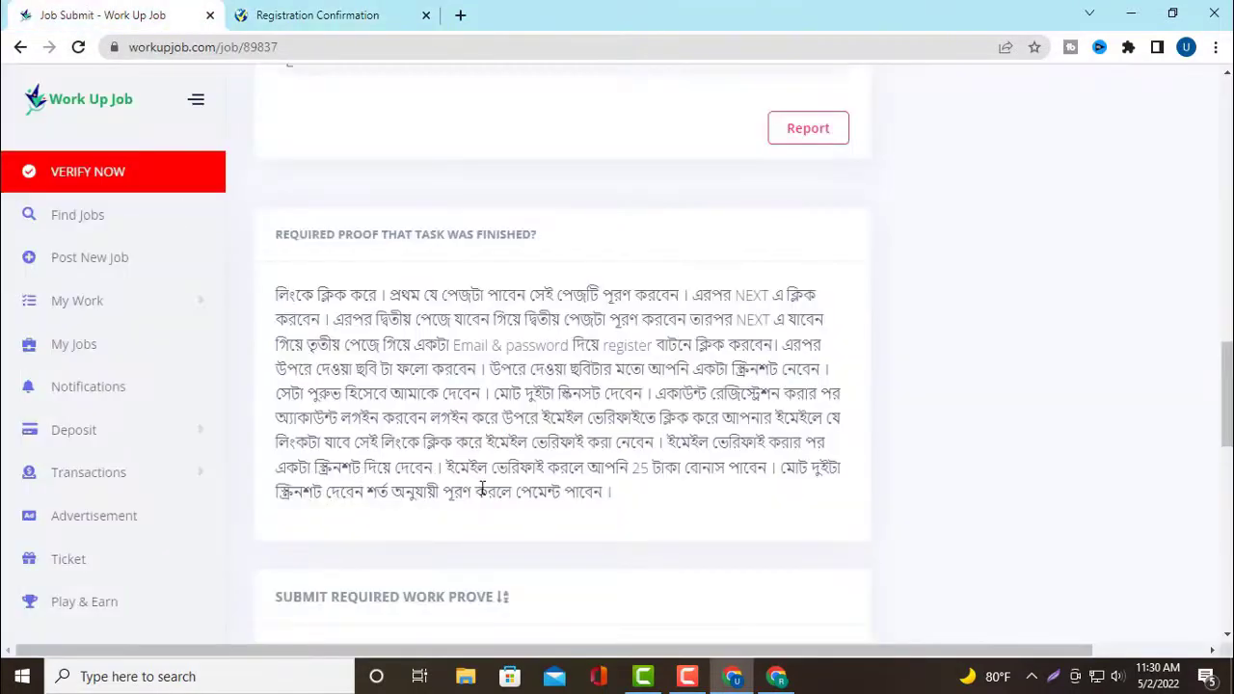
pyautogui.scroll(-2, 491, 481)
pyautogui.scroll(-5, 491, 481)
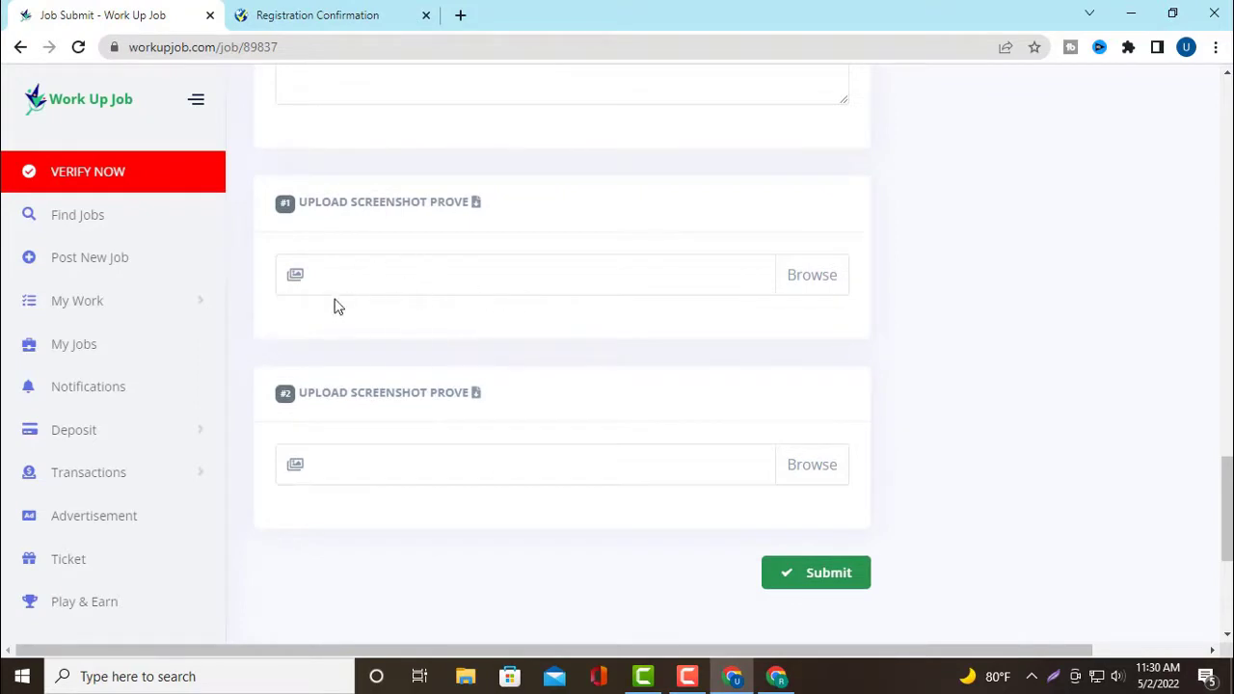
pyautogui.scroll(1, 449, 295)
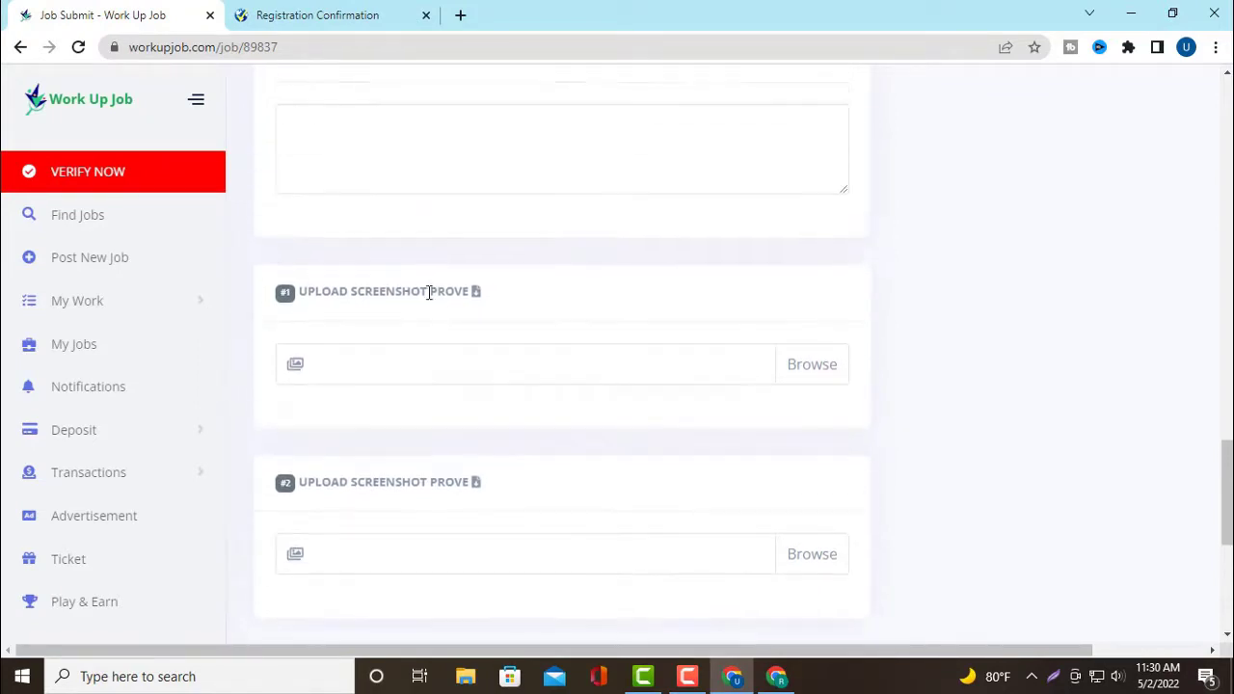
pyautogui.click(815, 377)
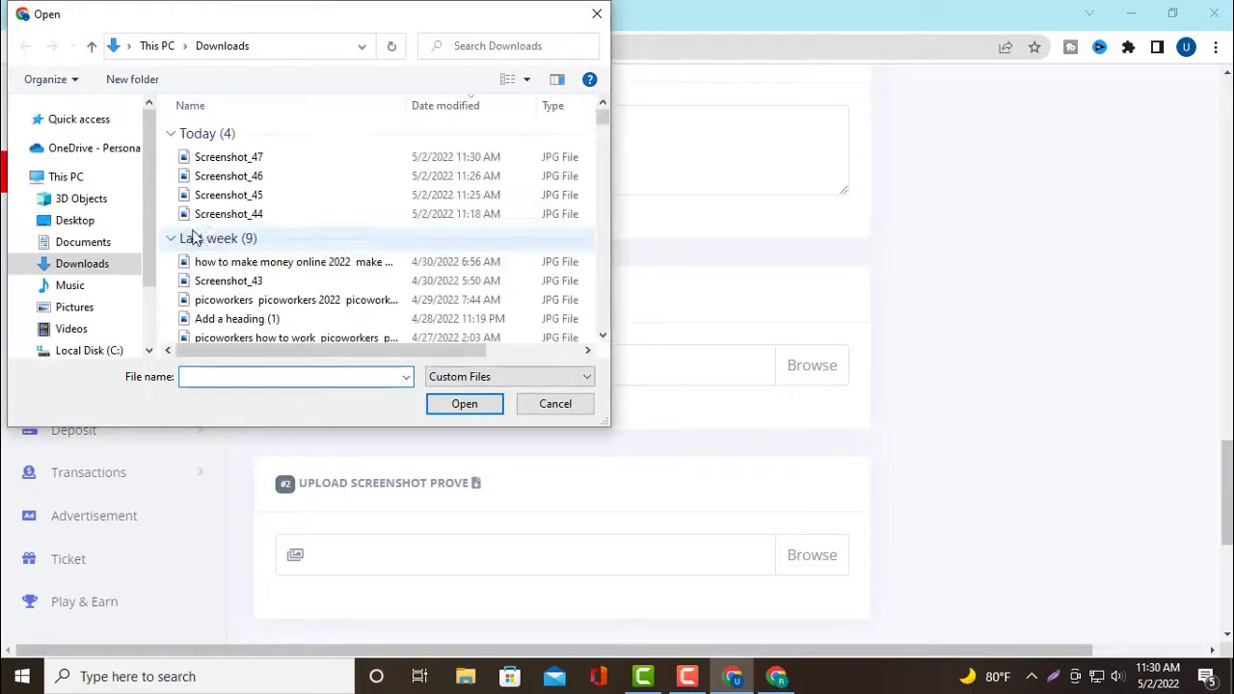
pyautogui.click(265, 214)
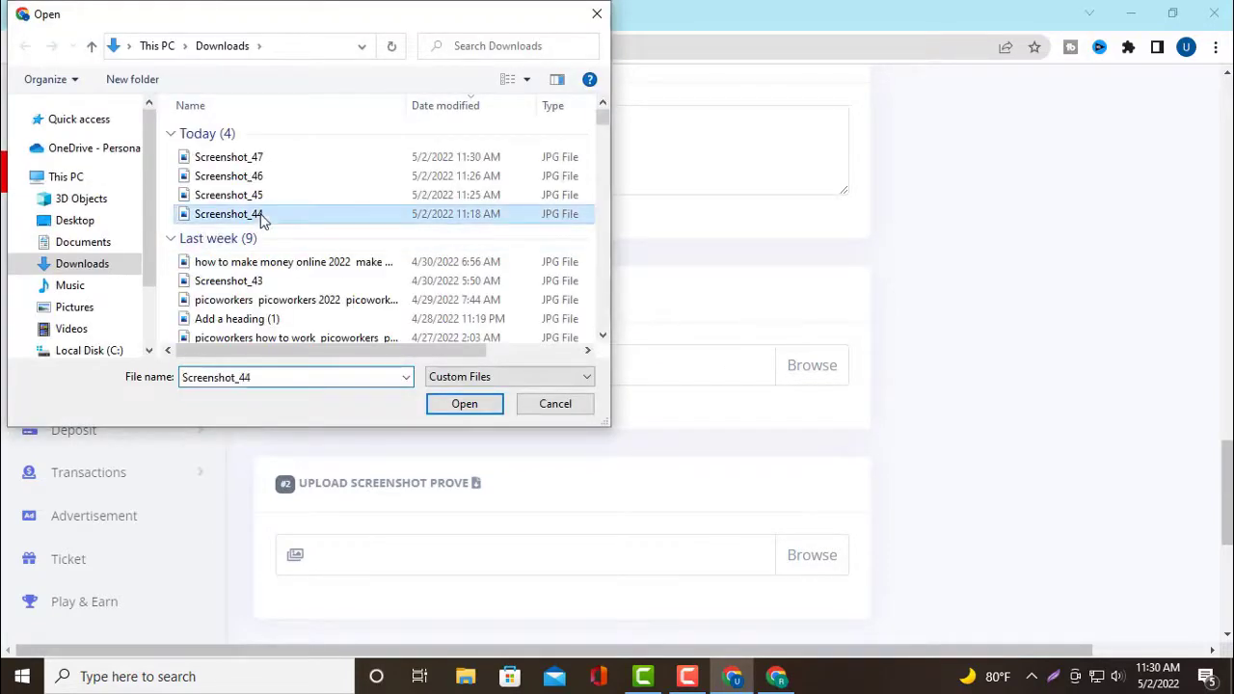
pyautogui.click(481, 408)
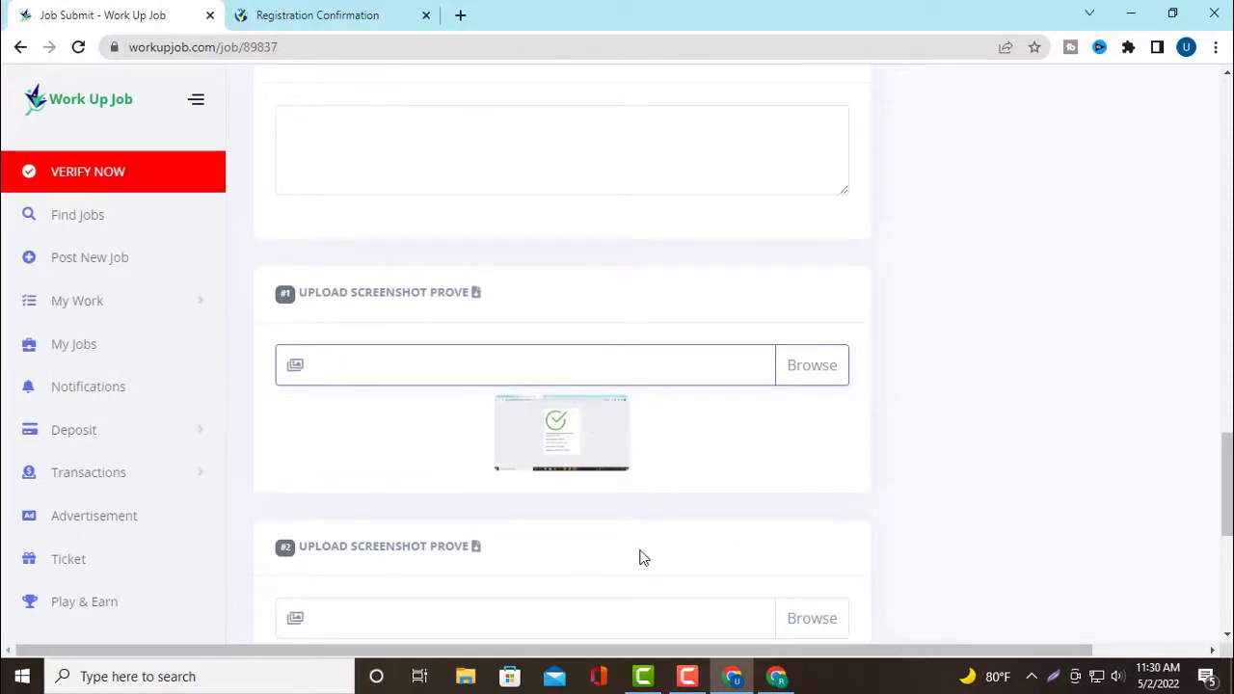
pyautogui.scroll(-2, 663, 547)
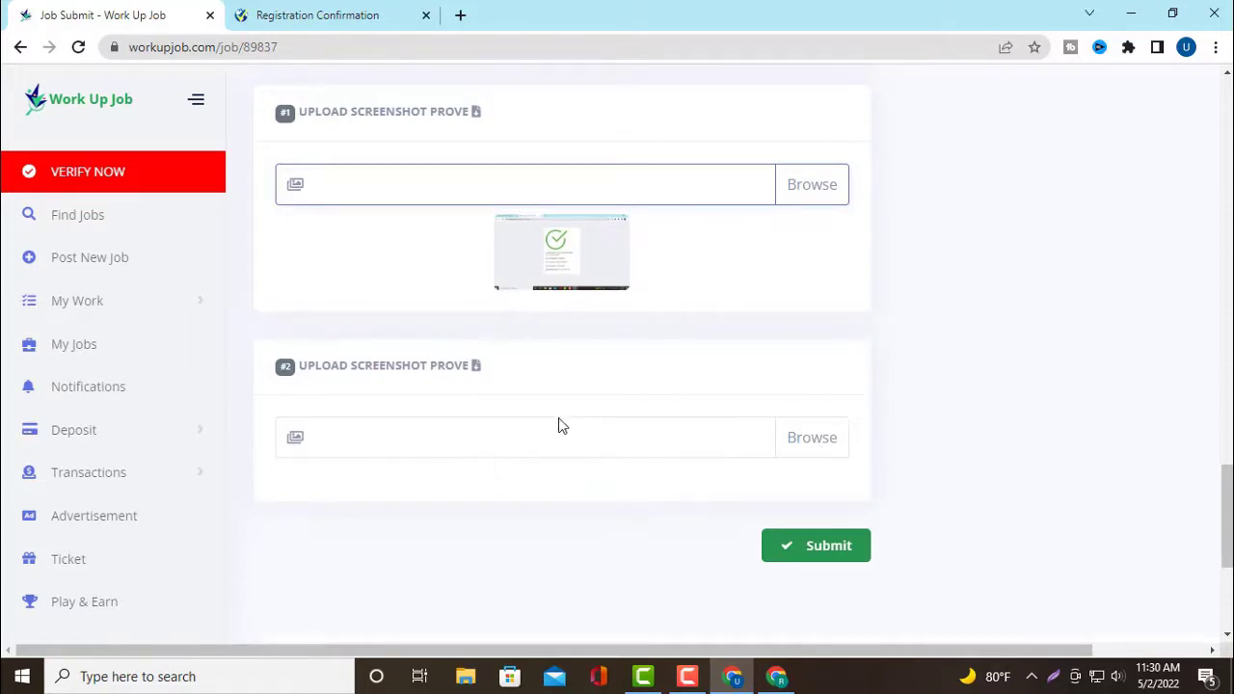
# Attach Screenshot_47 from Downloads to upload #2, the Yesnet Digital member-page capture
pyautogui.click(811, 445)
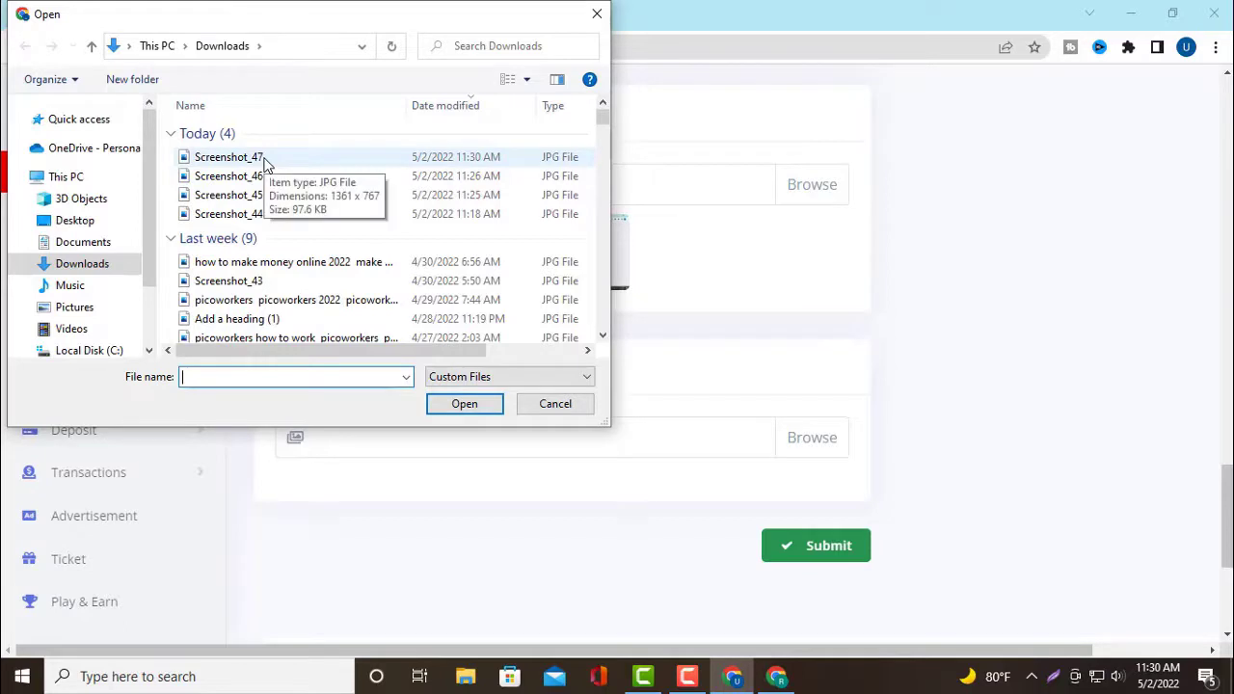
pyautogui.click(265, 160)
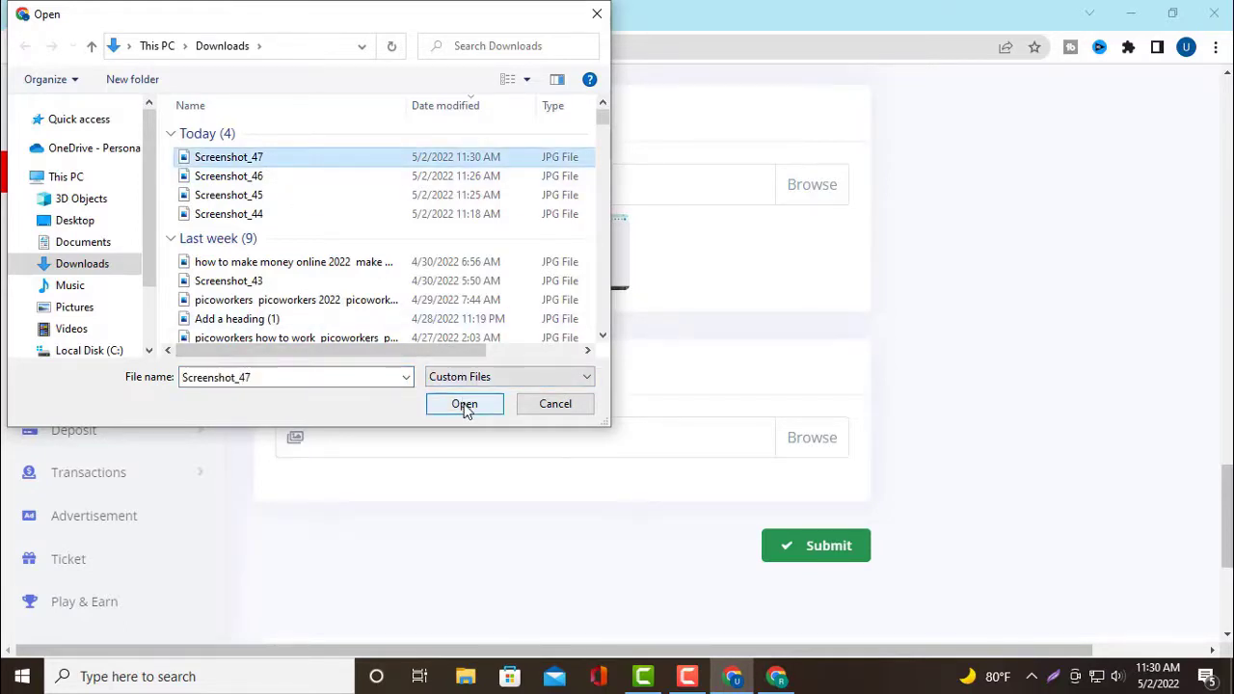
pyautogui.click(463, 405)
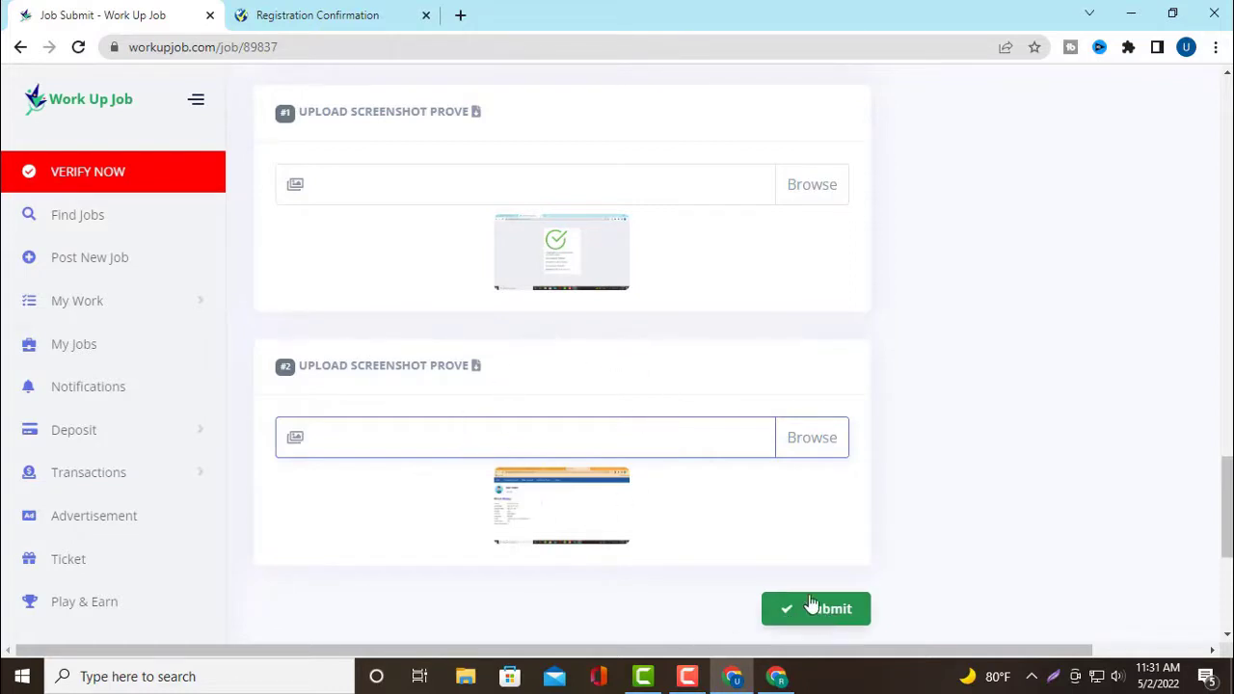
pyautogui.scroll(-4, 771, 545)
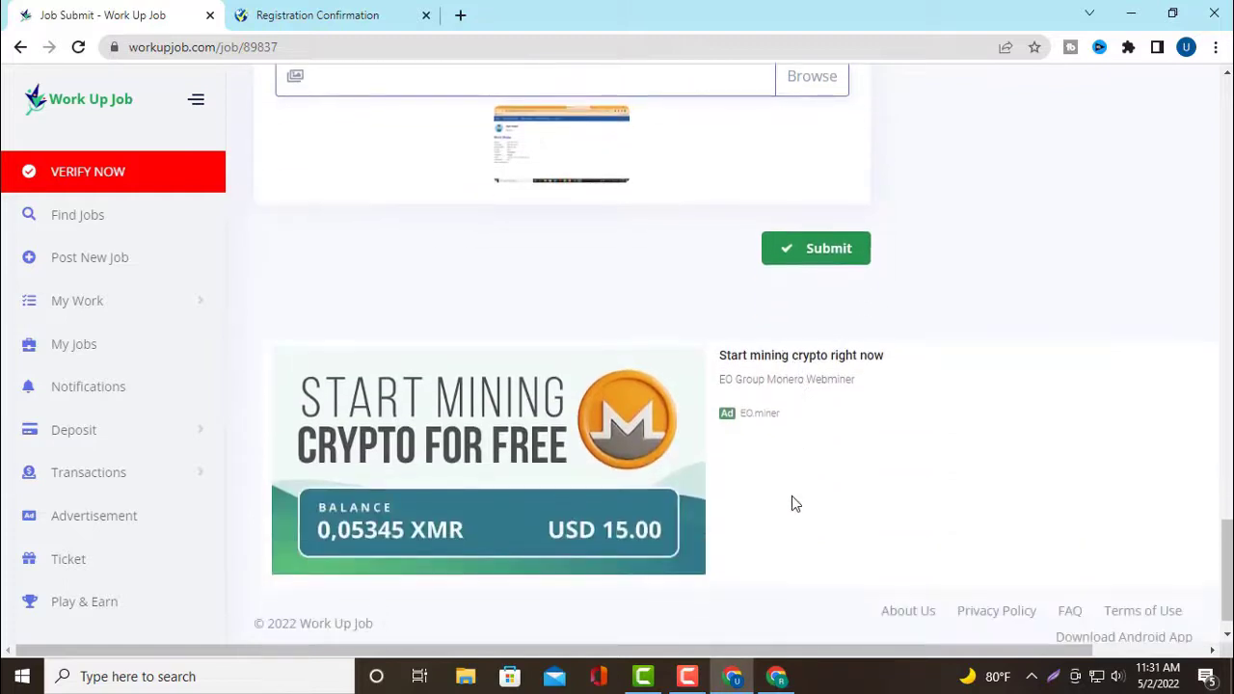
pyautogui.scroll(3, 791, 501)
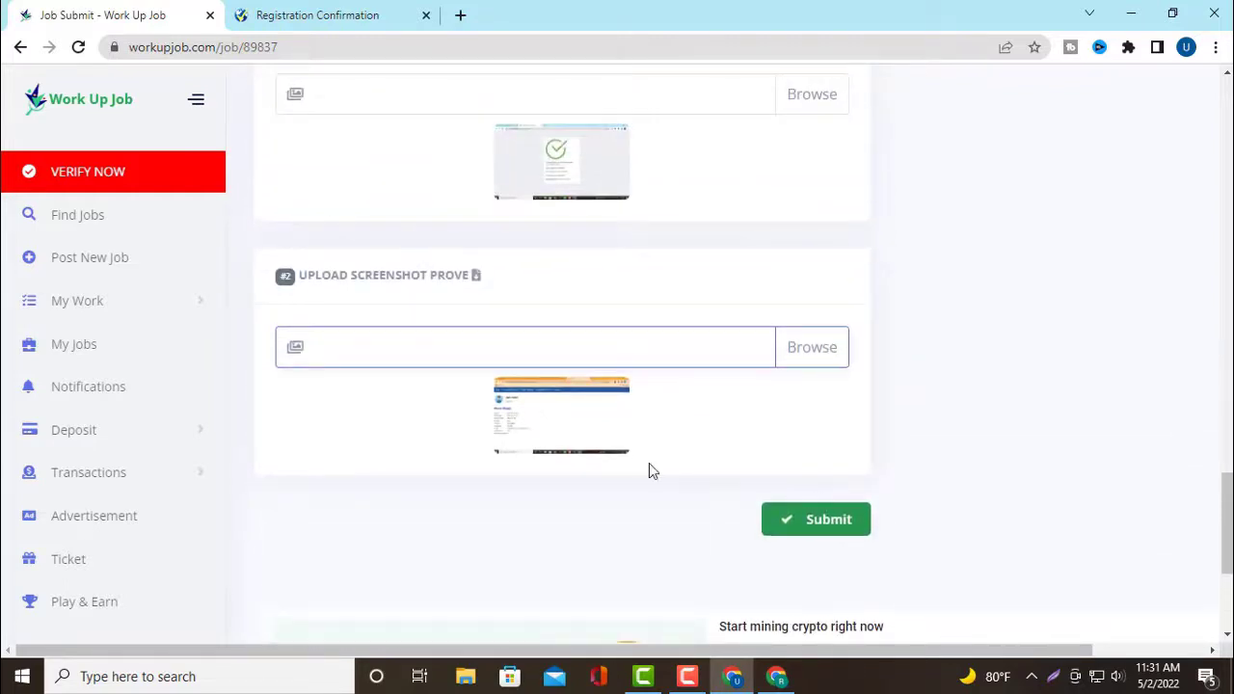
pyautogui.scroll(-2, 670, 491)
pyautogui.scroll(1, 730, 465)
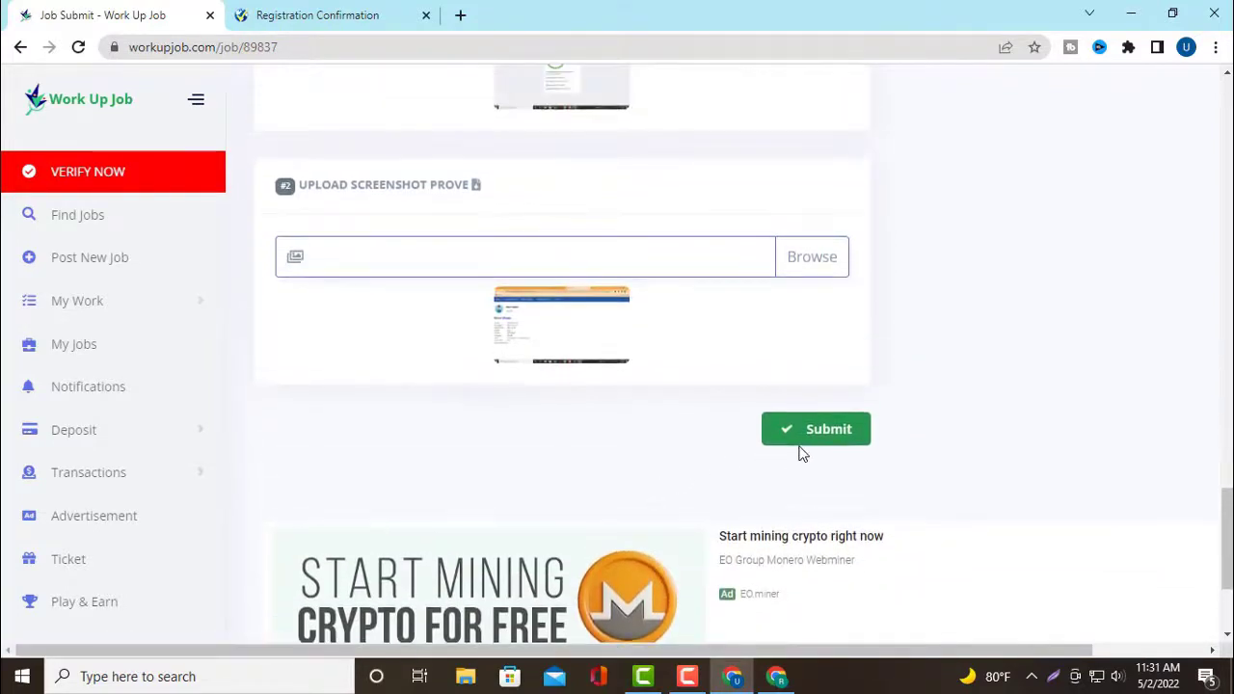
# Submit both proofs and review the reloaded page's 'You need to provide work prove!' error
pyautogui.click(828, 434)
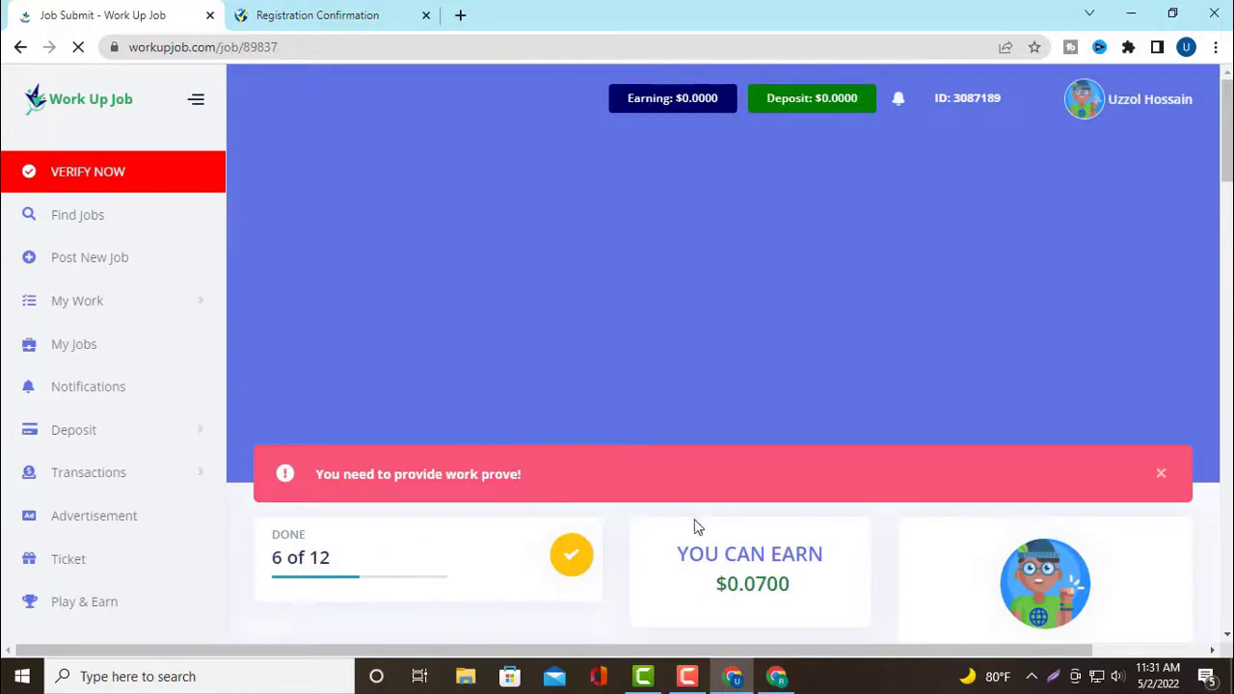
pyautogui.scroll(-1, 630, 521)
pyautogui.scroll(-1, 585, 492)
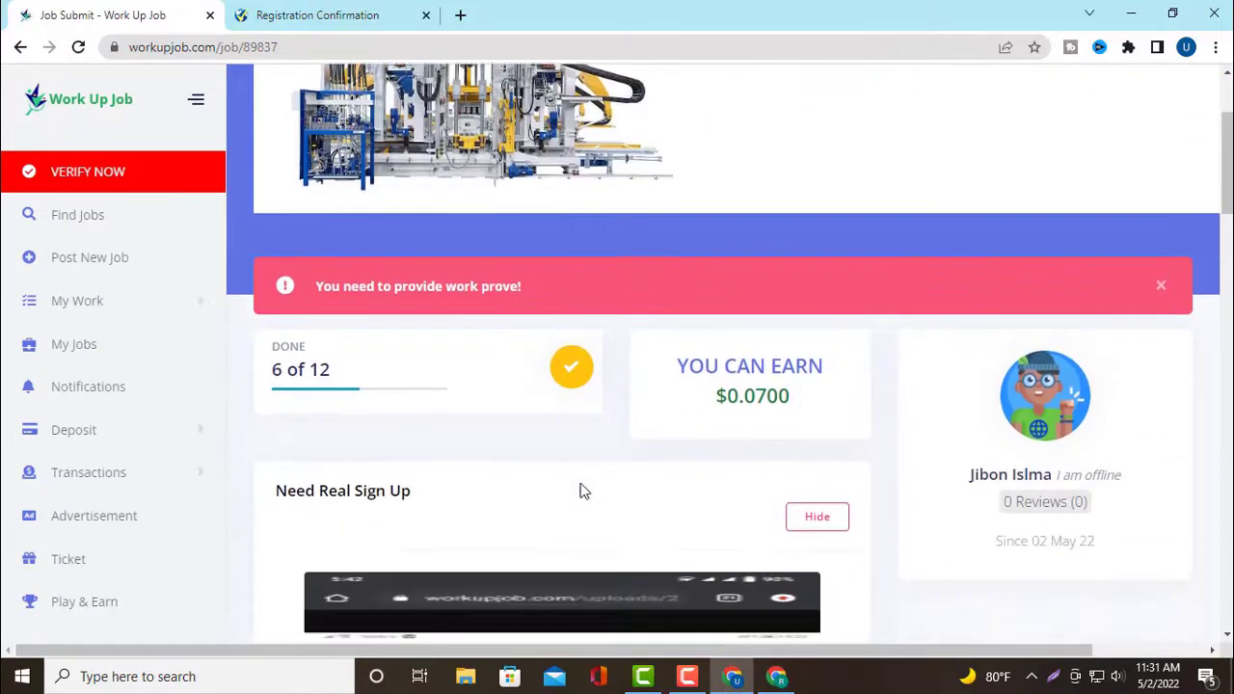
pyautogui.scroll(-6, 581, 490)
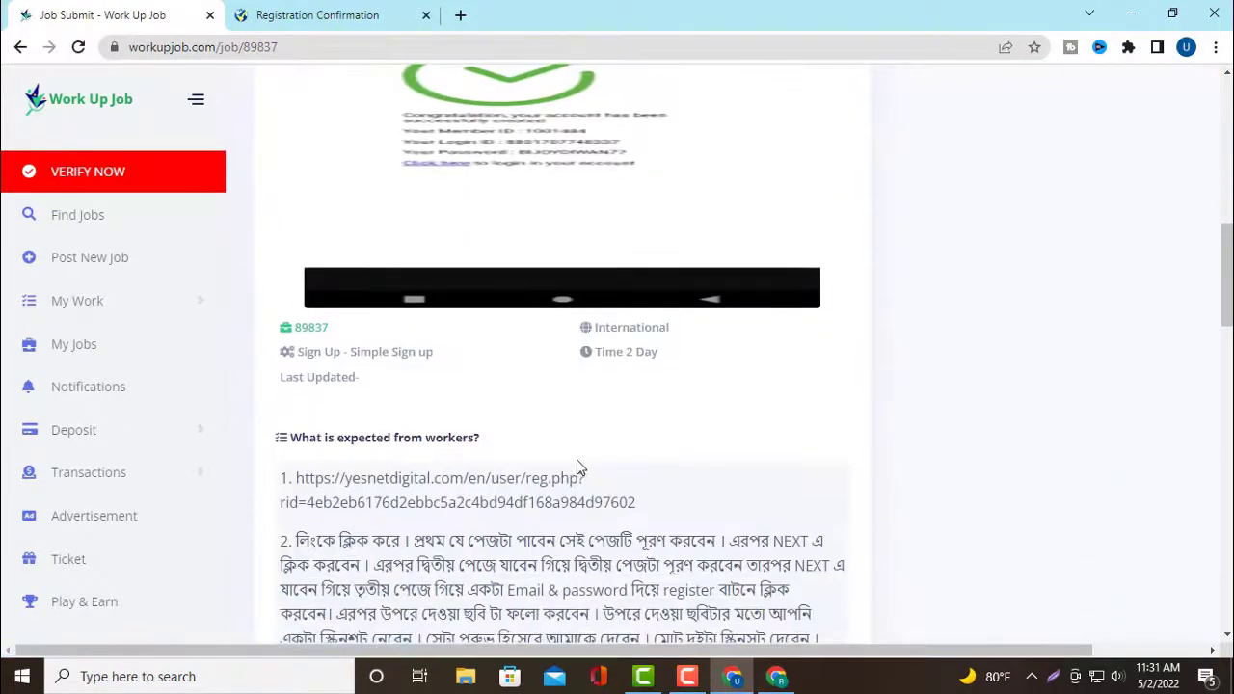
pyautogui.scroll(8, 593, 467)
pyautogui.scroll(1, 595, 459)
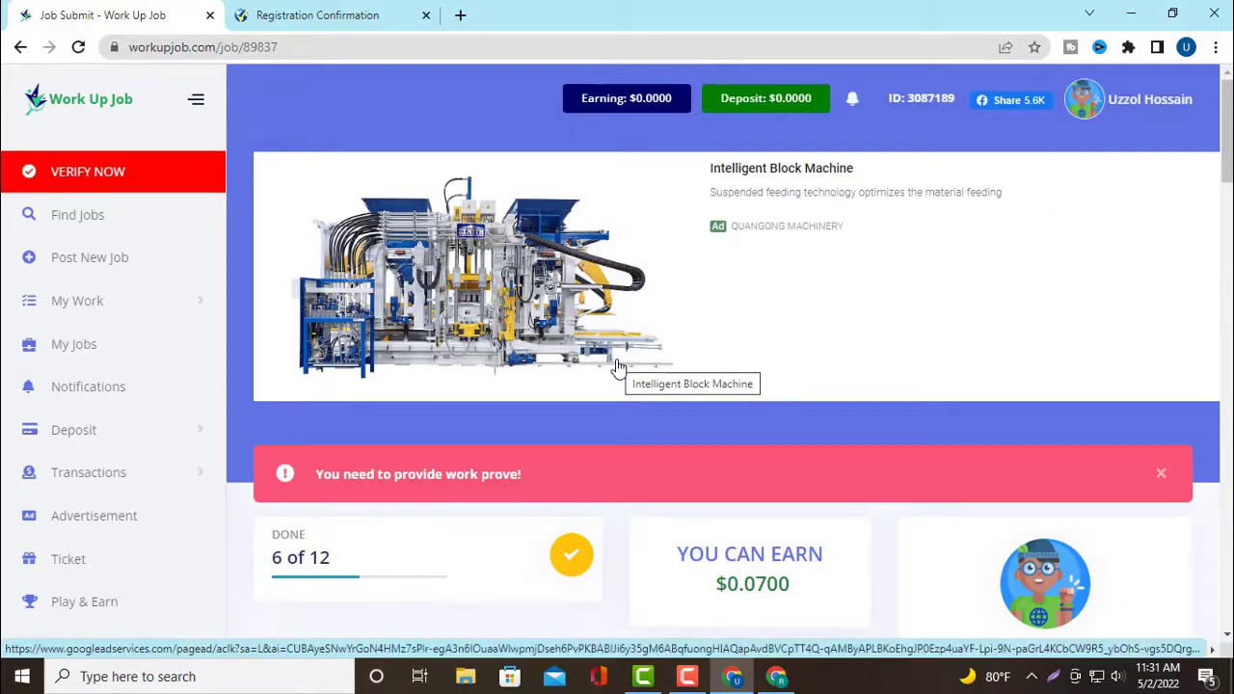